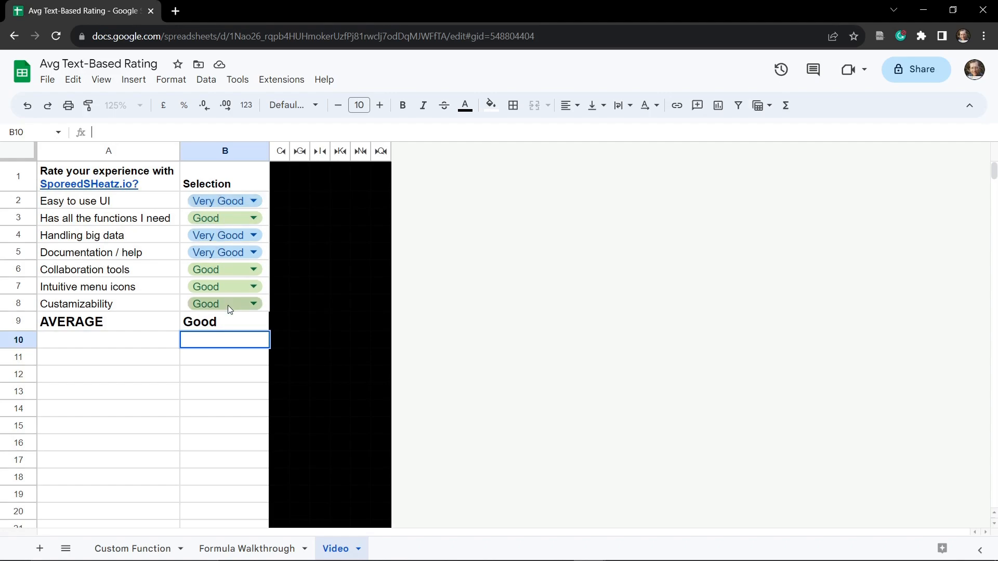
# Step: Set the Collaboration tools rating in B6 to Very Good
pyautogui.click(256, 272)
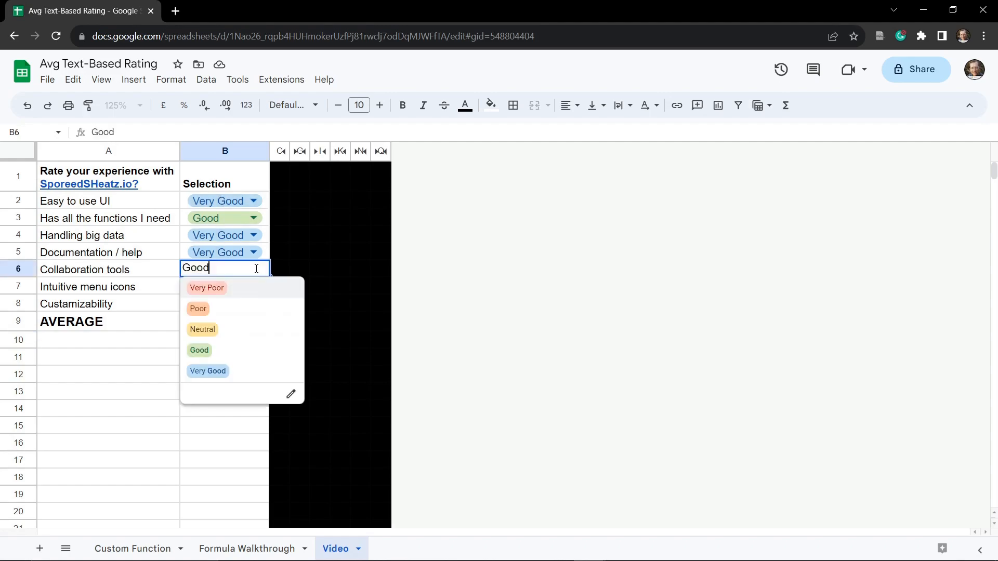
pyautogui.click(240, 369)
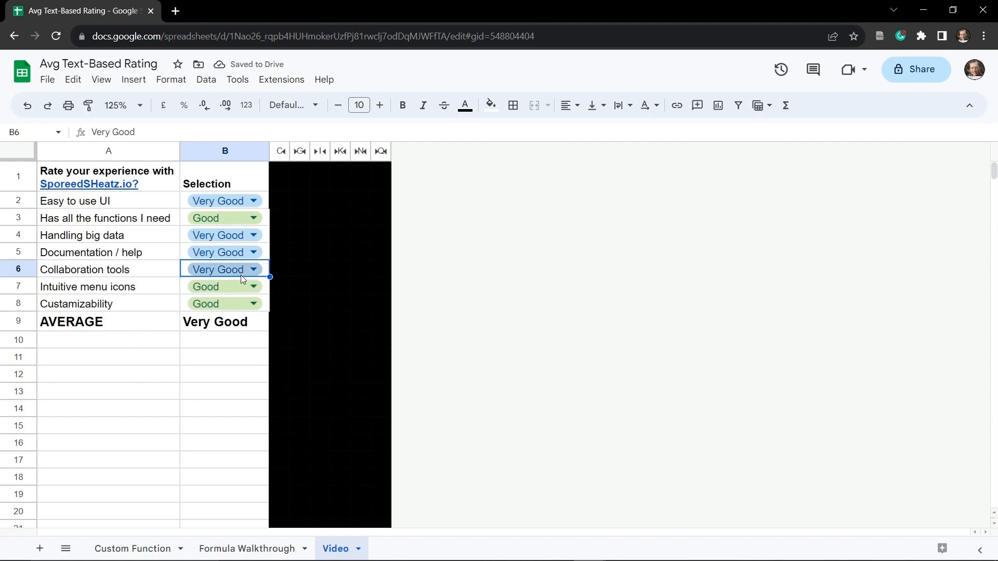
# Step: Set the ratings to Poor one by one, working up from Collaboration tools in B6 to Easy to use UI in B2
pyautogui.click(255, 271)
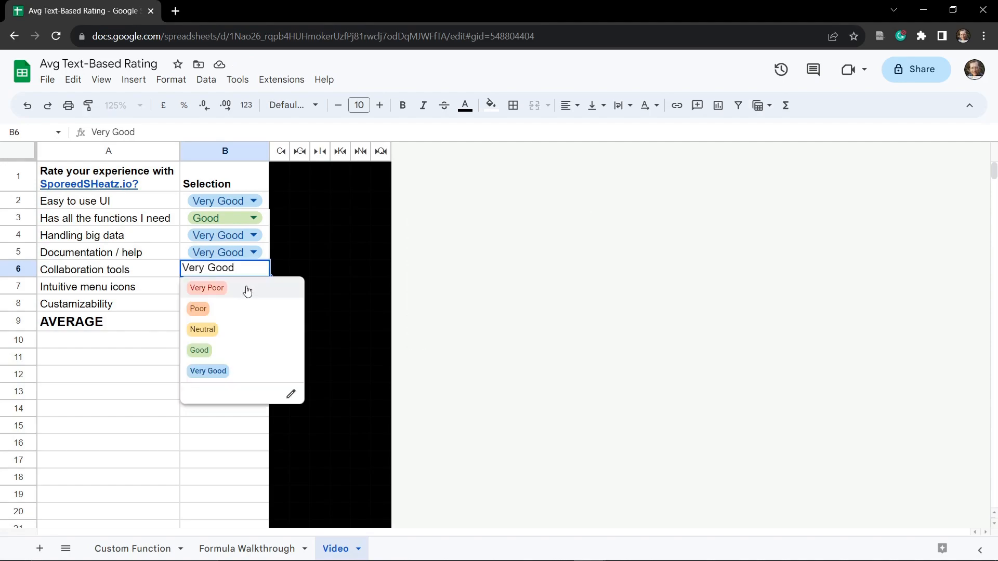
pyautogui.click(228, 317)
pyautogui.click(247, 253)
pyautogui.click(227, 292)
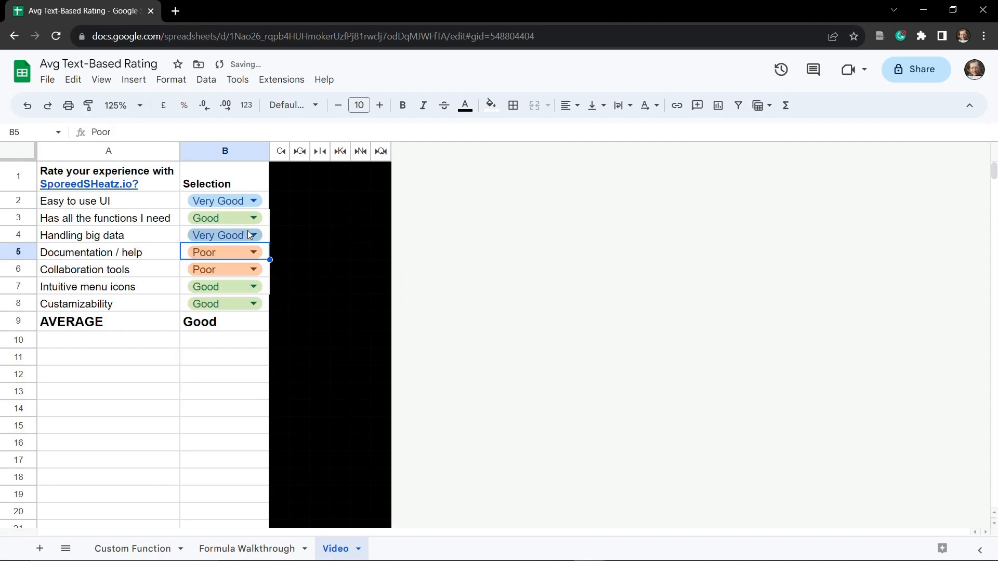
pyautogui.click(255, 235)
pyautogui.click(225, 273)
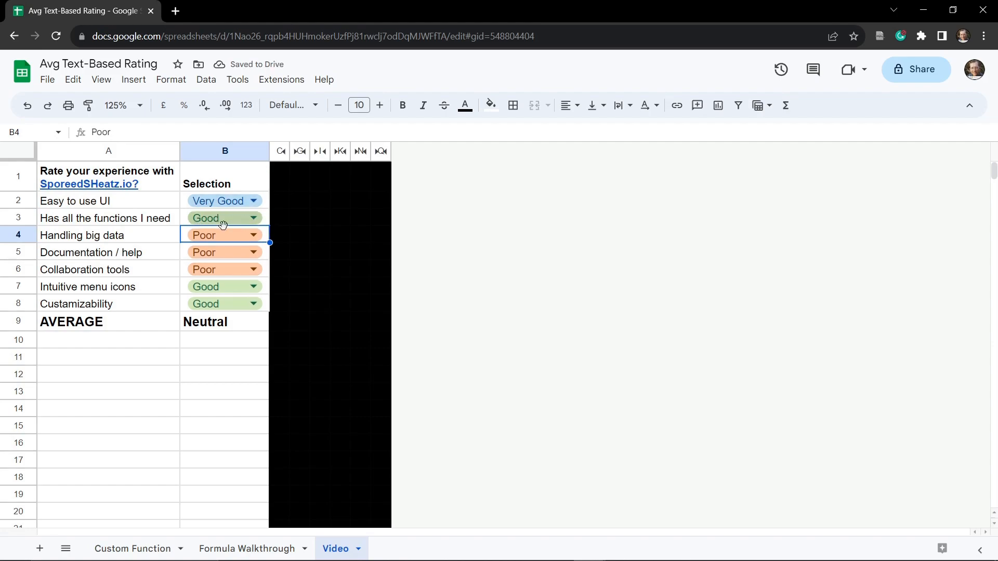
pyautogui.click(255, 219)
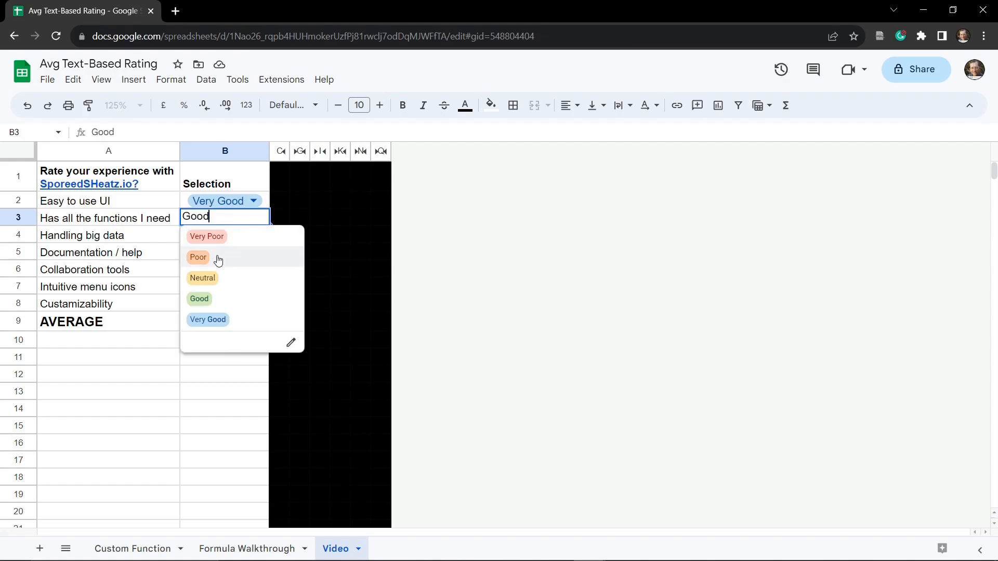
pyautogui.click(219, 259)
pyautogui.click(254, 200)
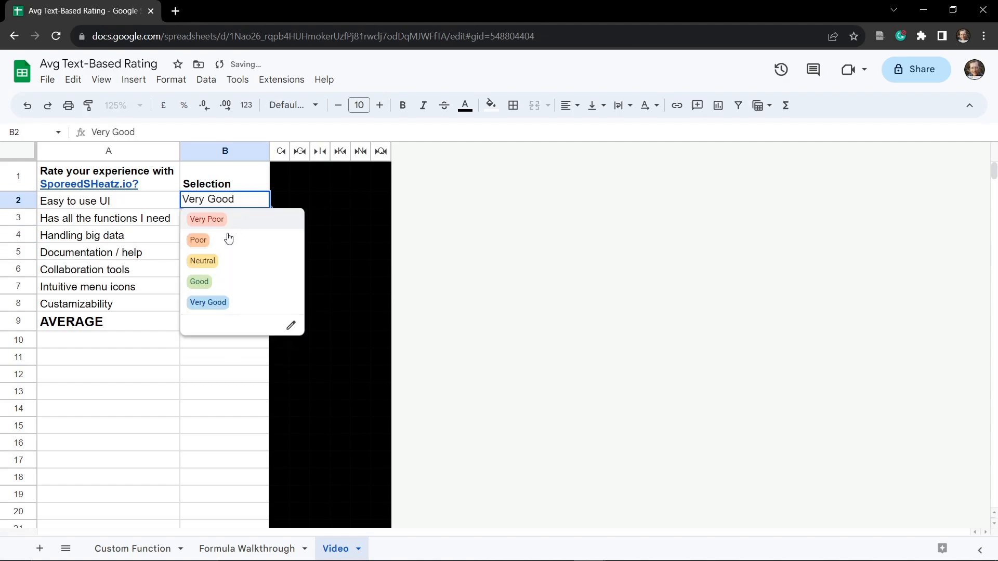
pyautogui.click(219, 229)
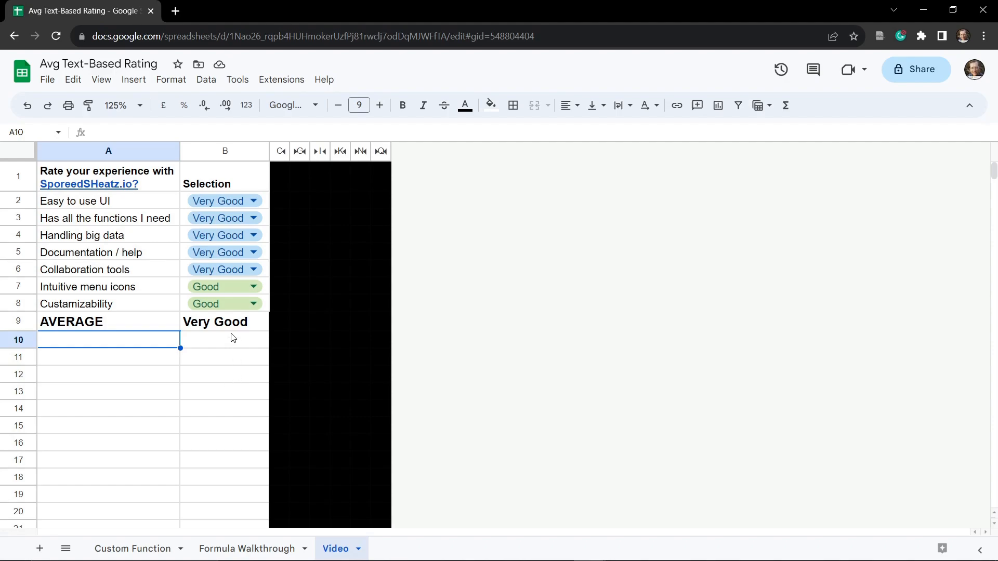
# Step: Inspect the AVERAGE formula in B9 and open the spreadsheet's list of named functions
pyautogui.click(247, 326)
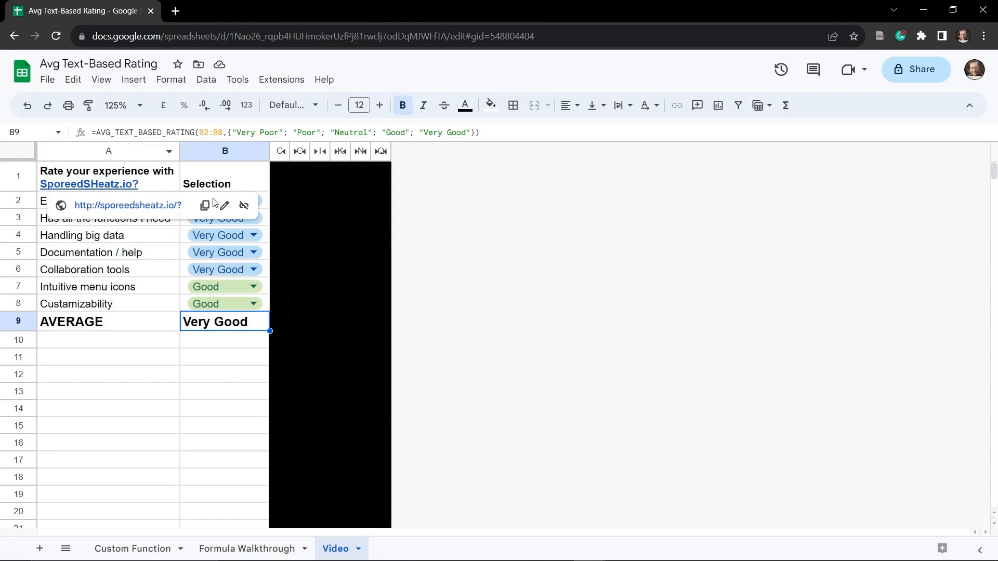
pyautogui.click(207, 79)
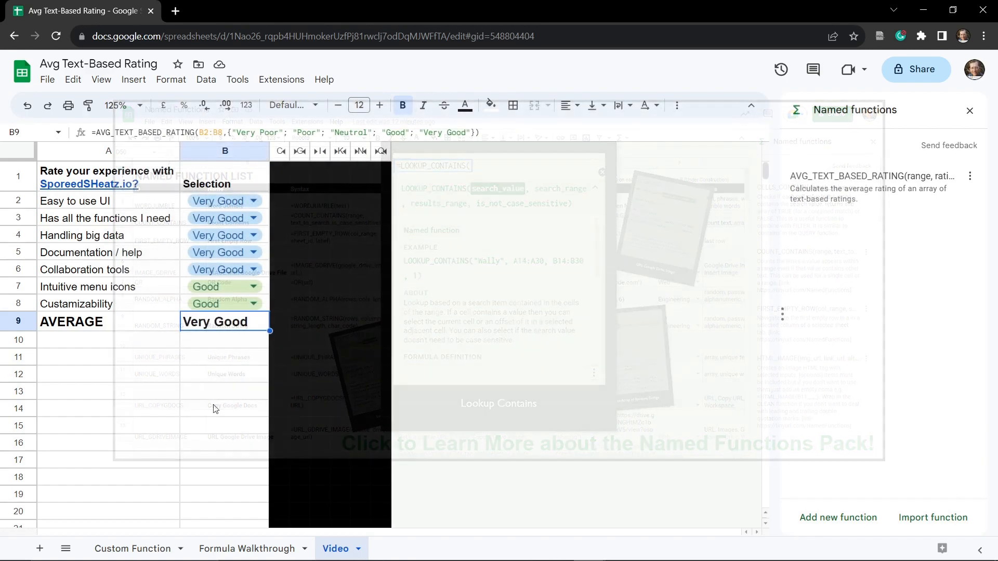
pyautogui.click(233, 344)
# Step: Unhide columns D to F containing the Ratings and Order table
pyautogui.click(298, 152)
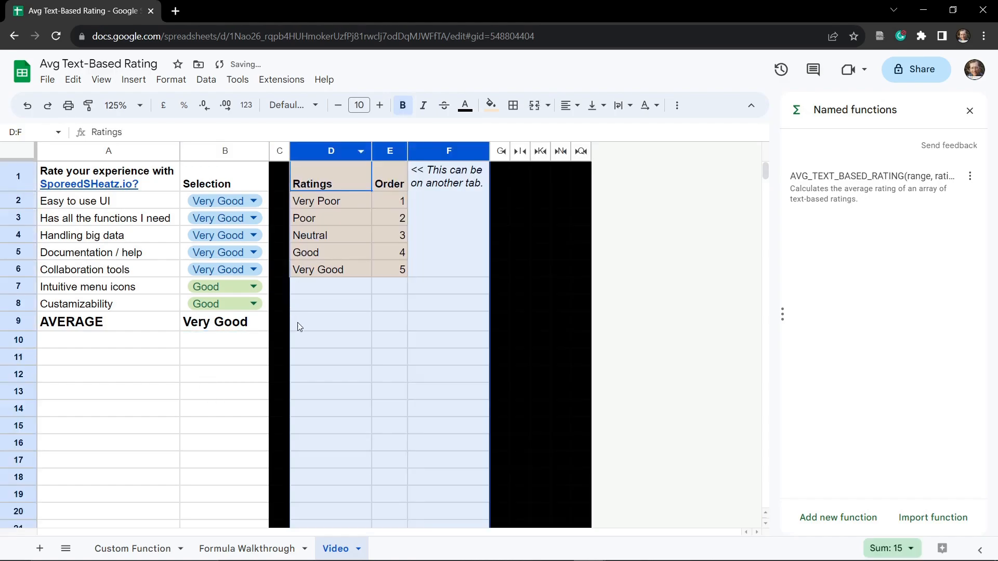
pyautogui.click(336, 343)
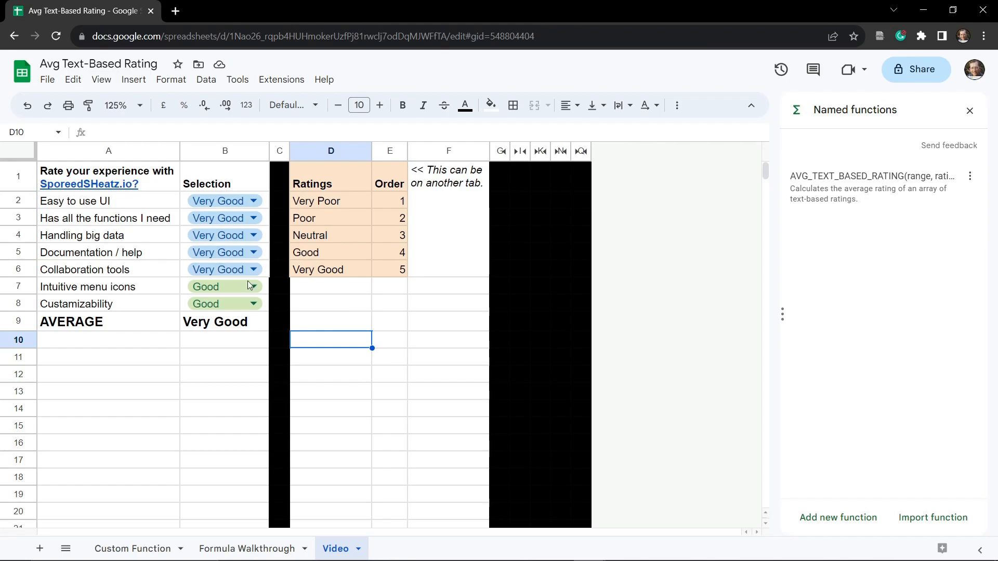
# Step: Examine the drop-down data validation rule for B2:B8, including its criteria options, and close the rule without changing it
pyautogui.click(236, 204)
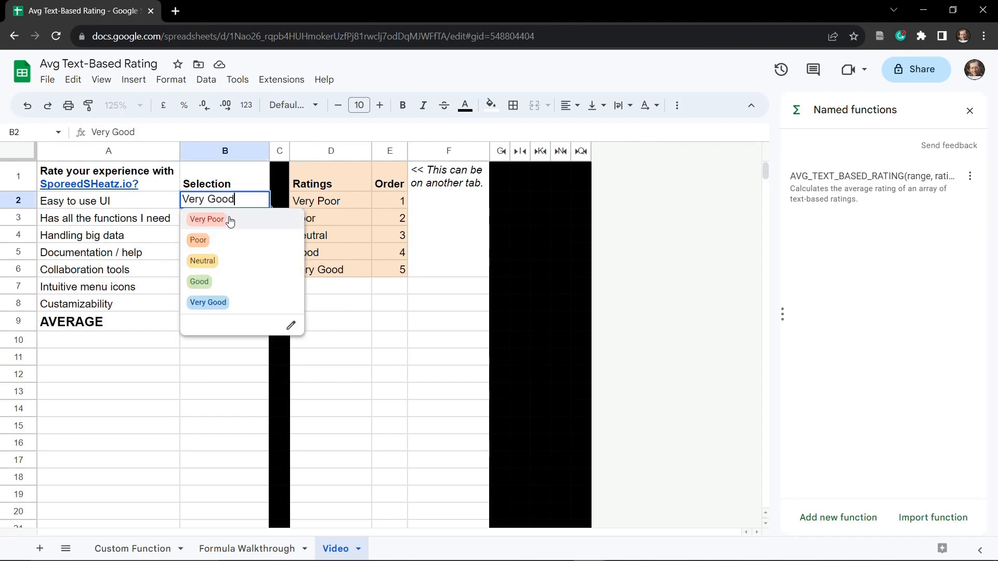
pyautogui.click(206, 79)
pyautogui.click(251, 342)
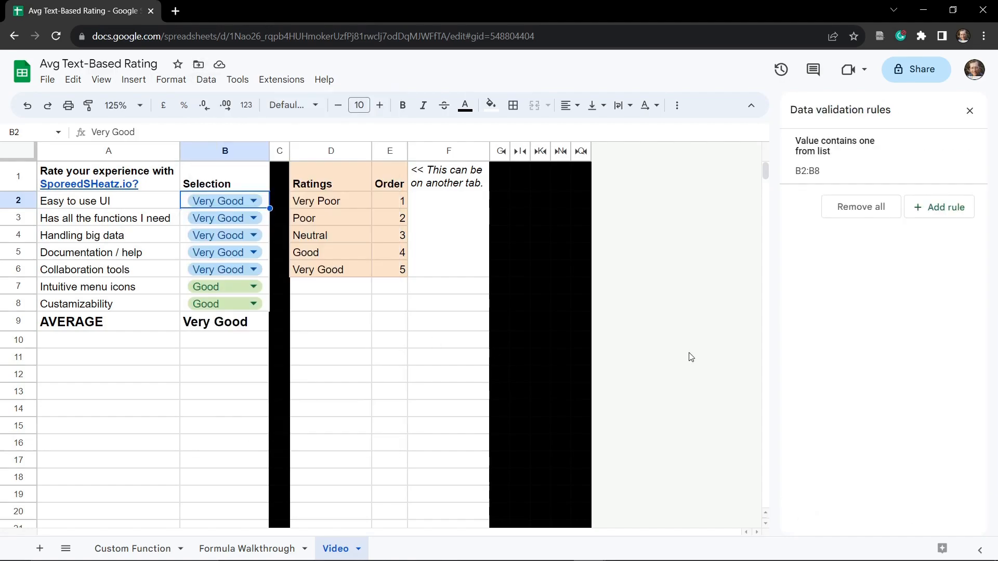
pyautogui.click(896, 180)
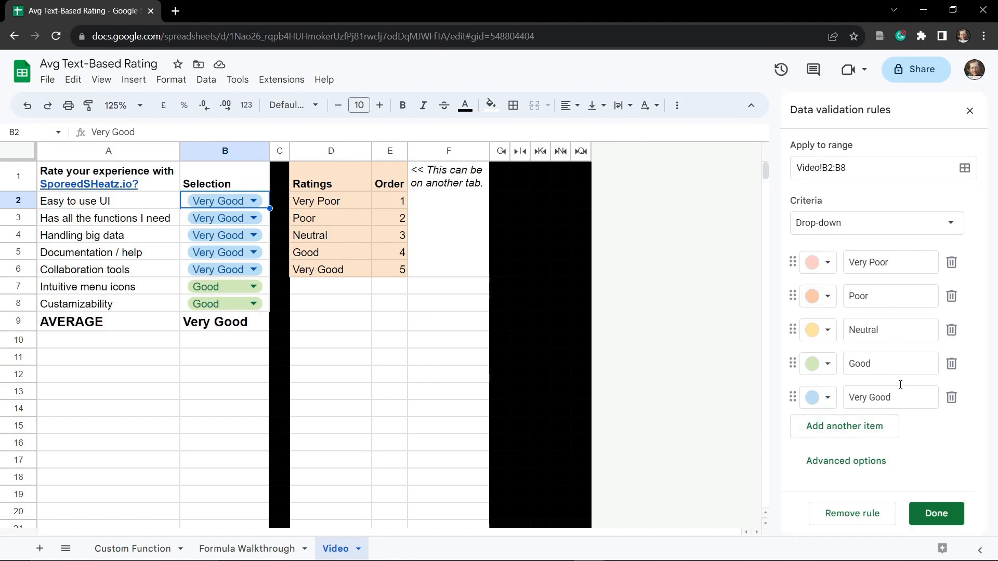
pyautogui.click(937, 228)
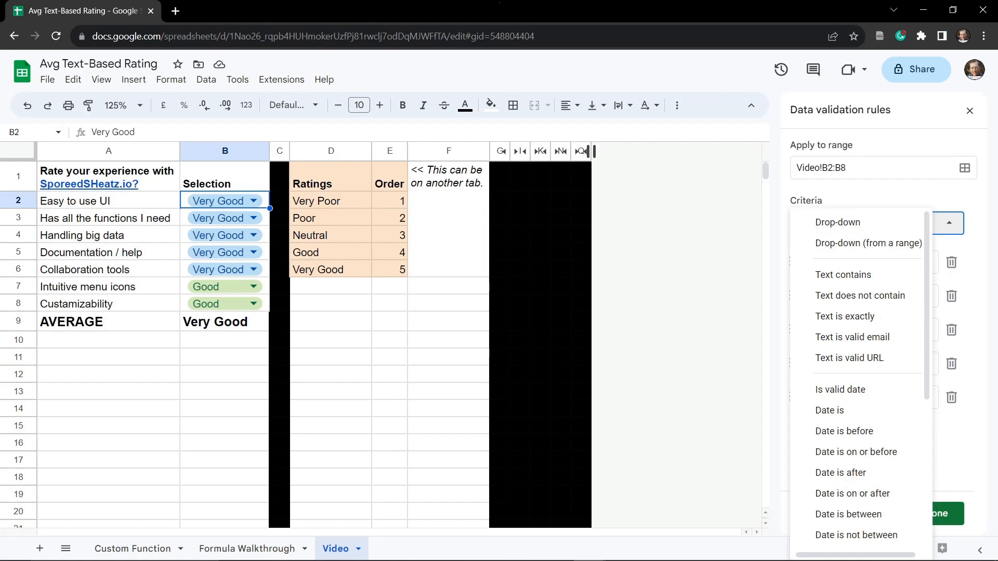
pyautogui.press('Escape')
pyautogui.click(969, 110)
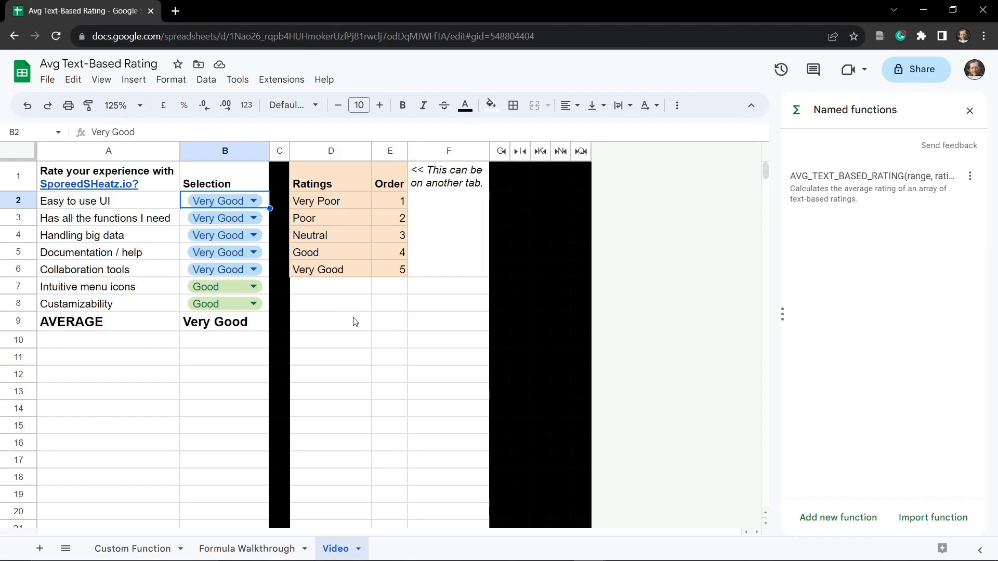
# Step: Go through the order number of each rating in the Ratings table, and unhide column H for the order lookup
pyautogui.click(341, 201)
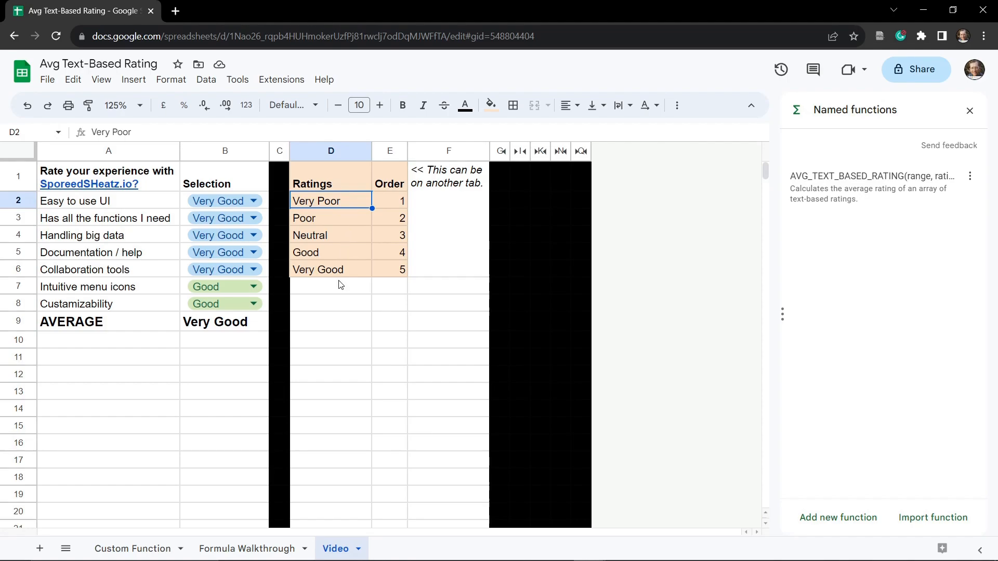
pyautogui.click(401, 200)
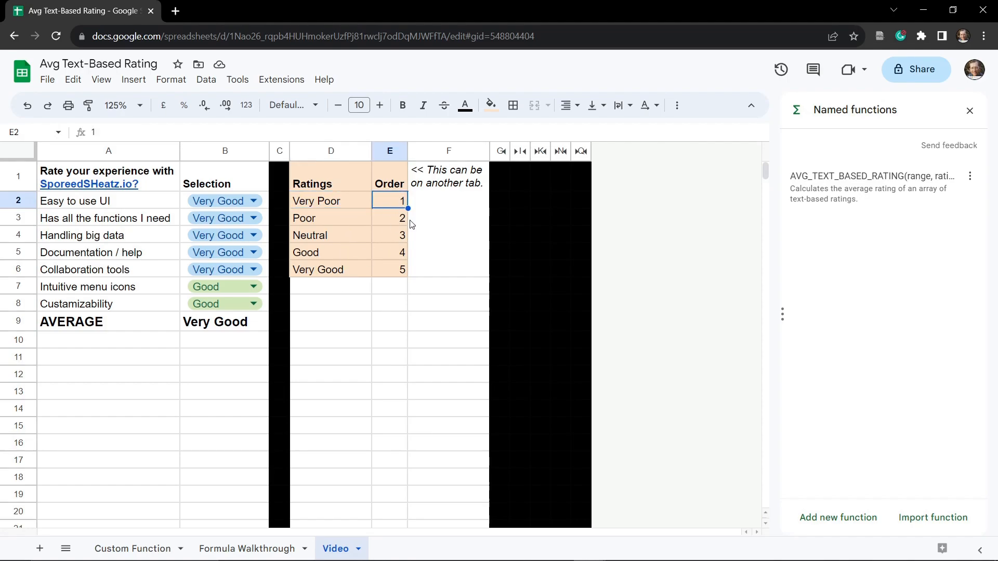
pyautogui.click(401, 219)
pyautogui.click(391, 237)
pyautogui.click(389, 253)
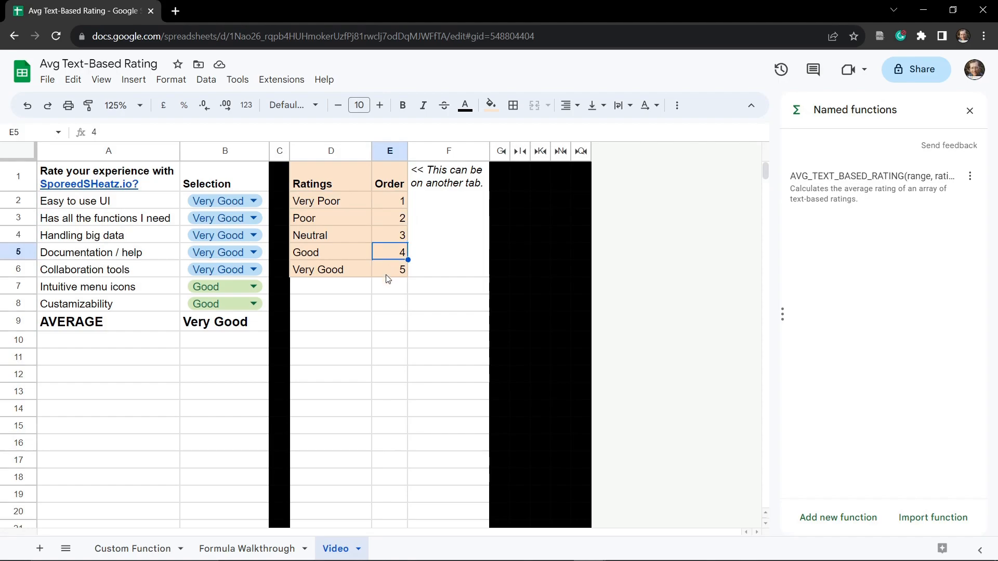
pyautogui.click(390, 269)
pyautogui.click(516, 152)
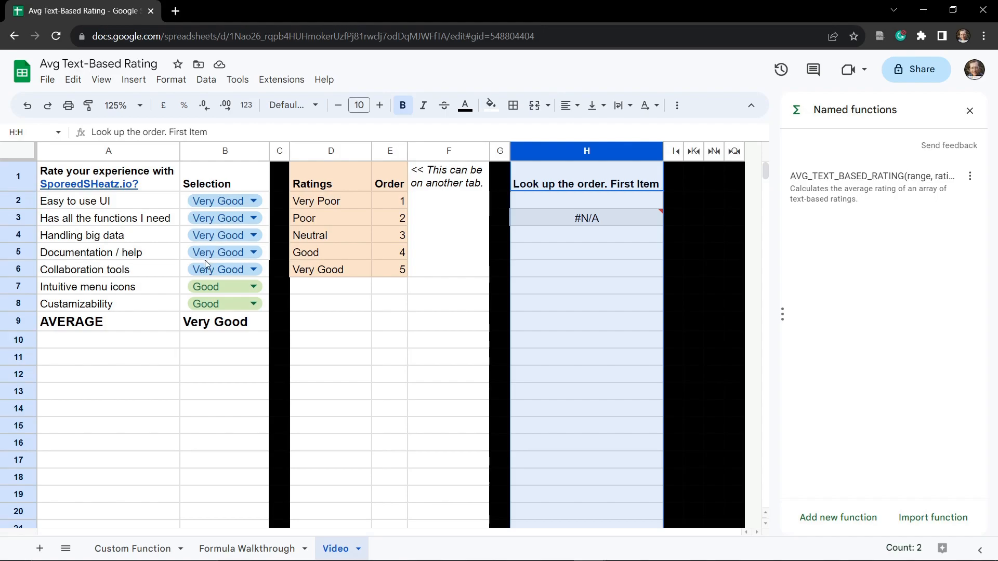
# Step: Set the Easy to use UI rating to Neutral and the Handling big data rating to Poor
pyautogui.click(260, 204)
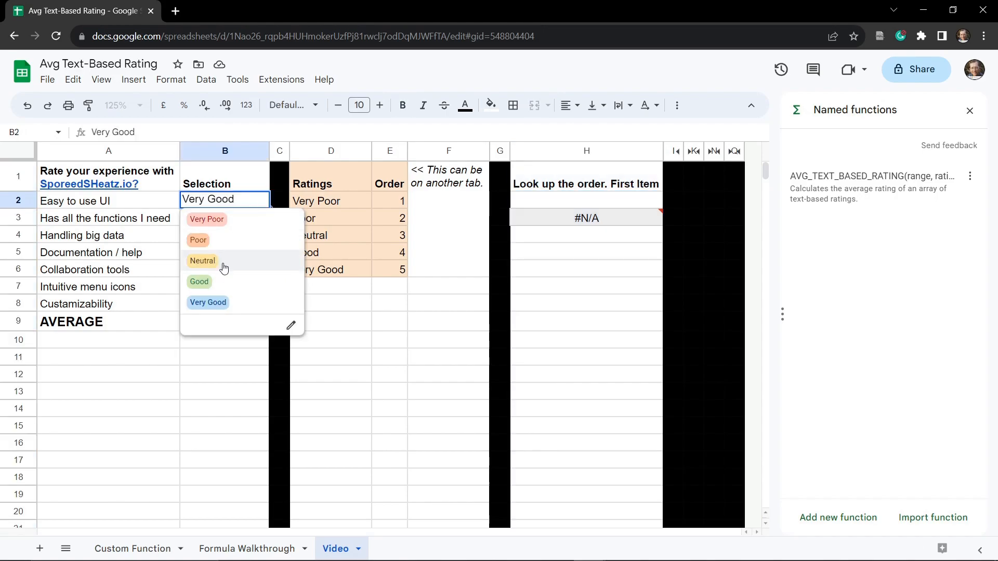
pyautogui.click(223, 259)
pyautogui.click(232, 233)
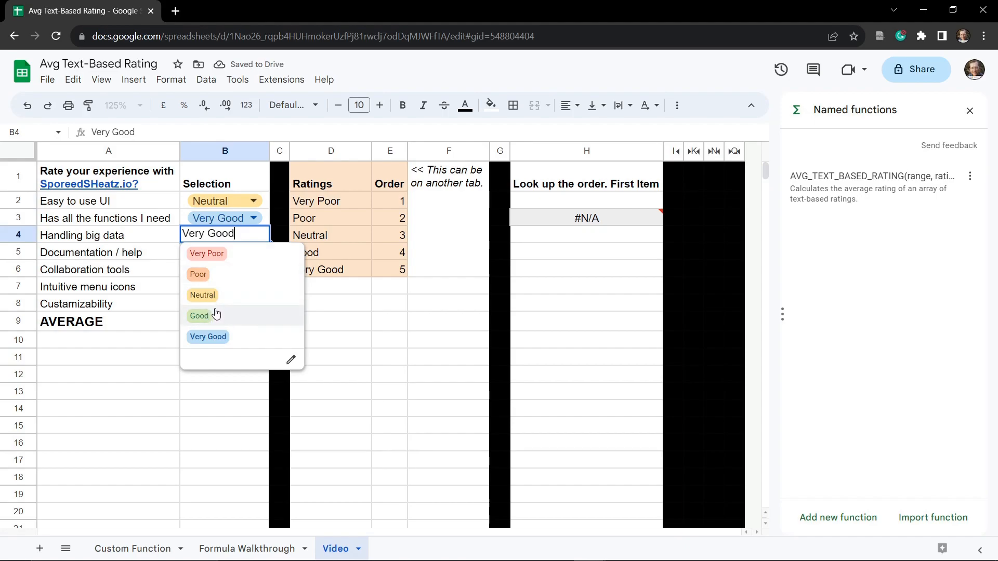
pyautogui.click(224, 274)
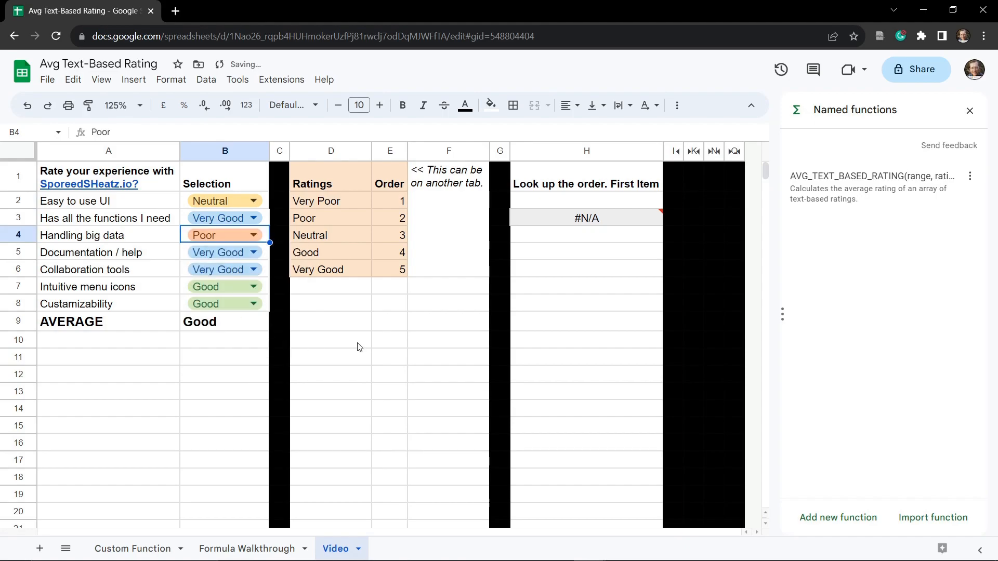
pyautogui.click(361, 343)
# Step: Enter =VLOOKUP(B2,D2:E6,2,false) in H2 to look up the first rating's order number, and check it against the Ratings table
pyautogui.click(566, 203)
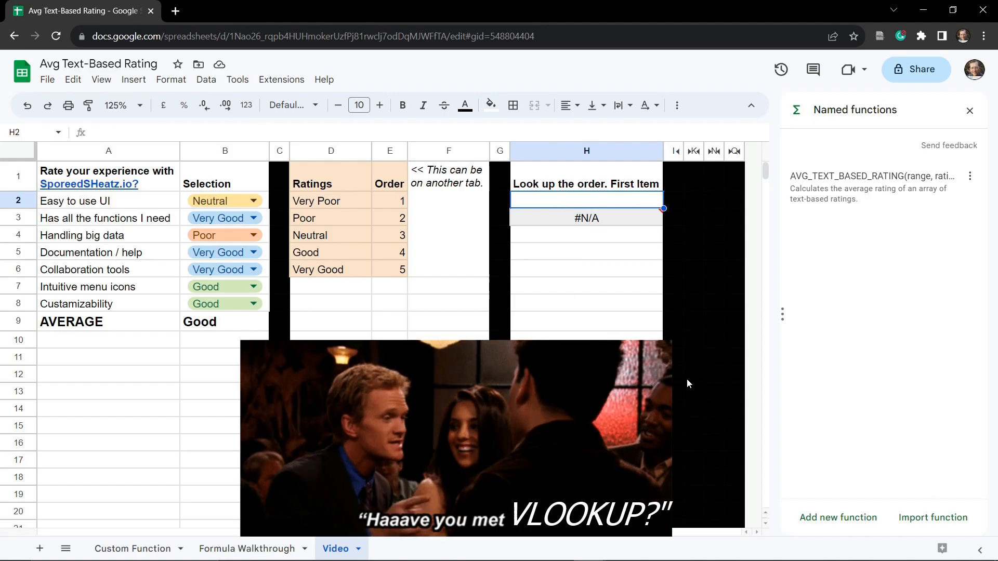
pyautogui.write('=')
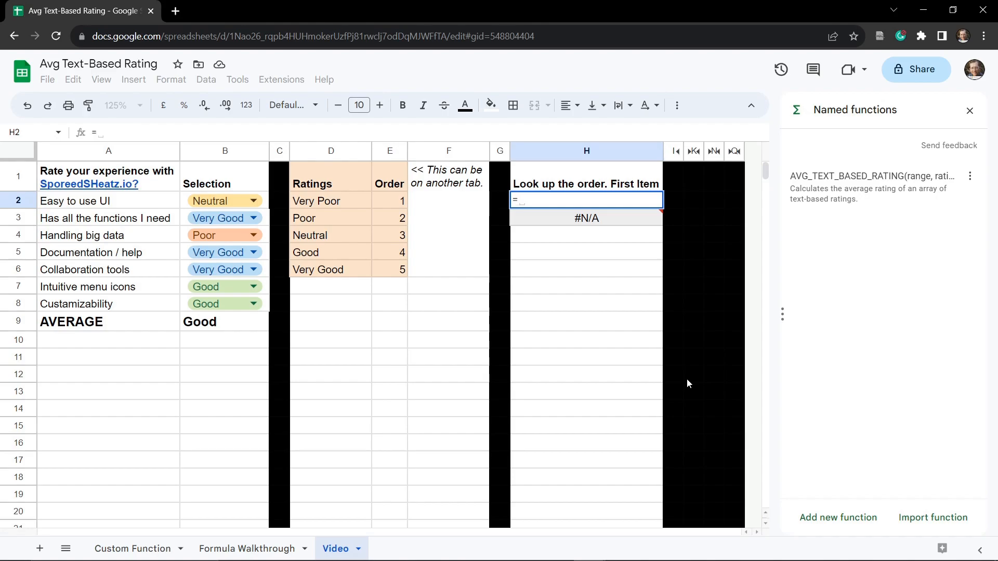
pyautogui.write('VLOOKUP')
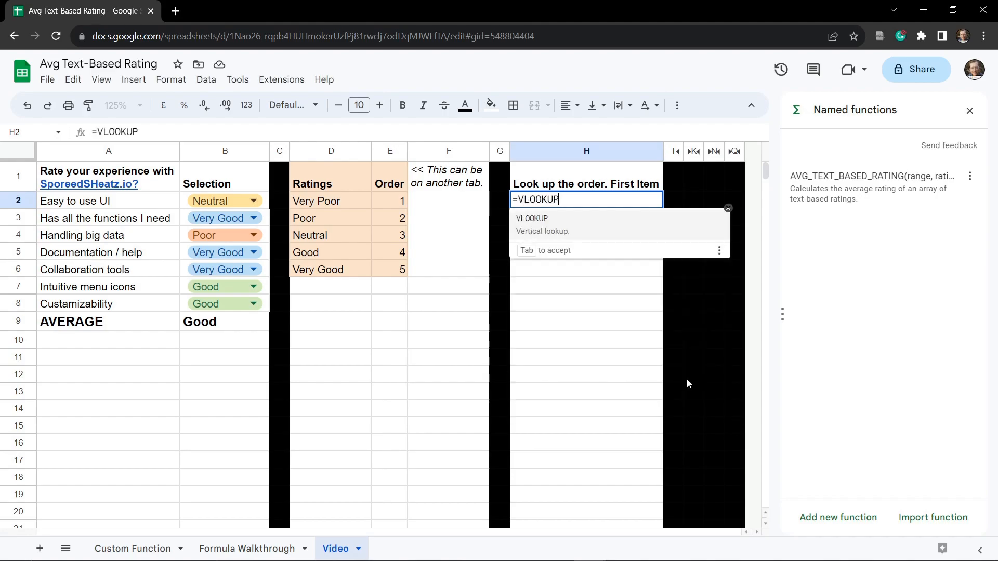
pyautogui.write('(')
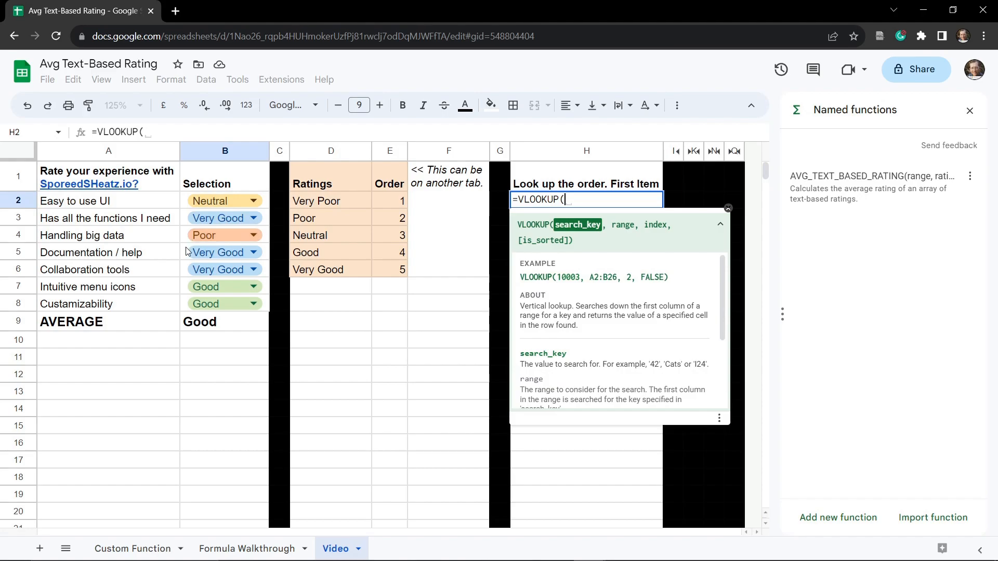
pyautogui.click(184, 202)
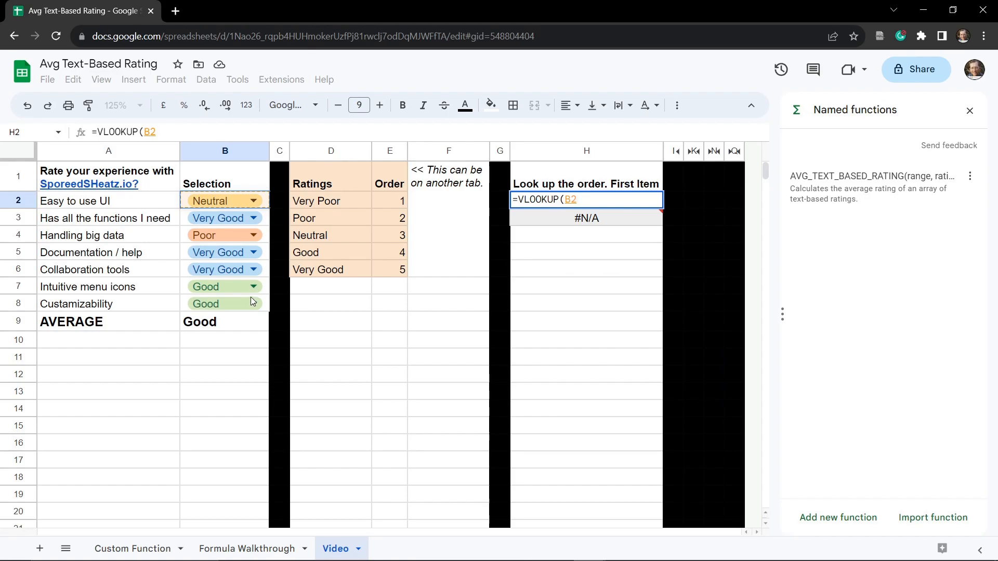
pyautogui.write(',')
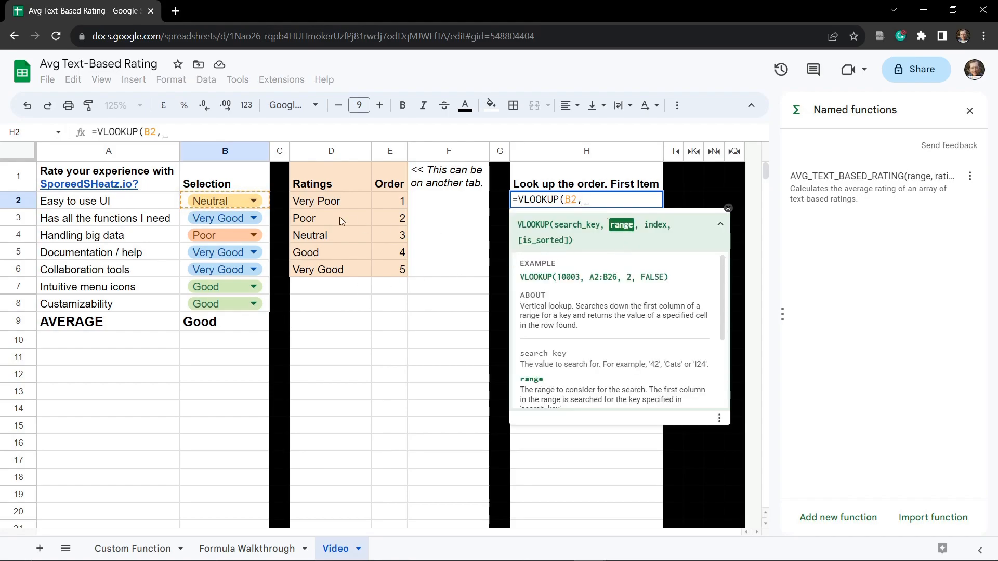
pyautogui.moveTo(311, 203); pyautogui.dragTo(387, 270)
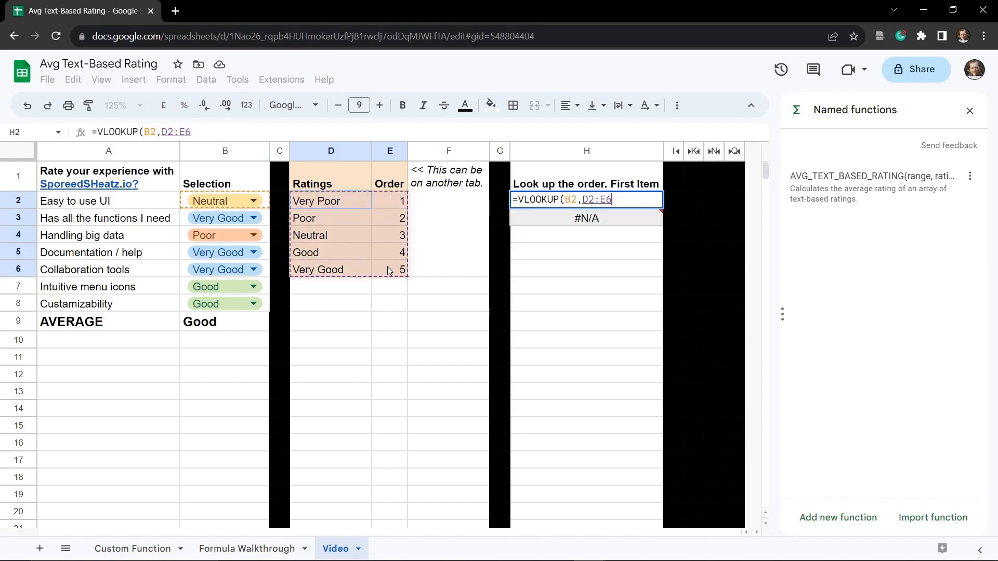
pyautogui.write(',')
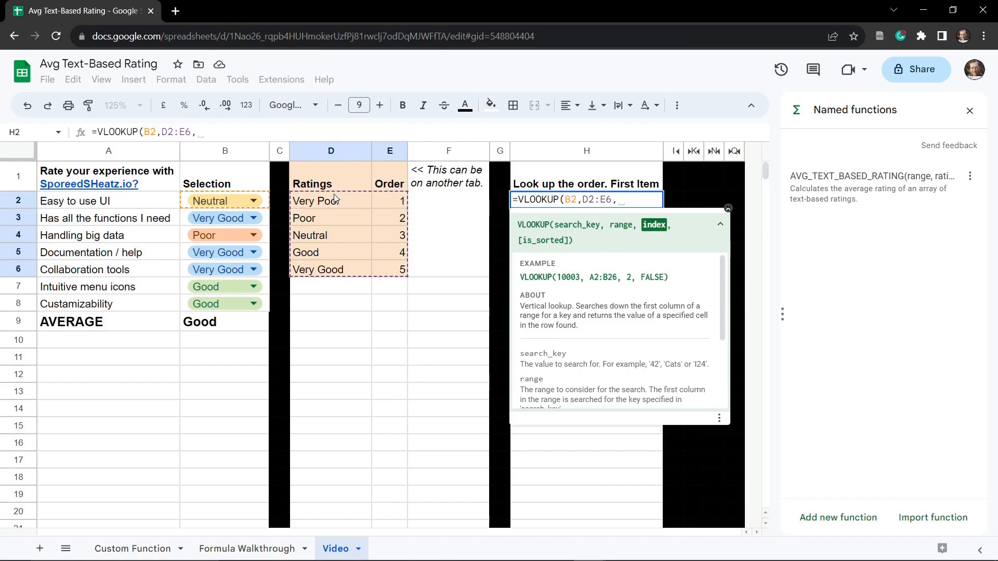
pyautogui.write('2')
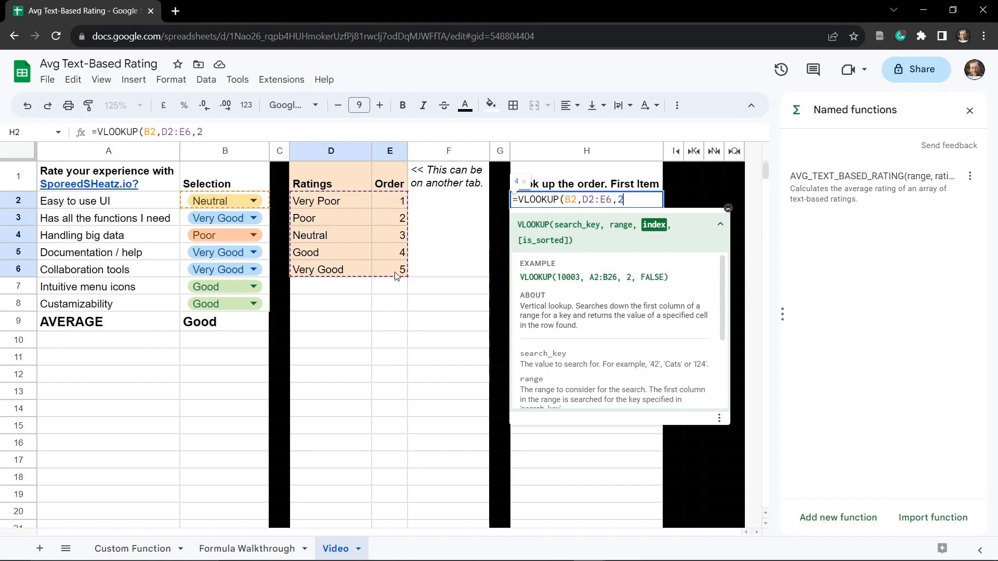
pyautogui.write(',')
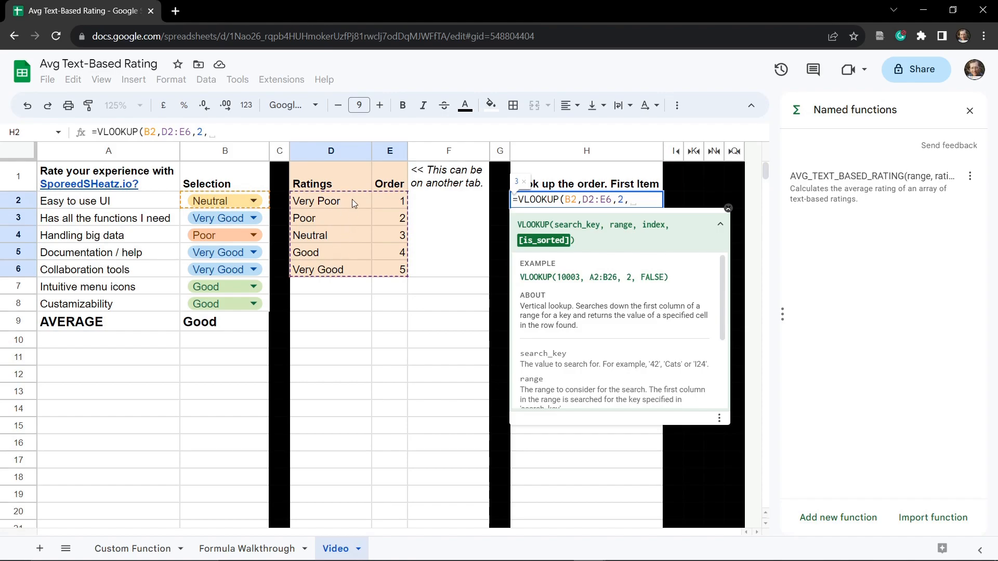
pyautogui.write('false')
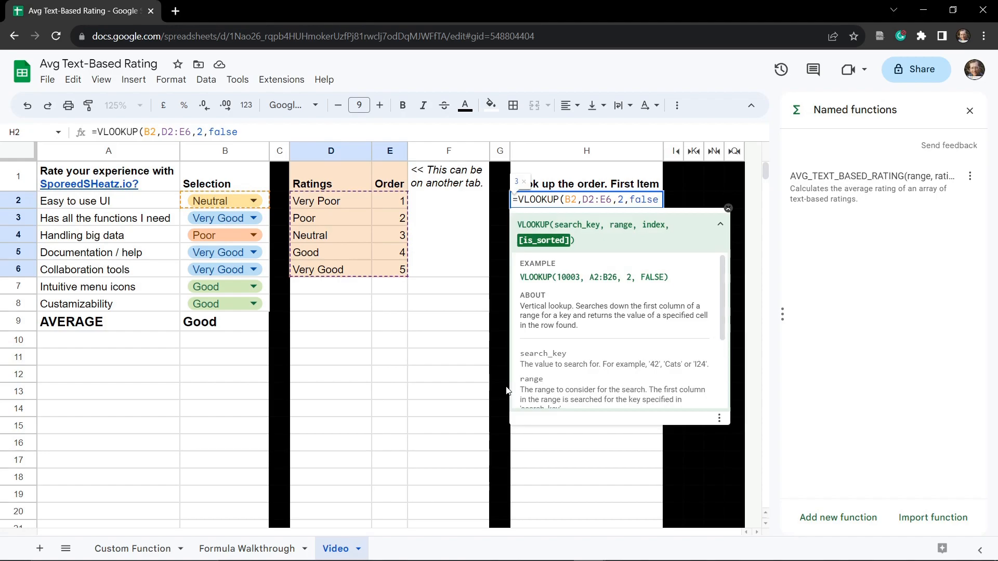
pyautogui.write(')')
pyautogui.press('Return')
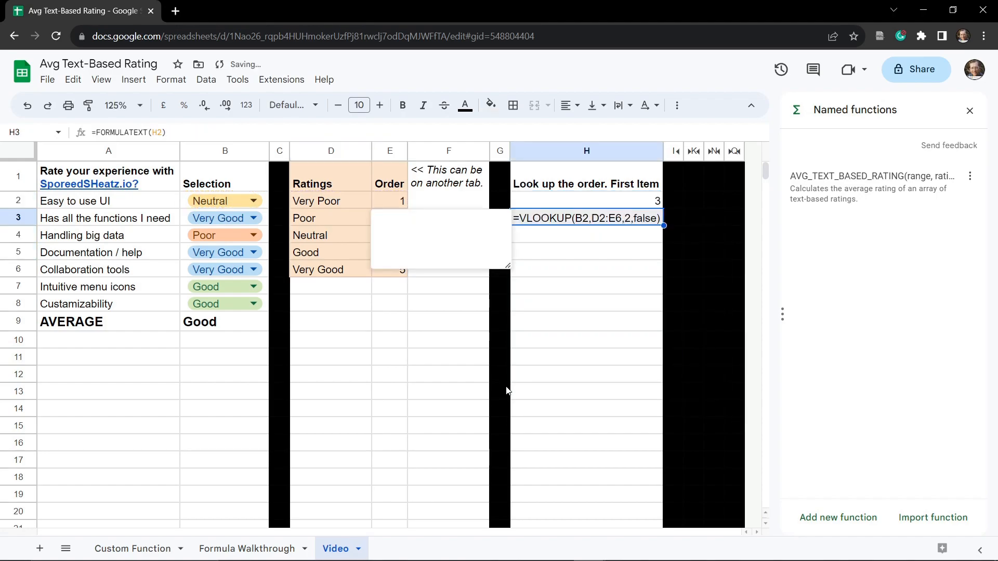
pyautogui.press('Up')
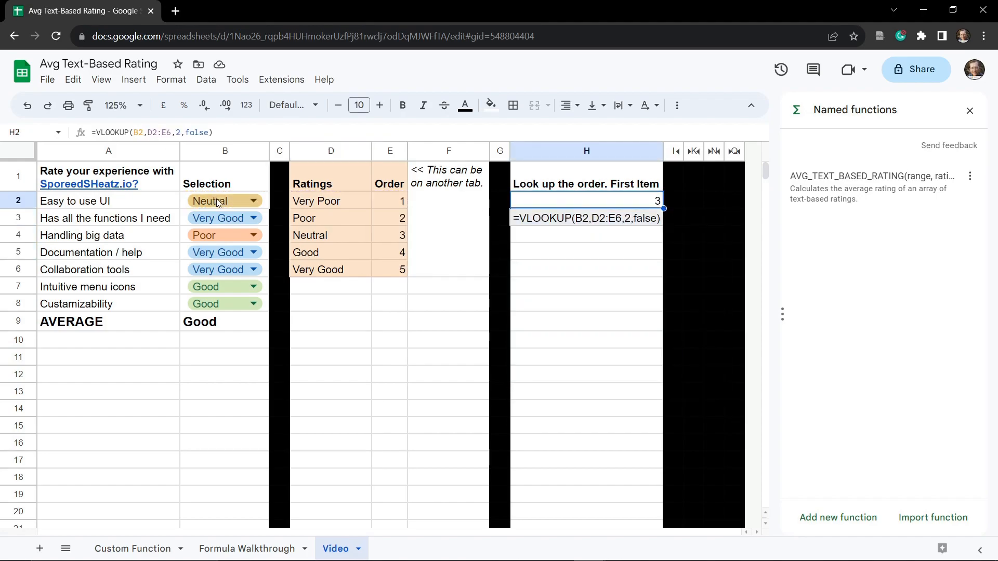
pyautogui.click(387, 237)
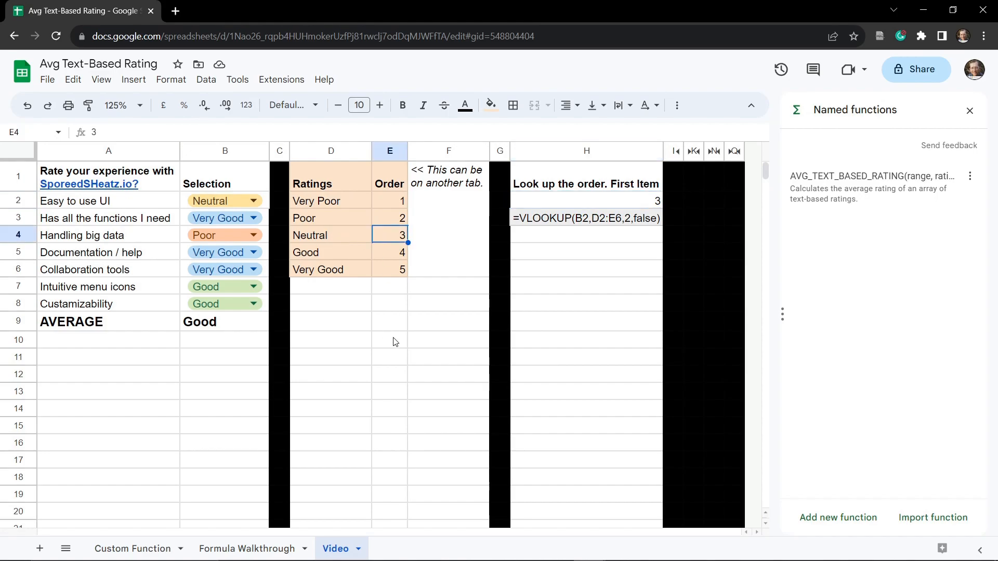
# Step: Change the search key of the VLOOKUP in H2 to B5 to test the Documentation / help rating
pyautogui.click(637, 203)
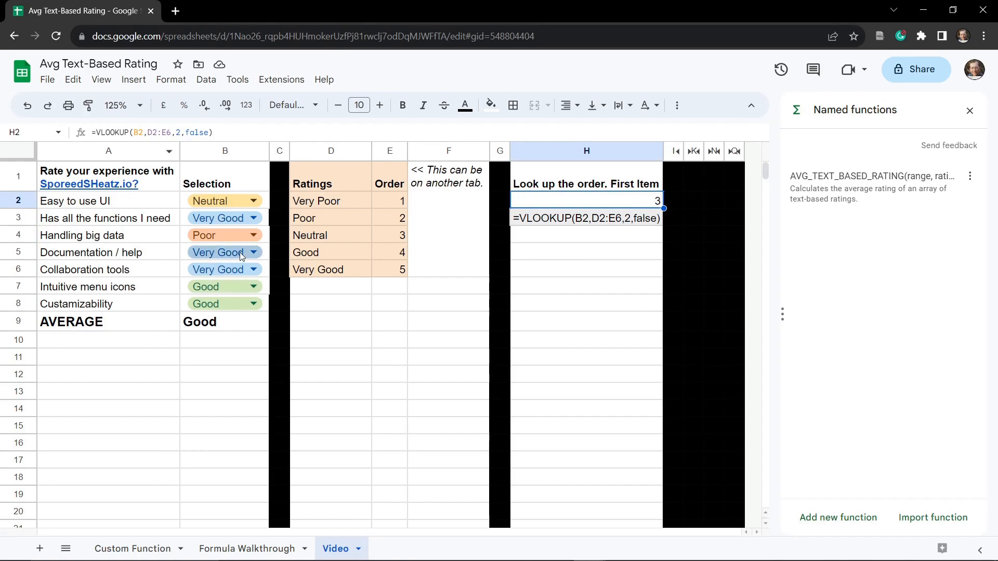
pyautogui.moveTo(138, 132); pyautogui.dragTo(143, 133)
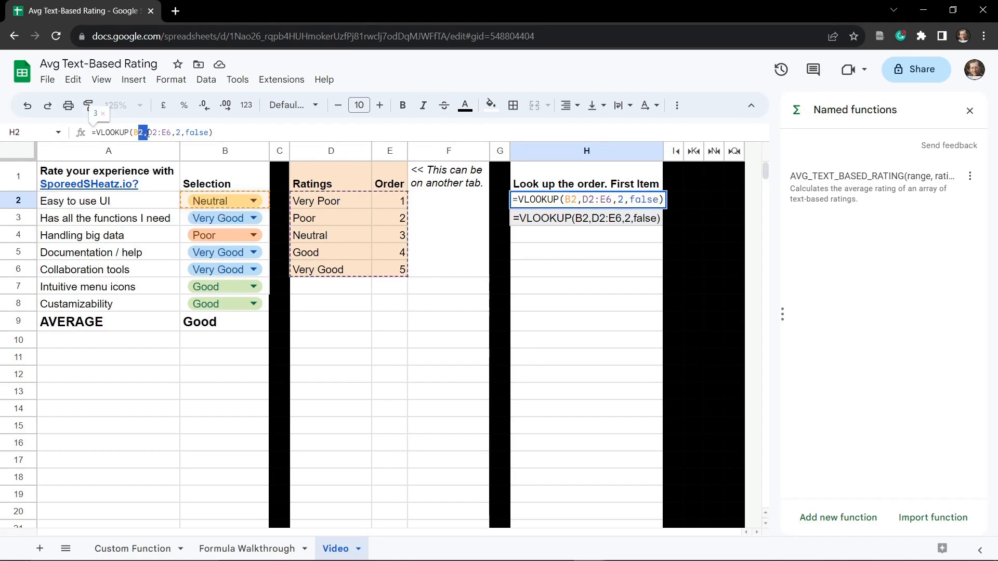
pyautogui.write('5')
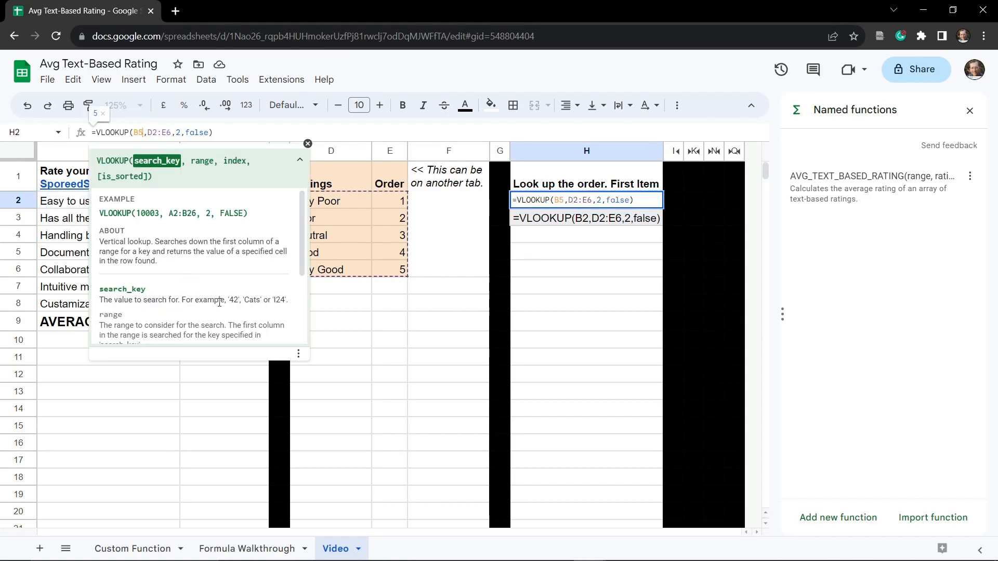
pyautogui.press('Tab')
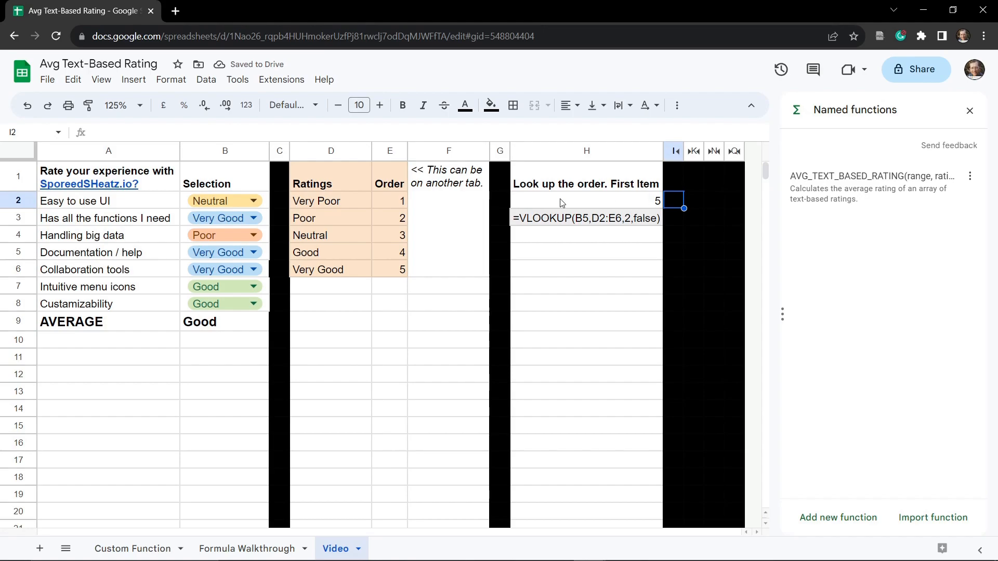
# Step: Change the search key of the VLOOKUP in H2 to B4 to test the Handling big data rating
pyautogui.click(597, 203)
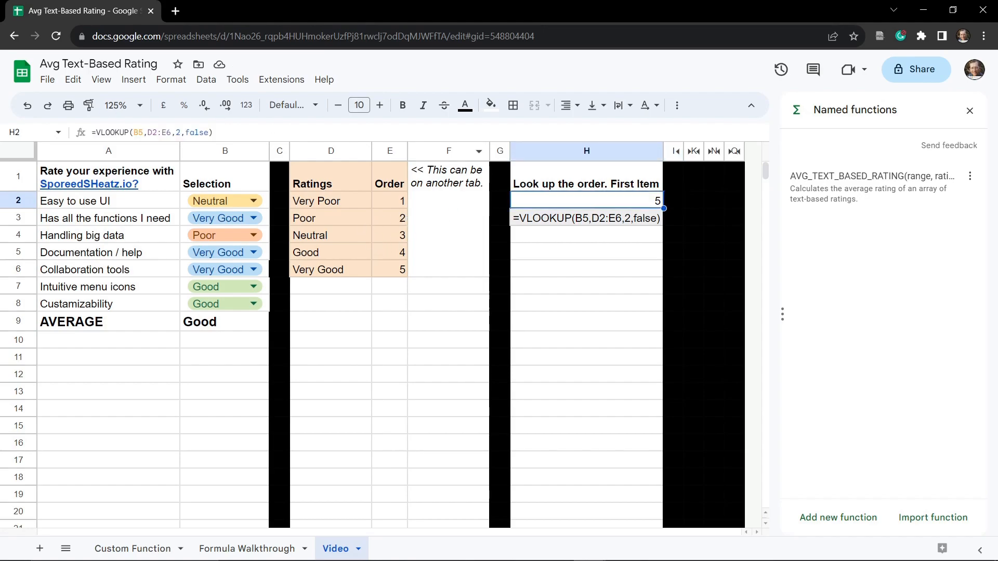
pyautogui.click(145, 133)
pyautogui.press('BackSpace')
pyautogui.write('4')
pyautogui.press('Tab')
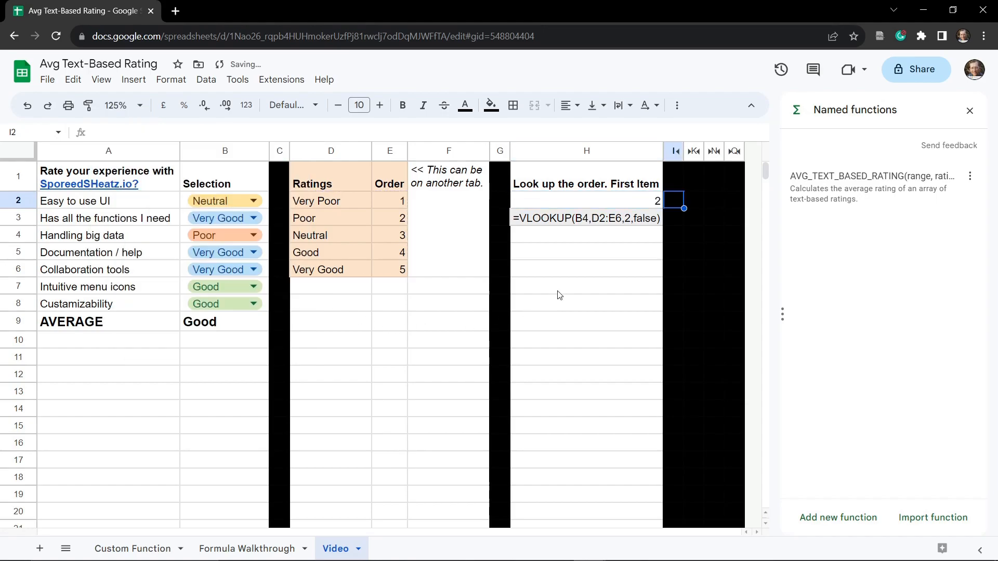
# Step: Close the Named functions sidebar and unhide column J for looking up the order of all items
pyautogui.click(576, 256)
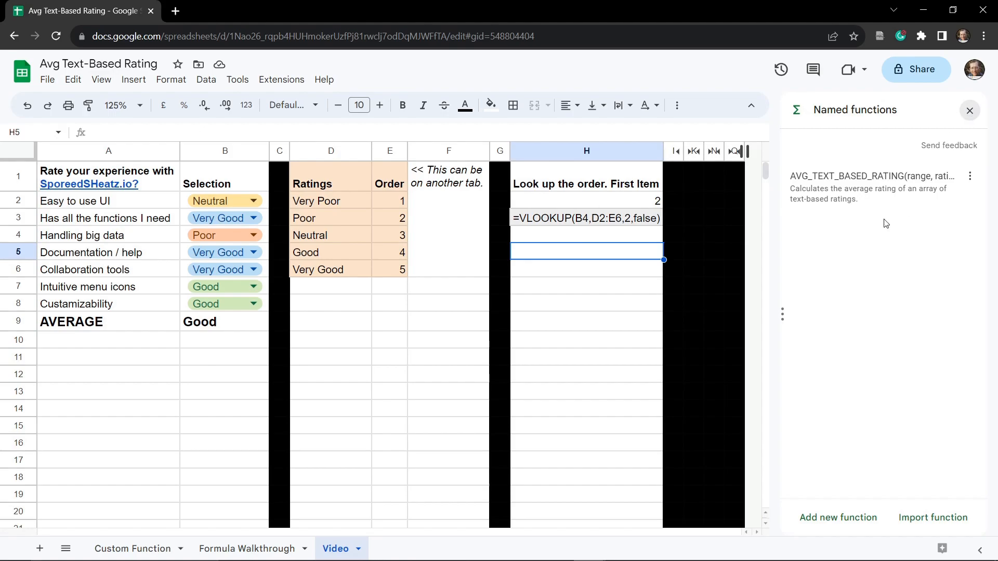
pyautogui.click(970, 111)
pyautogui.click(691, 151)
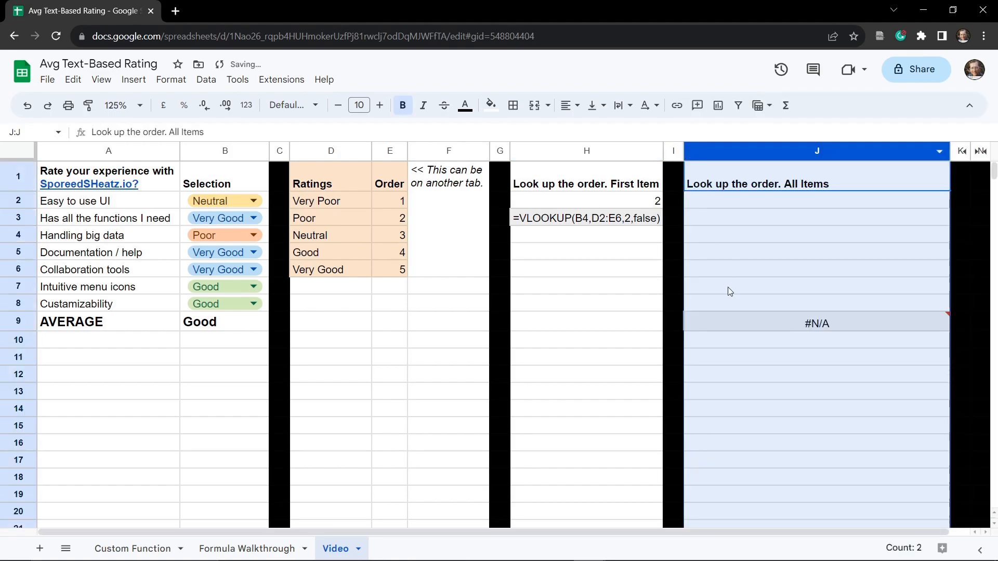
pyautogui.click(726, 205)
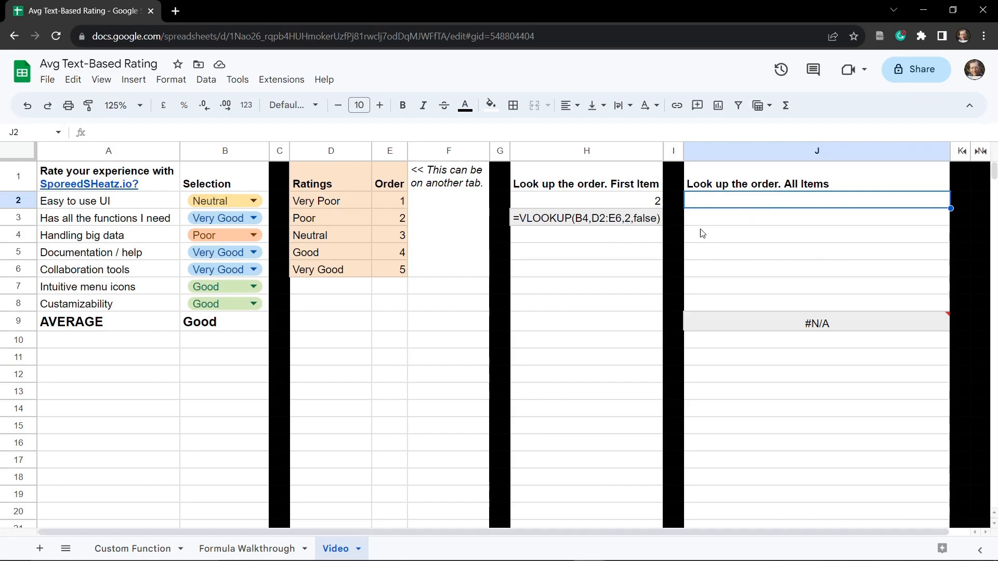
pyautogui.write('=')
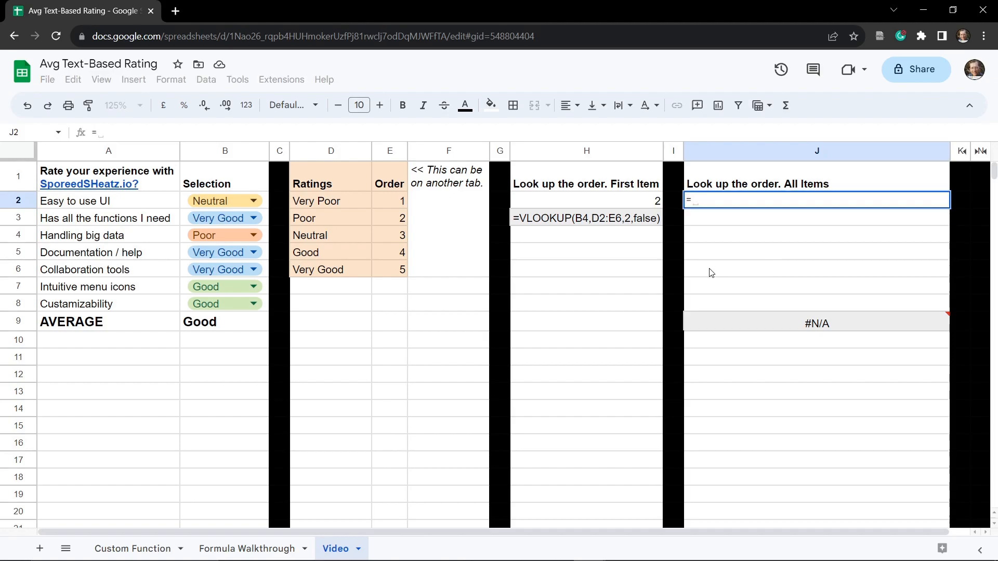
pyautogui.press('Escape')
# Step: Copy the VLOOKUP expression from H2 without its equals sign, leaving the cell's formula unchanged
pyautogui.click(637, 201)
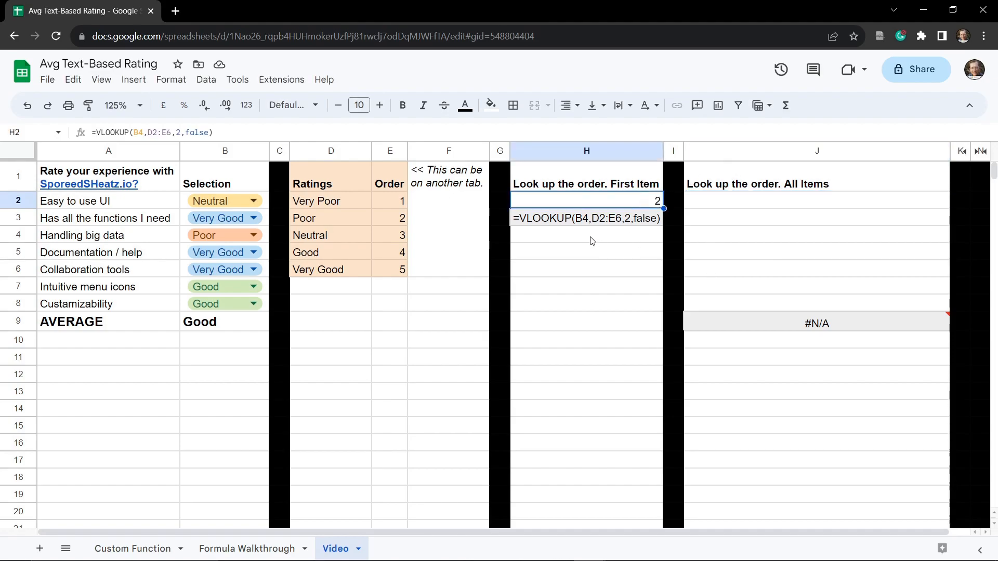
pyautogui.moveTo(237, 130); pyautogui.dragTo(96, 132)
pyautogui.hotkey('ctrl', 'c')
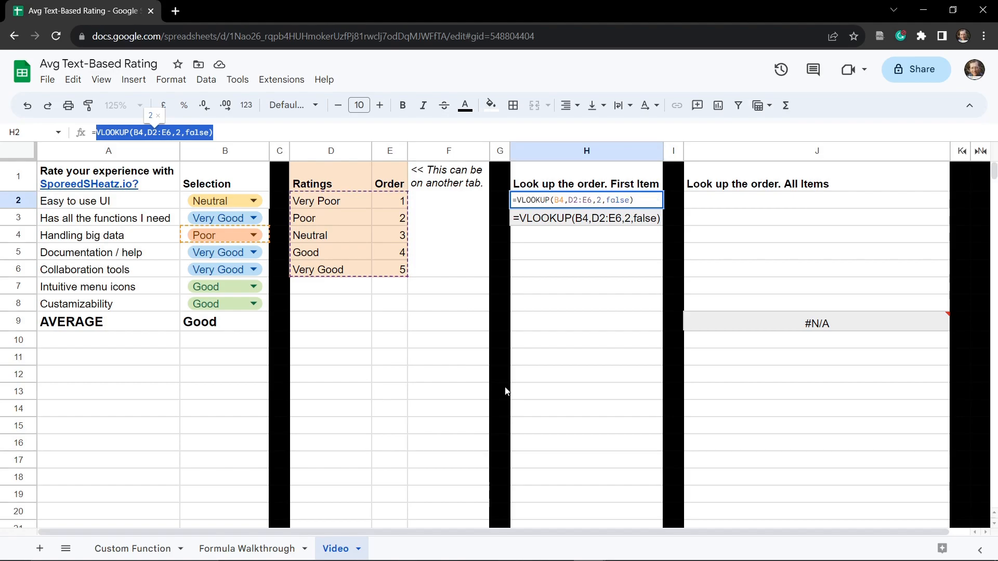
pyautogui.press('Tab')
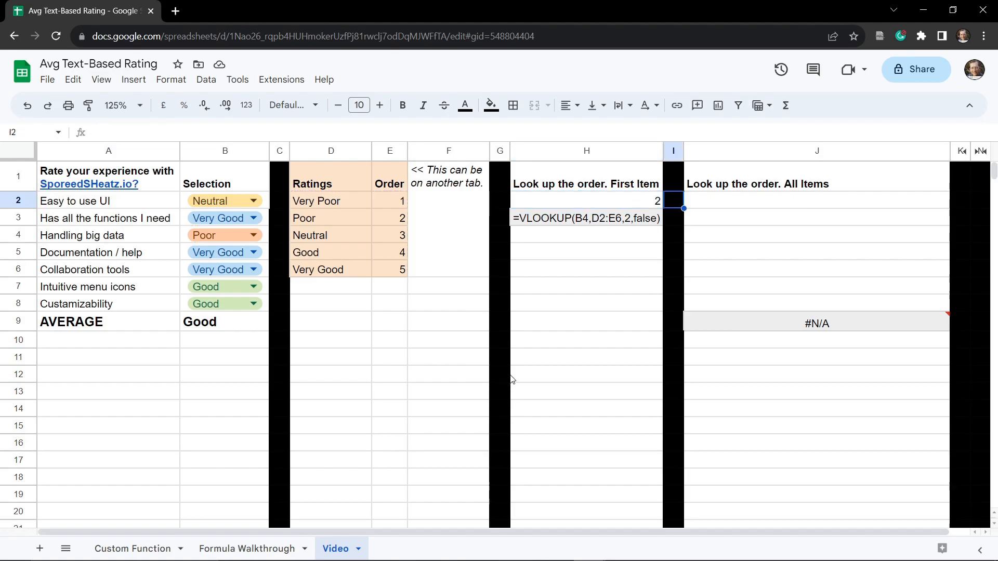
# Step: Write an ARRAYFORMULA in J2 that wraps the copied VLOOKUP expression
pyautogui.click(722, 204)
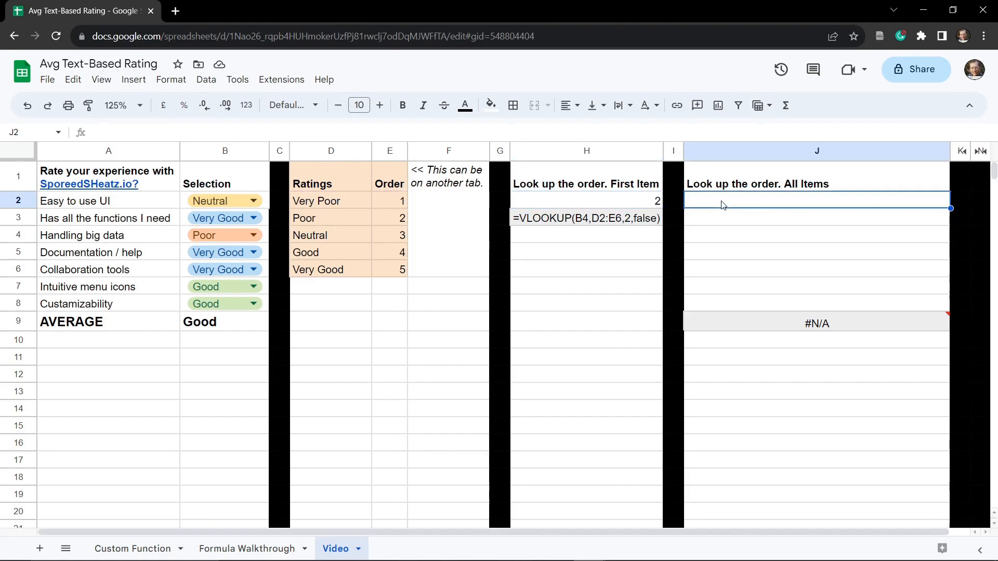
pyautogui.click(407, 132)
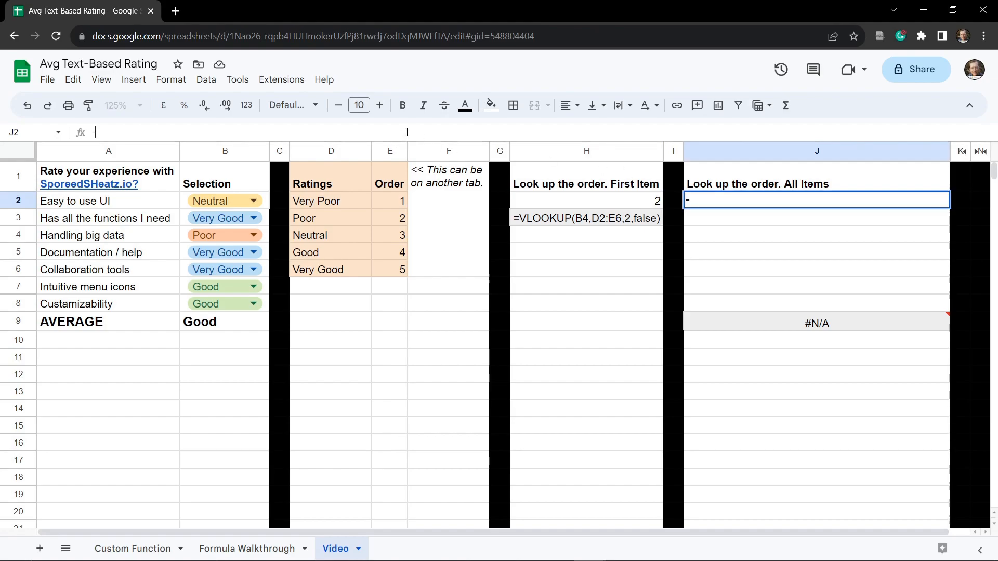
pyautogui.write('=')
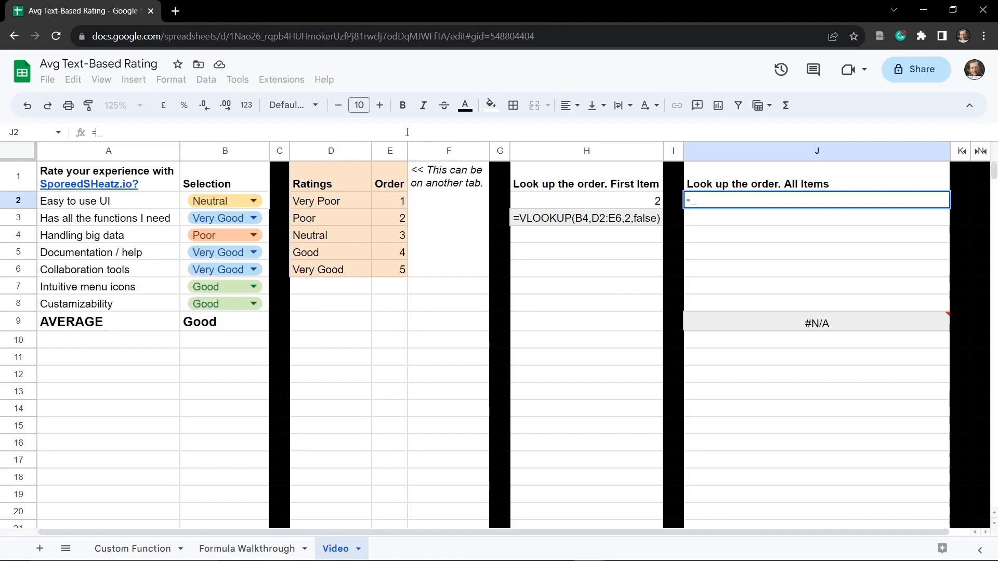
pyautogui.write('ARRAYFORMUL')
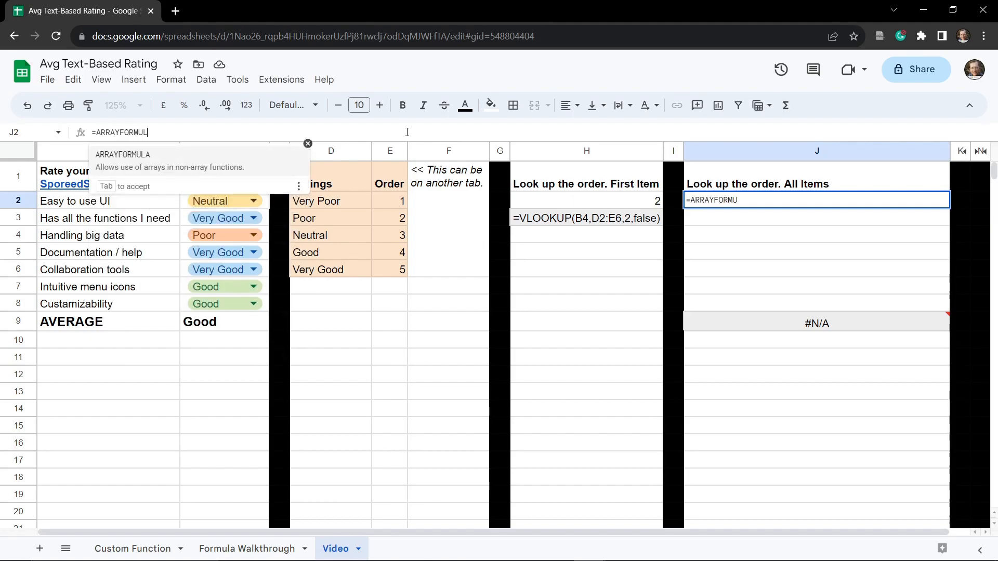
pyautogui.write('A(')
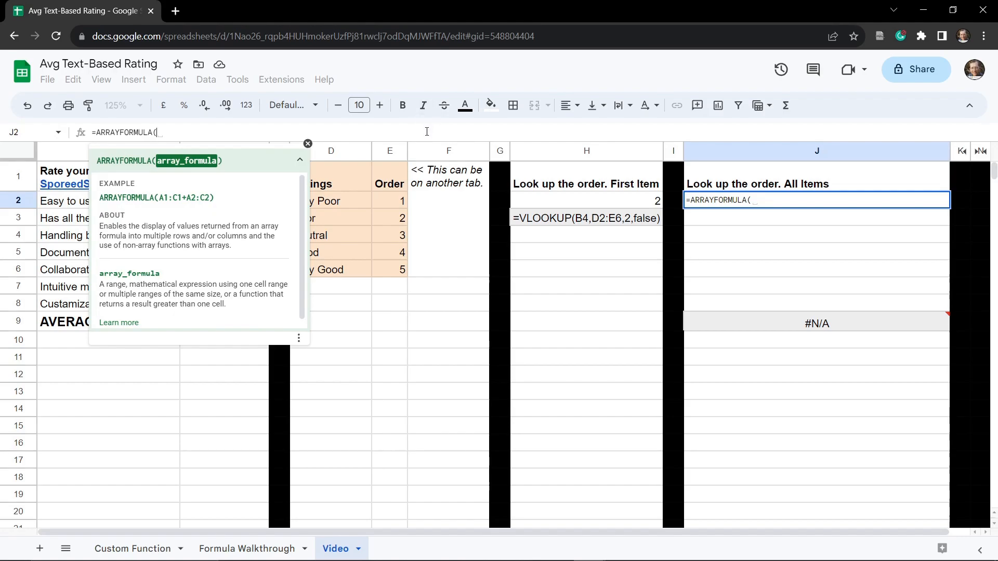
pyautogui.hotkey('ctrl', 'v')
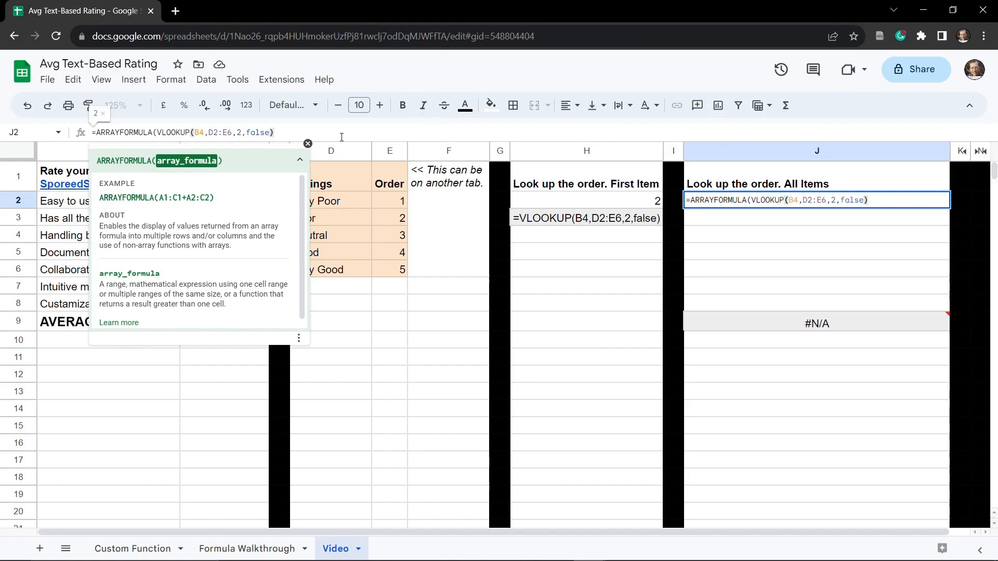
pyautogui.write(')')
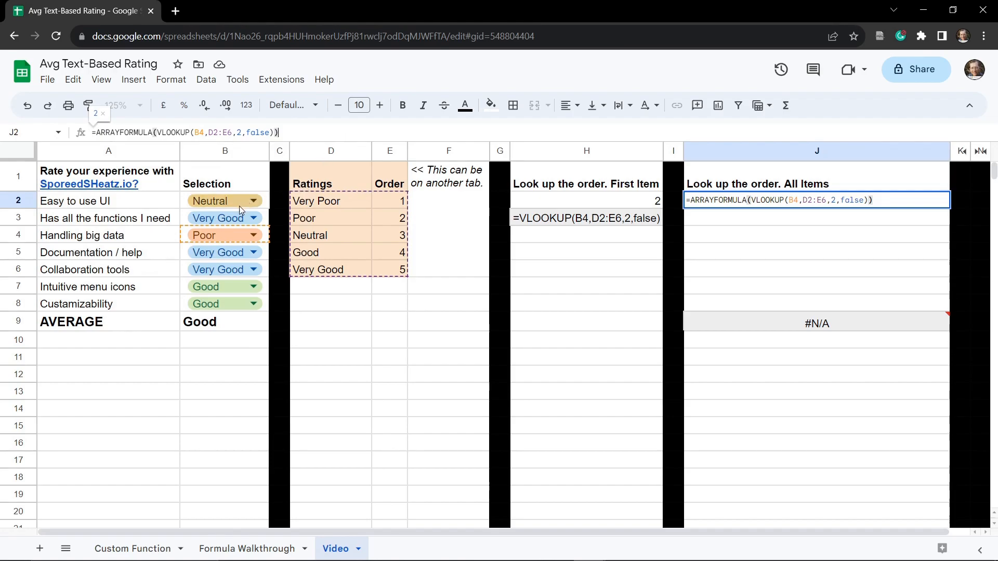
# Step: Replace the VLOOKUP search key in J2's ARRAYFORMULA with the range B2:B8 and enter the formula
pyautogui.moveTo(204, 133); pyautogui.dragTo(196, 132)
pyautogui.press('BackSpace')
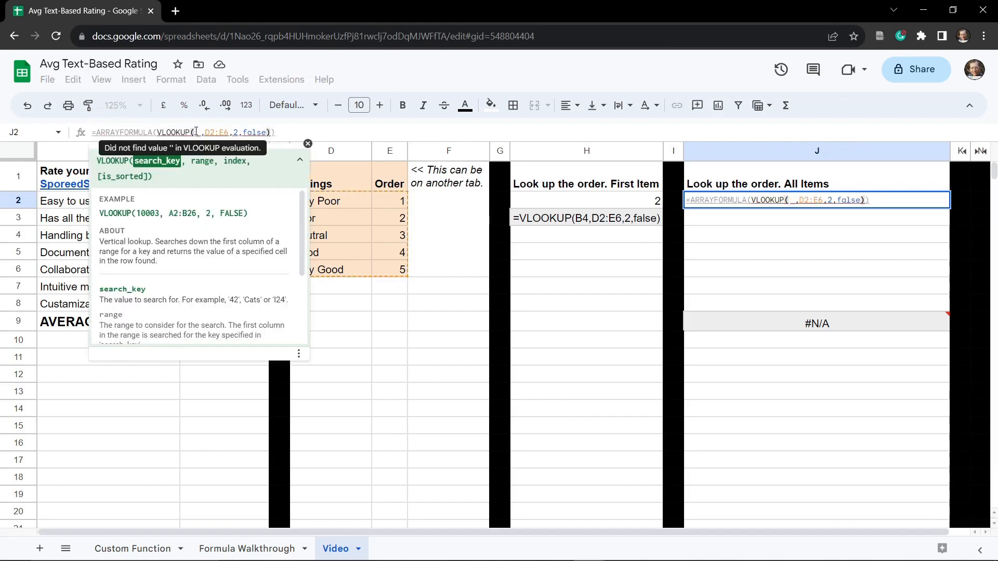
pyautogui.click(308, 143)
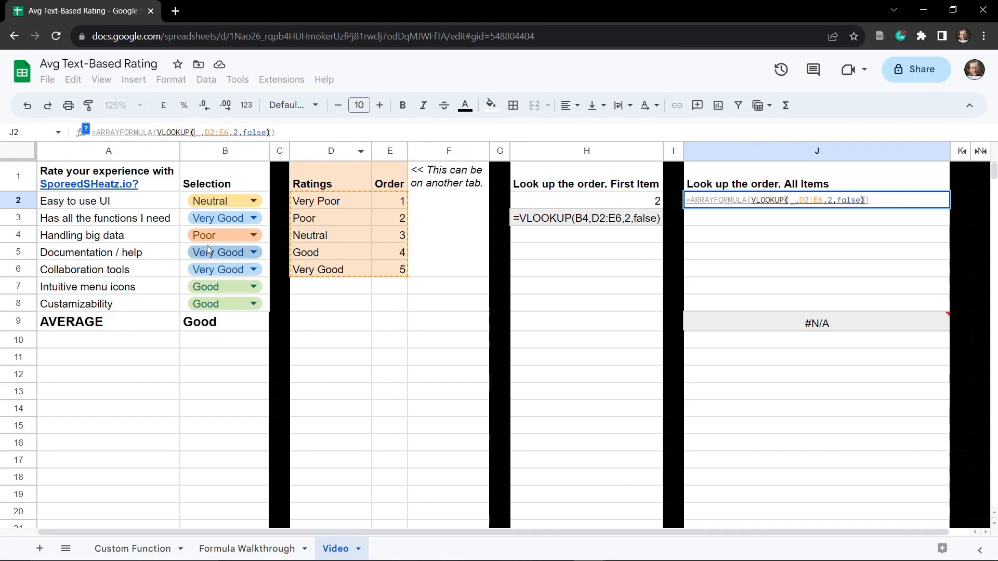
pyautogui.moveTo(266, 205); pyautogui.dragTo(263, 308)
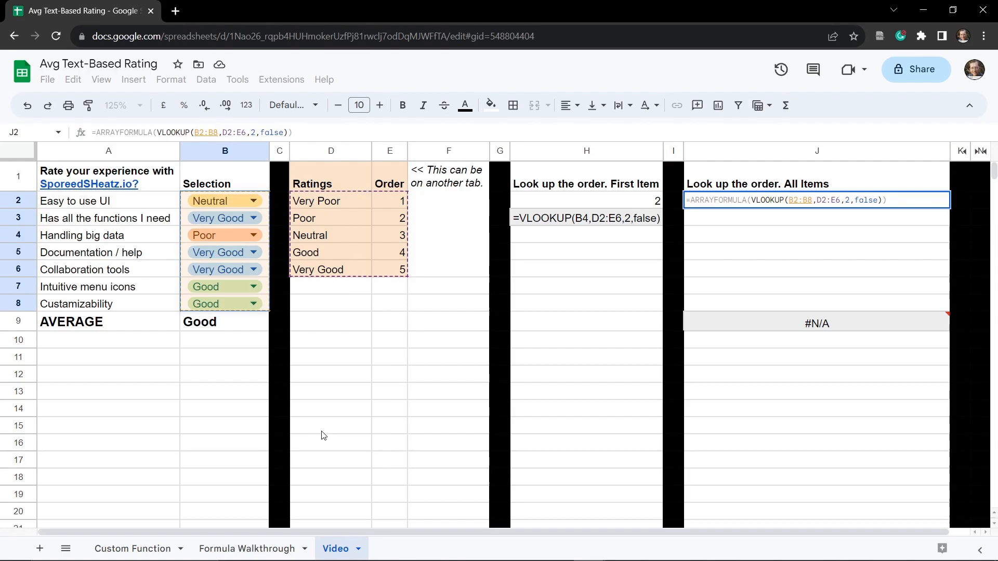
pyautogui.press('Tab')
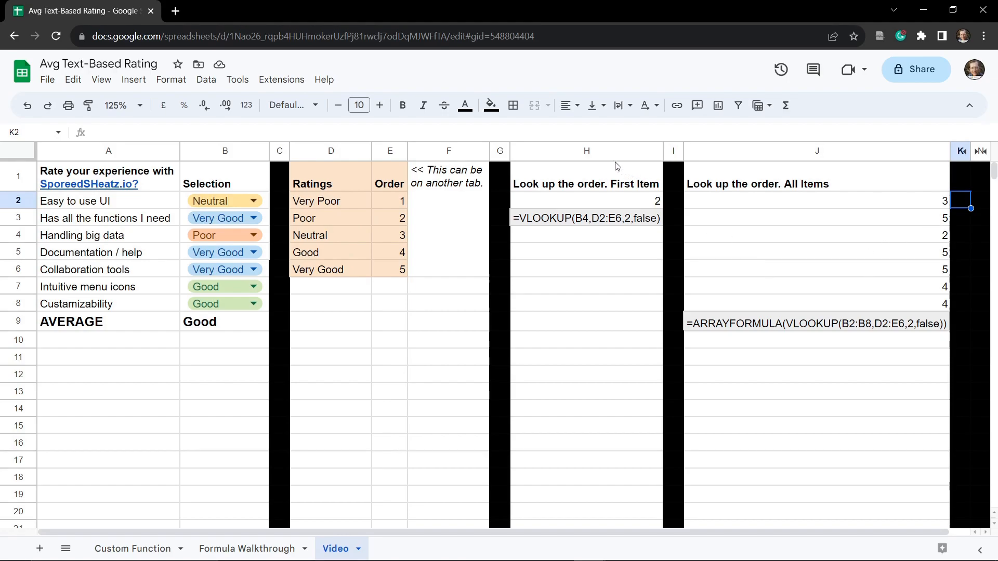
# Step: Hide column H and unhide columns L and M for getting the average order position
pyautogui.click(568, 147)
pyautogui.rightClick(569, 147)
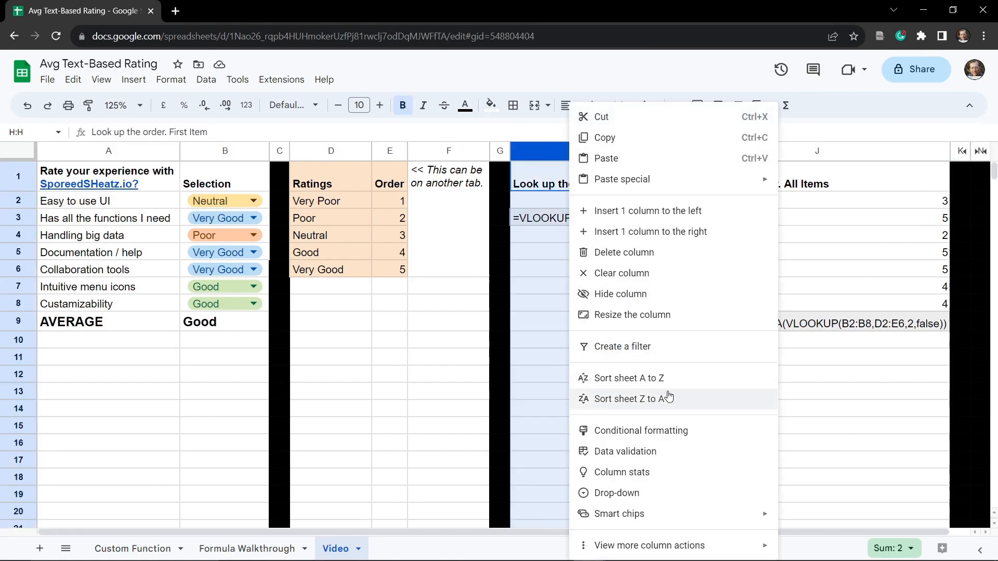
pyautogui.click(663, 297)
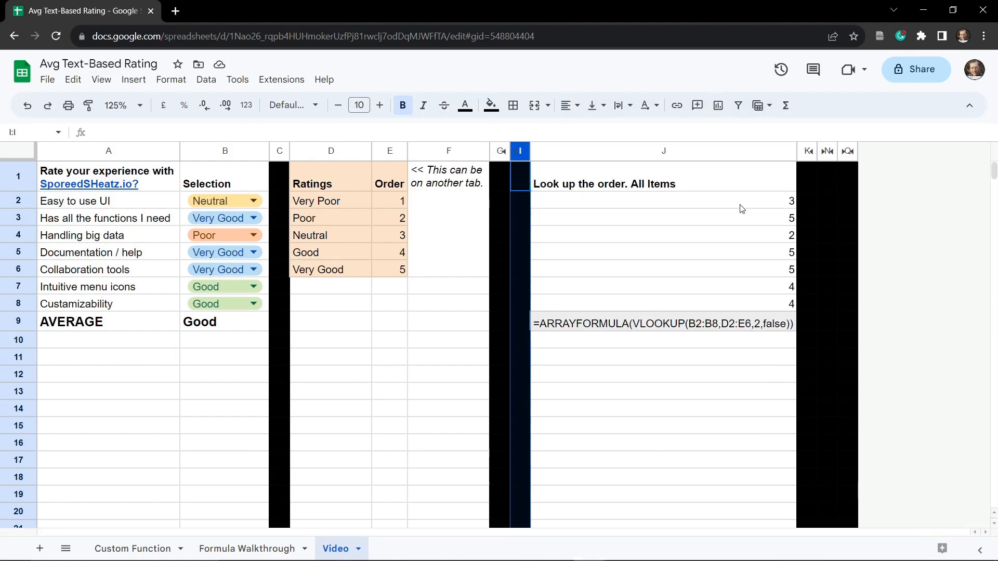
pyautogui.click(827, 151)
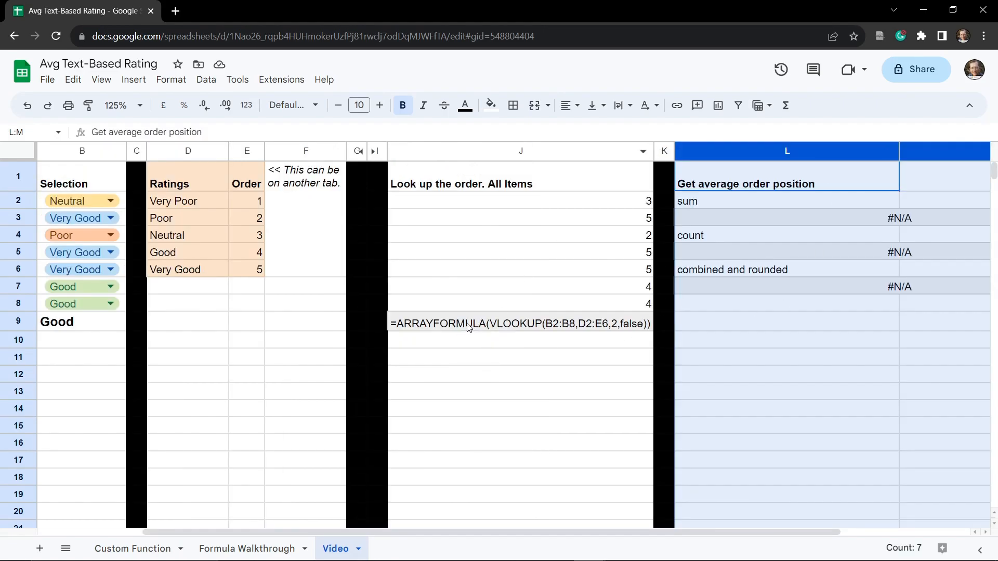
# Step: Narrow column J to fit its heading and set the text wrapping of J9 to clip
pyautogui.moveTo(653, 151); pyautogui.dragTo(550, 151)
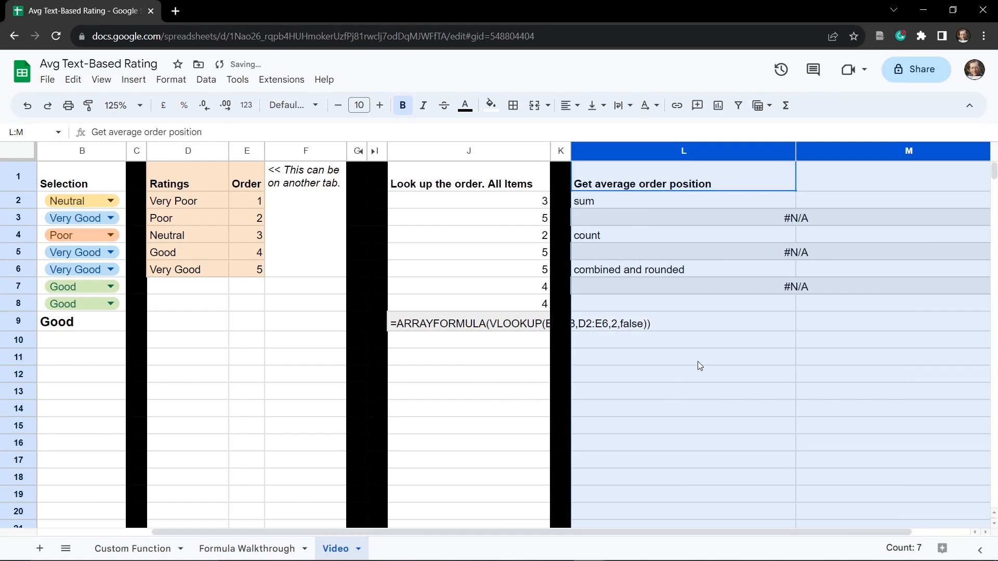
pyautogui.click(474, 324)
pyautogui.click(630, 110)
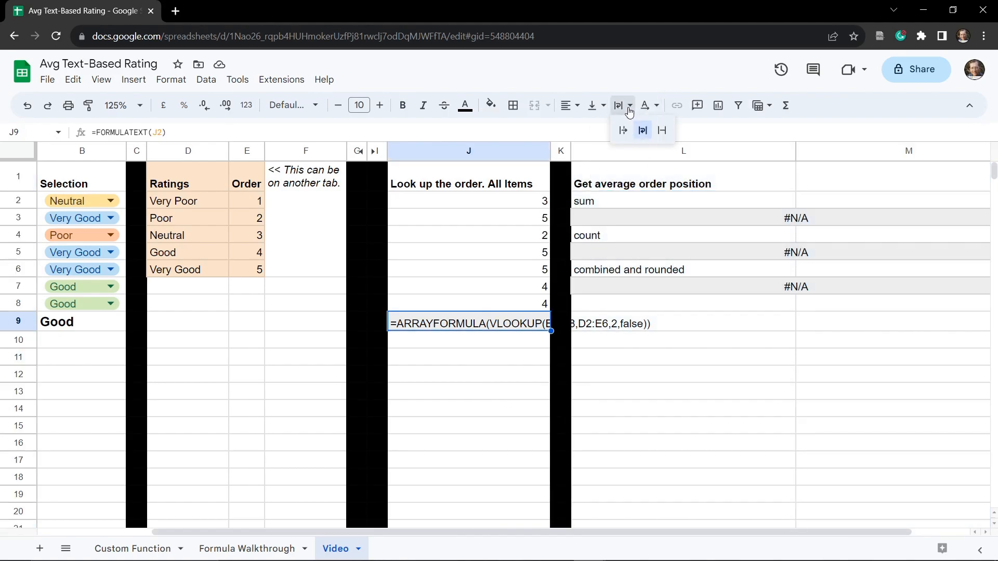
pyautogui.click(665, 134)
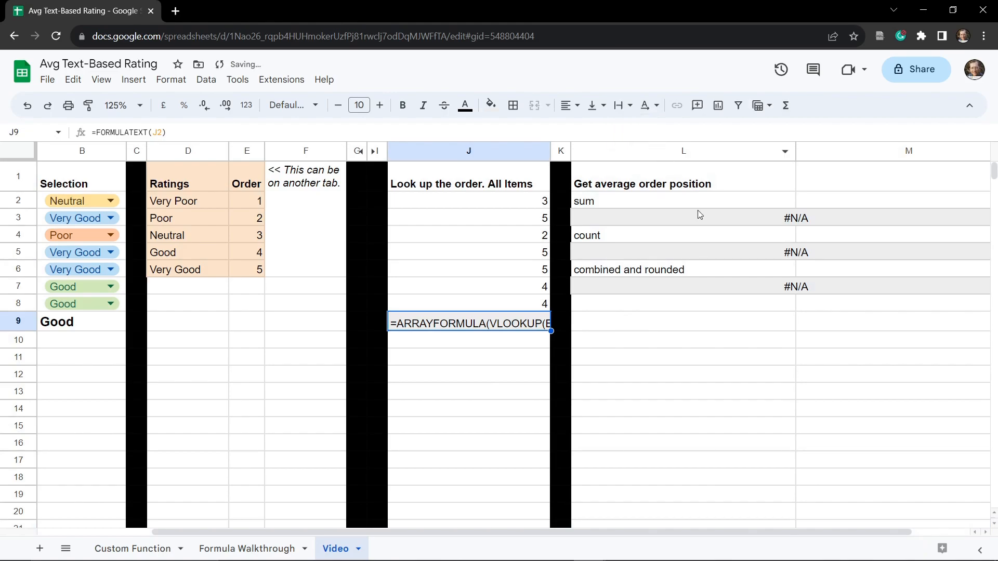
pyautogui.click(684, 325)
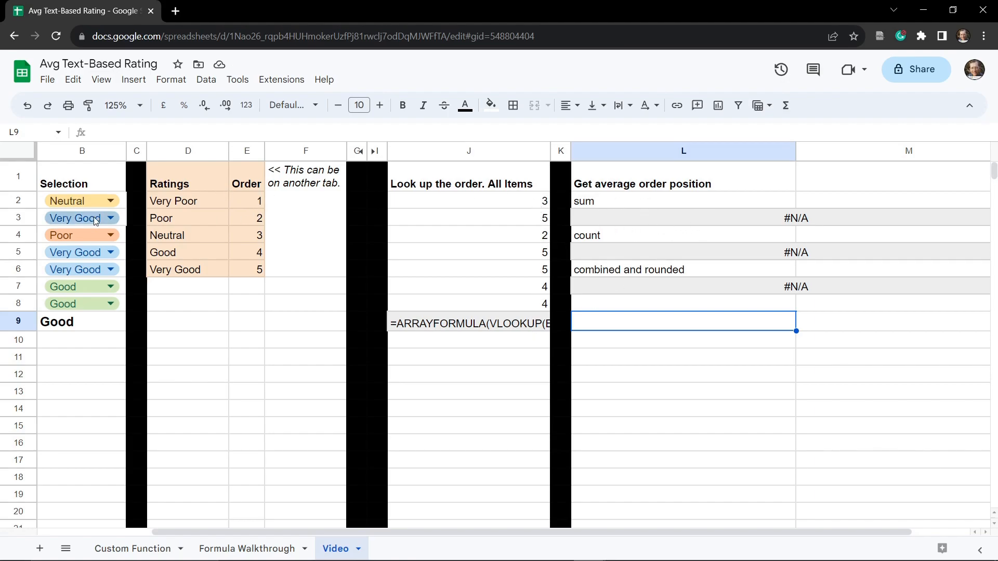
# Step: Copy the ARRAYFORMULA expression from J2 without its equals sign
pyautogui.hscroll(-3, 104, 224)
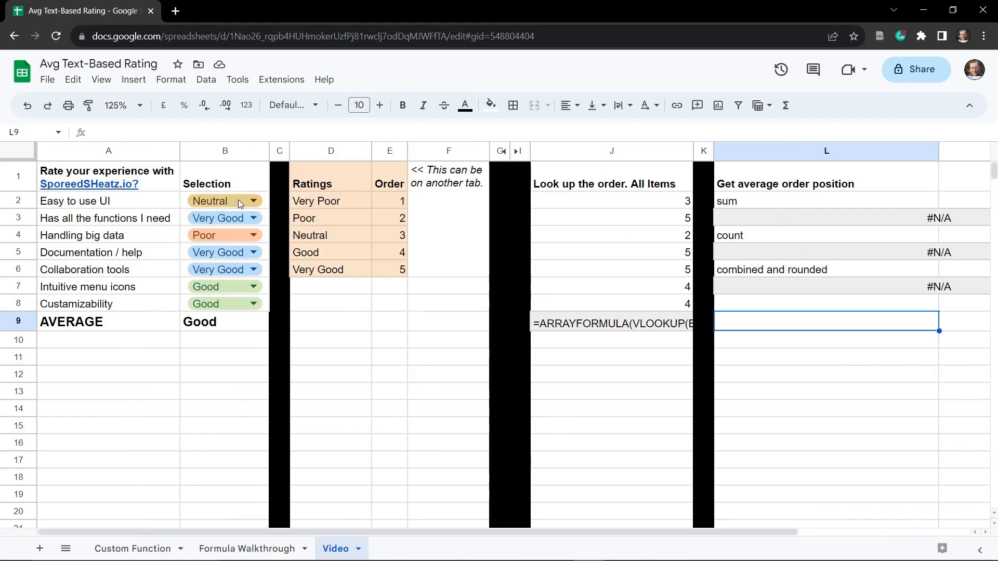
pyautogui.hscroll(5, 730, 309)
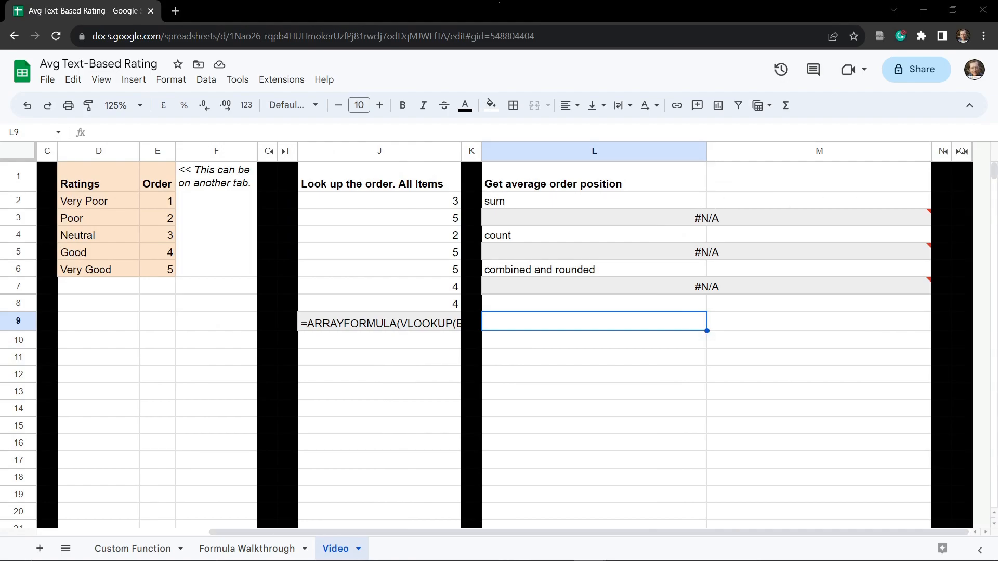
pyautogui.click(737, 200)
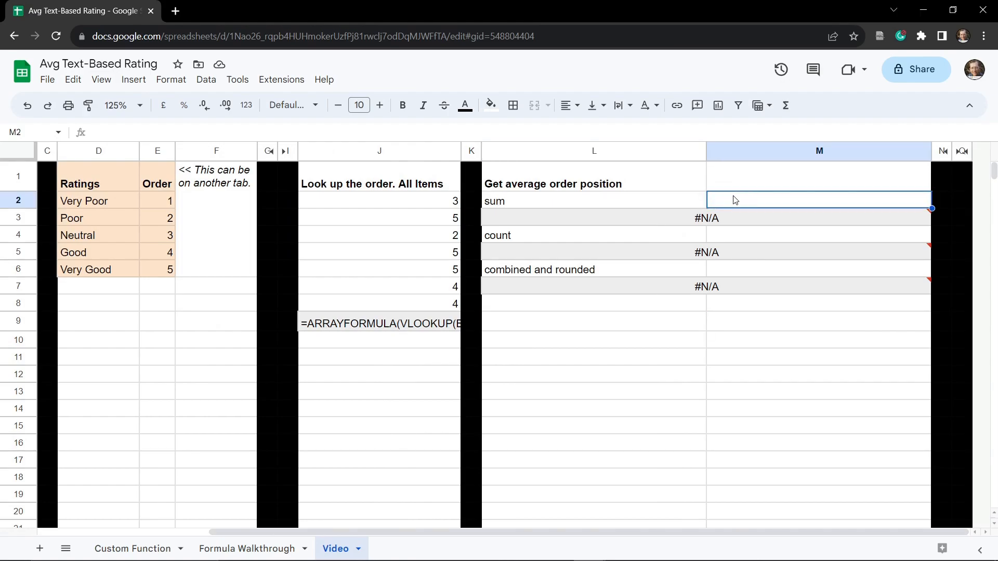
pyautogui.click(423, 201)
pyautogui.moveTo(313, 134); pyautogui.dragTo(97, 135)
pyautogui.hotkey('ctrl', 'c')
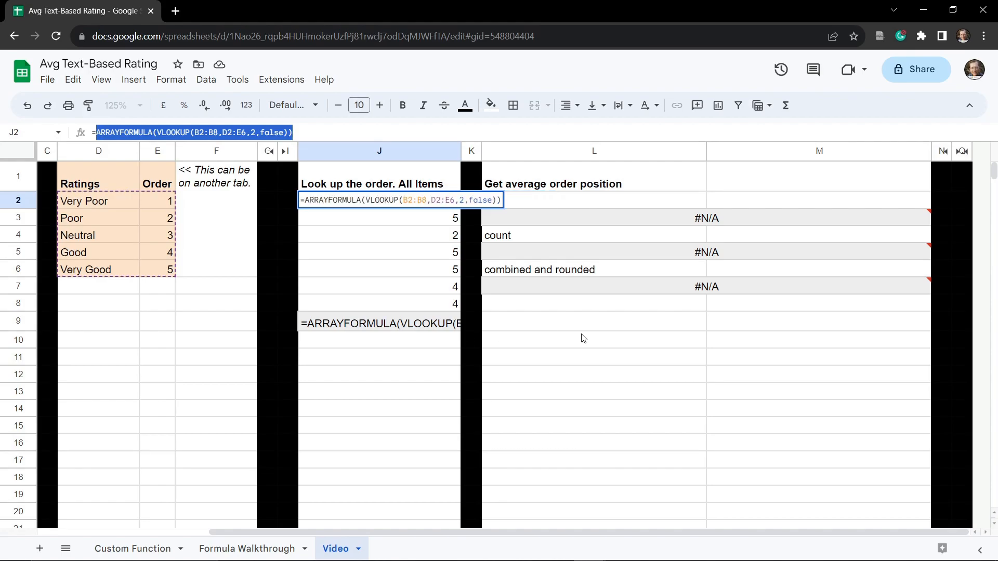
# Step: Enter =SUM(ARRAYFORMULA(VLOOKUP(B2:B8,D2:E6,2,false))) in M2, reusing the copied expression
pyautogui.click(748, 204)
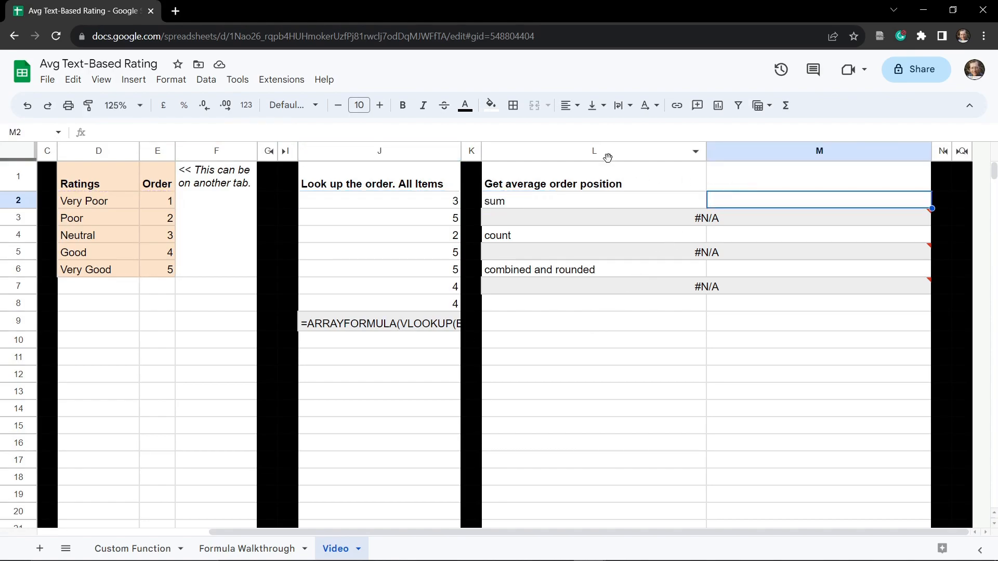
pyautogui.click(559, 131)
pyautogui.write('=')
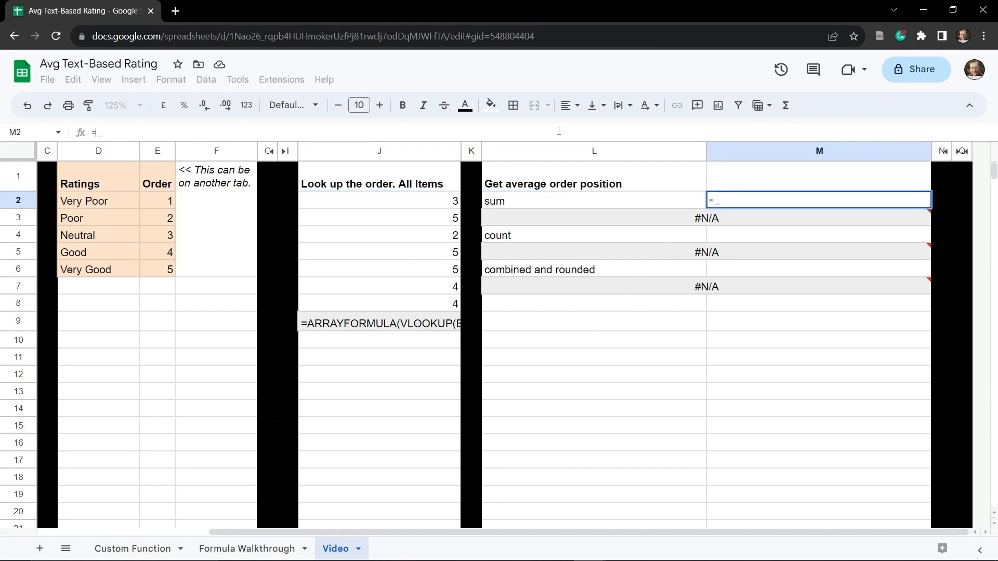
pyautogui.write('SUM')
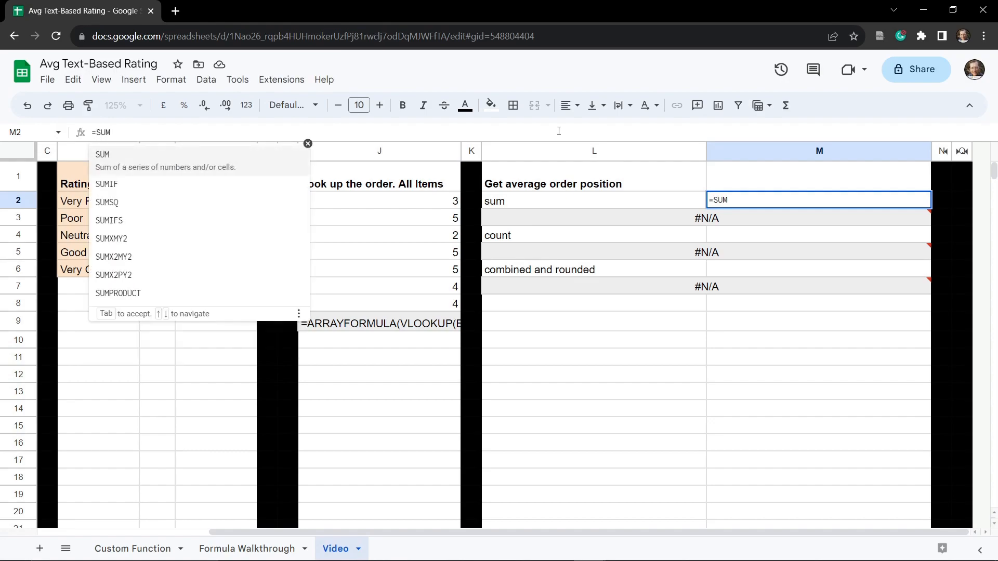
pyautogui.write('(')
pyautogui.hotkey('ctrl', 'v')
pyautogui.write(')')
pyautogui.press('Tab')
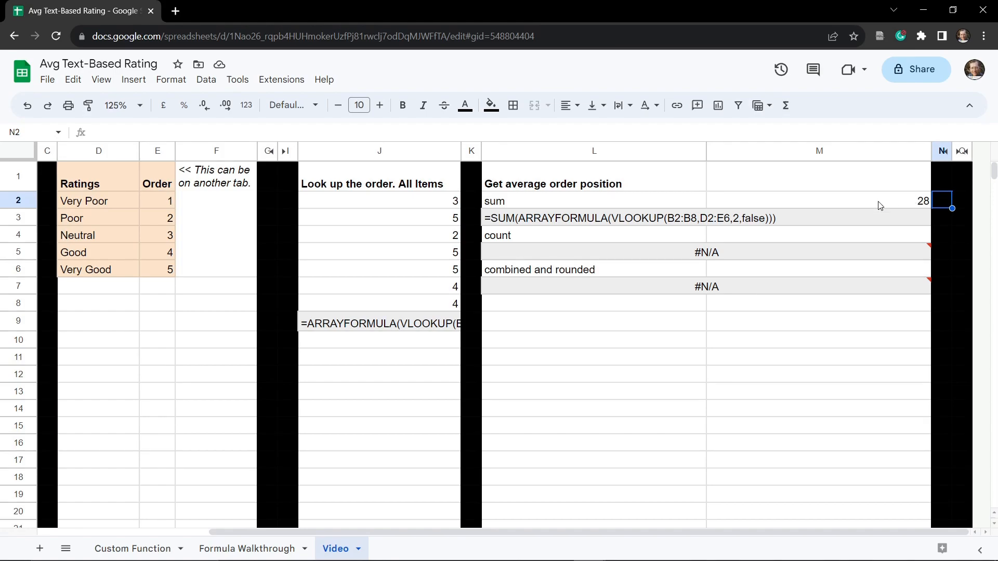
# Step: Change the label in L4 to countA
pyautogui.click(760, 240)
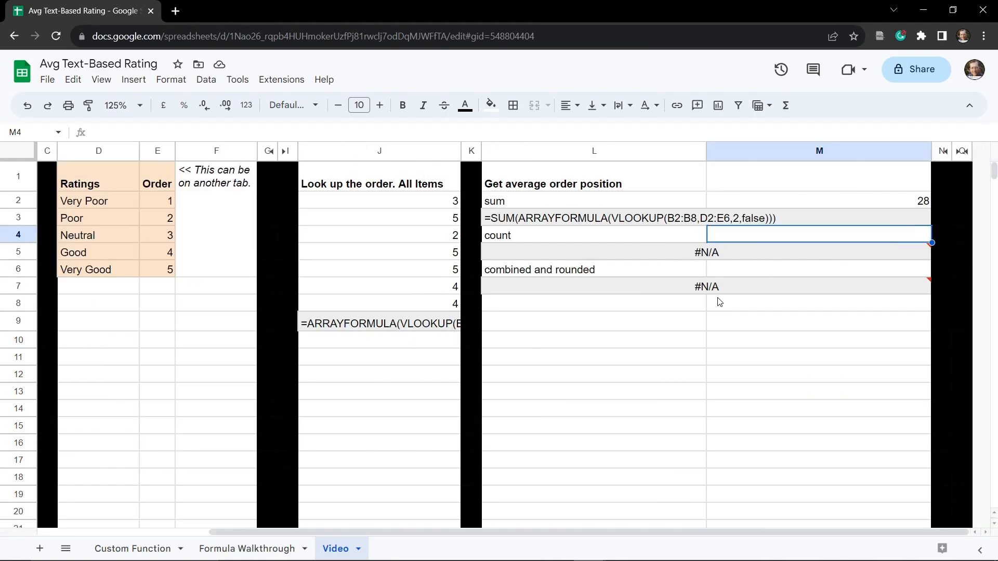
pyautogui.moveTo(695, 255)
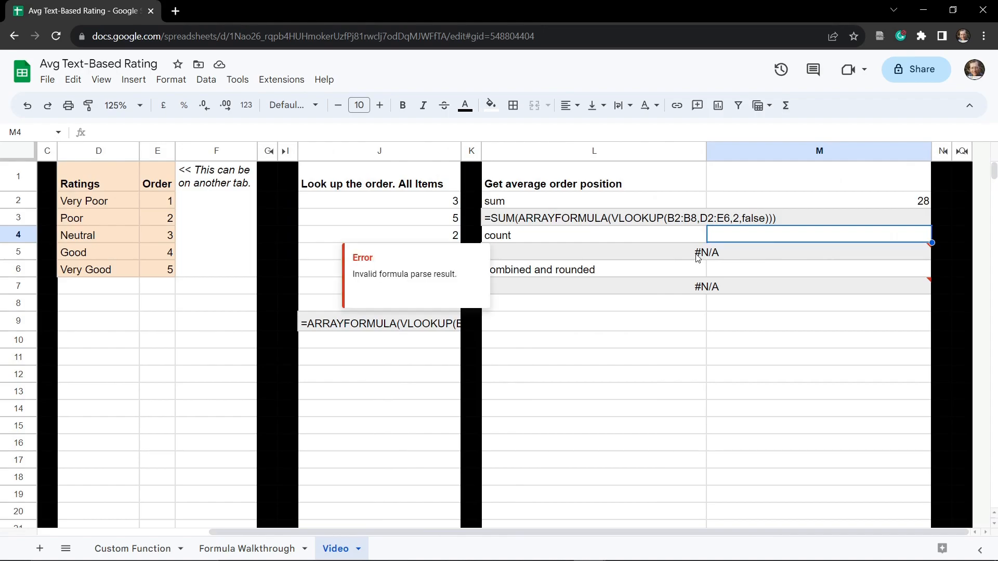
pyautogui.click(566, 237)
pyautogui.write('A')
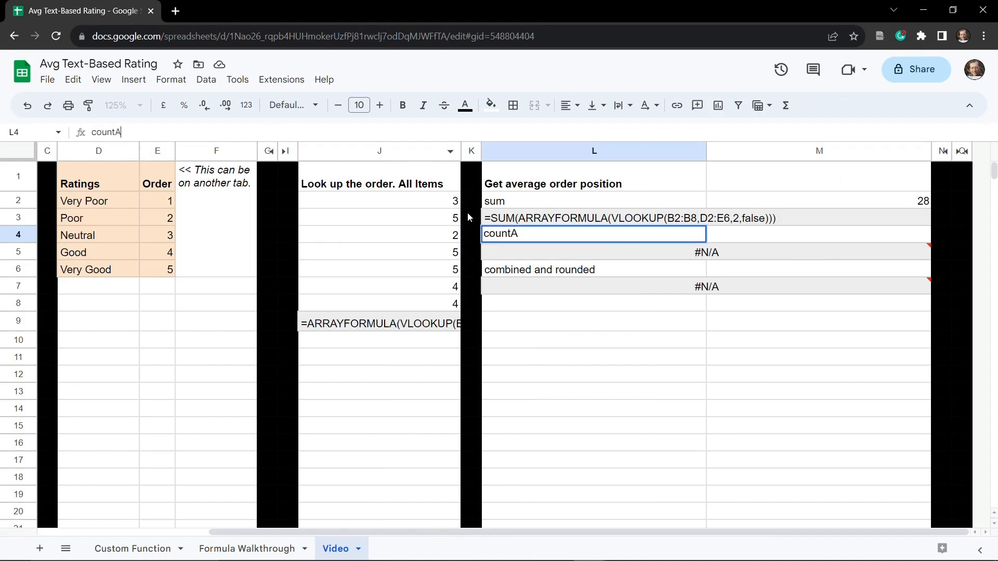
pyautogui.press('Tab')
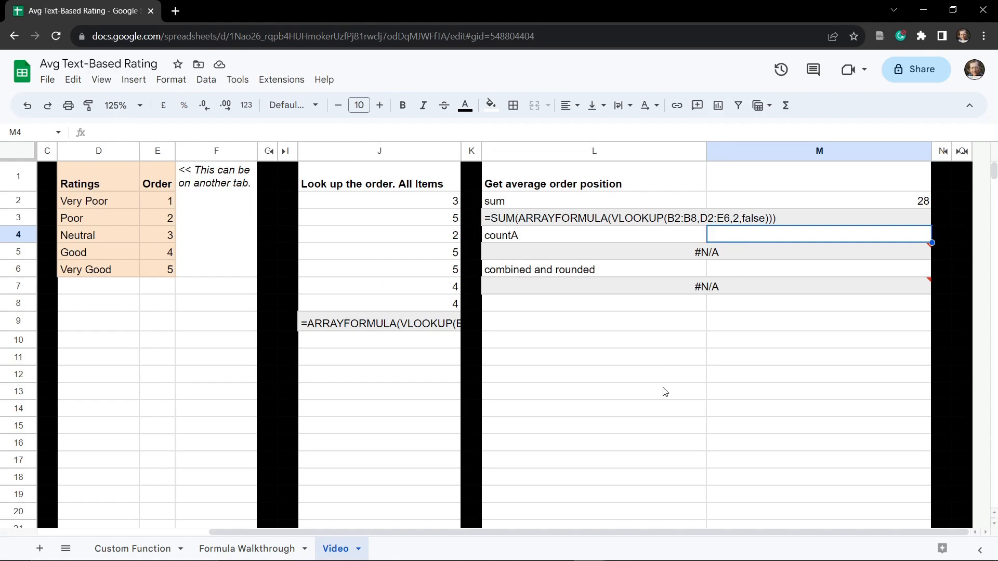
# Step: Enter =COUNTA(B2:B8) in M4 to count the selected ratings
pyautogui.write('=COUNTA(')
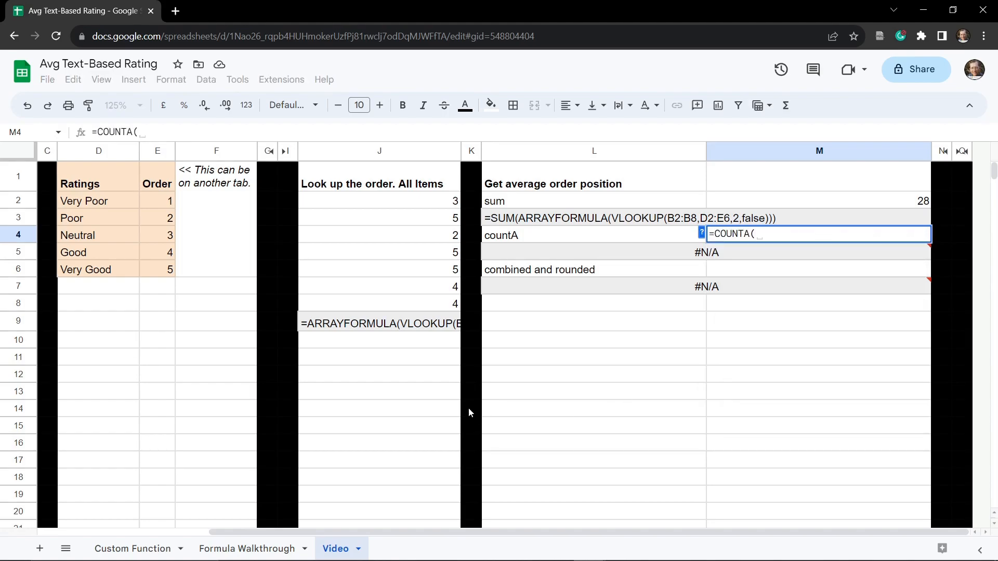
pyautogui.hscroll(-5, 429, 401)
pyautogui.moveTo(266, 202); pyautogui.dragTo(264, 304)
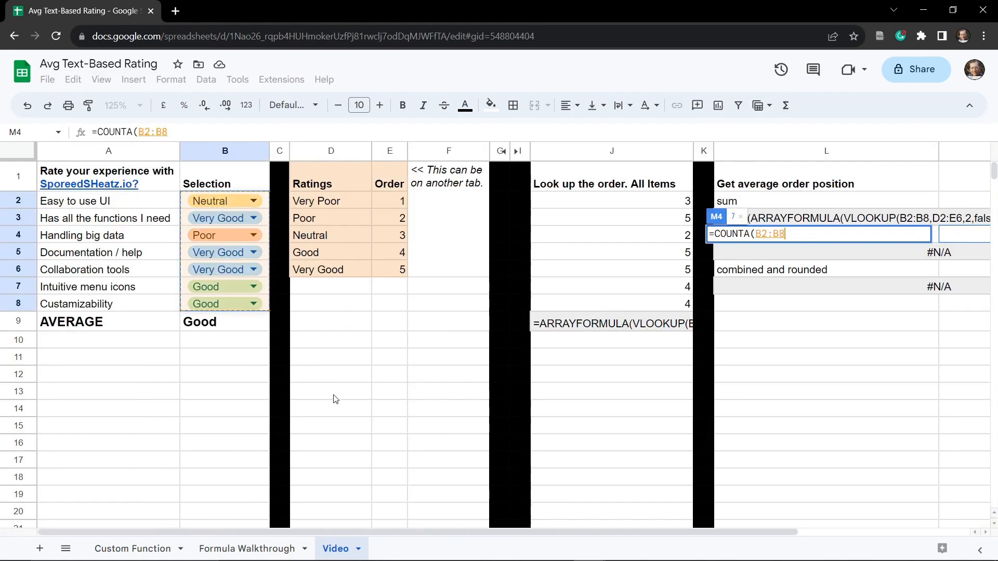
pyautogui.hscroll(5, 335, 399)
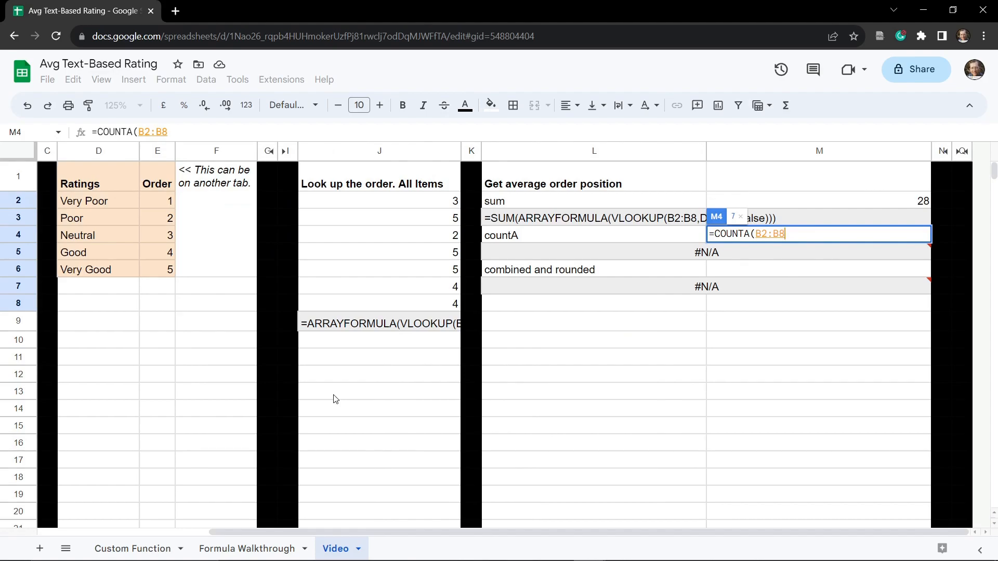
pyautogui.press('Tab')
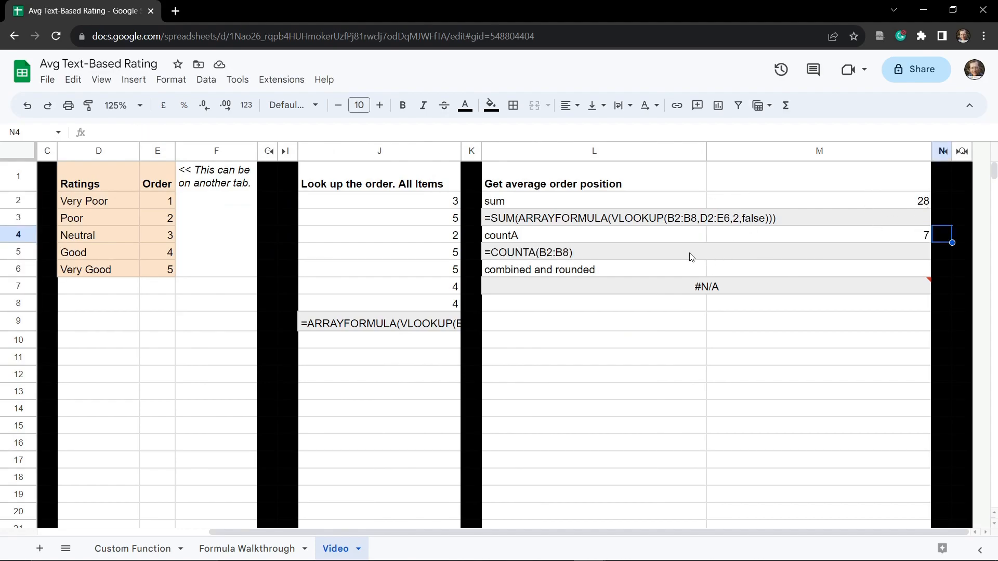
pyautogui.click(853, 269)
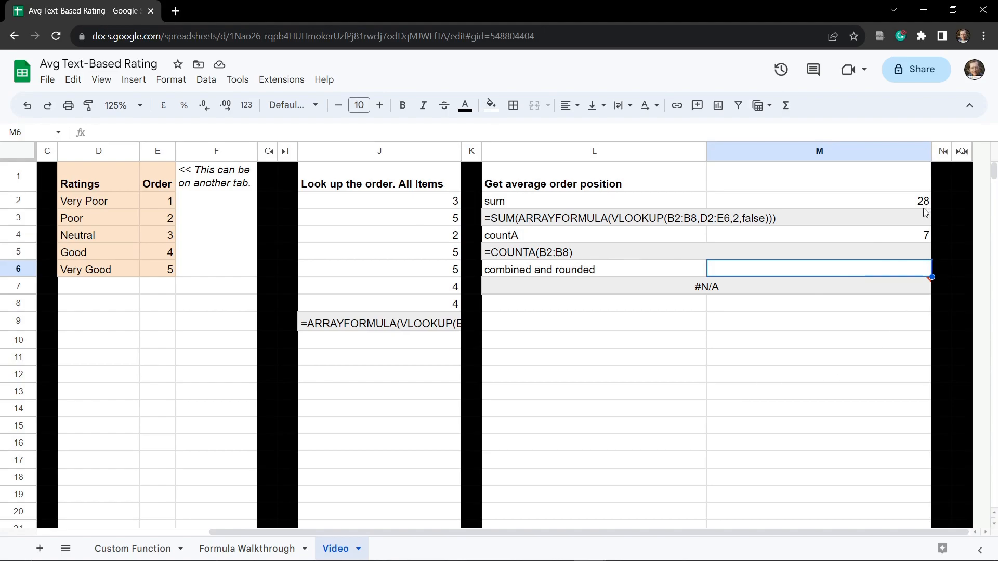
pyautogui.write('=')
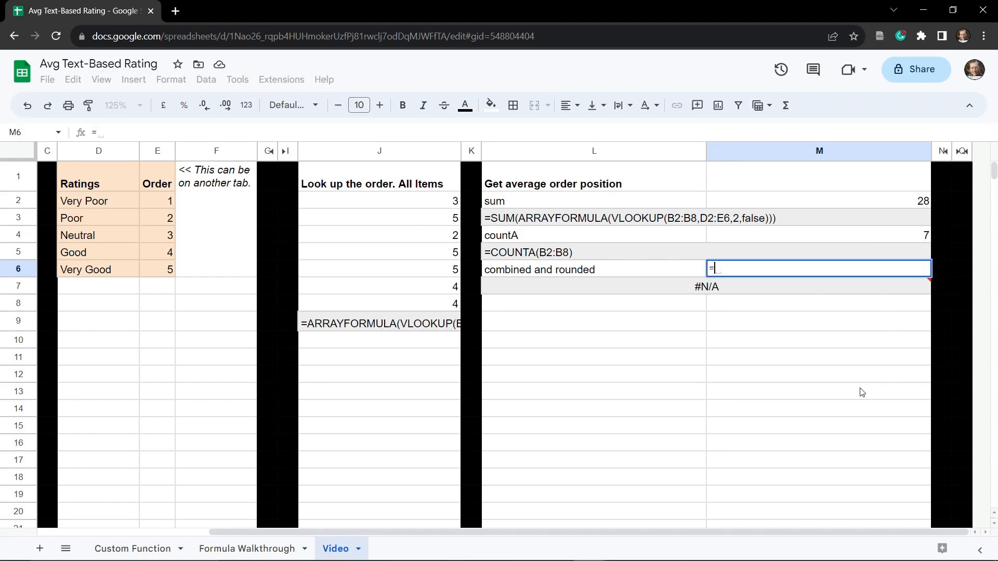
pyautogui.click(899, 201)
pyautogui.write('/')
pyautogui.click(906, 240)
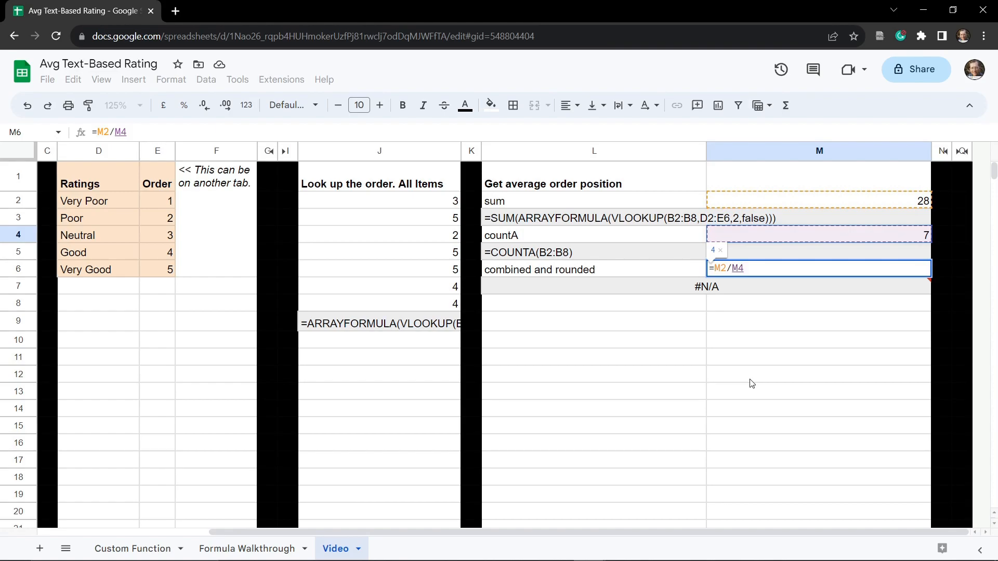
pyautogui.press('Escape')
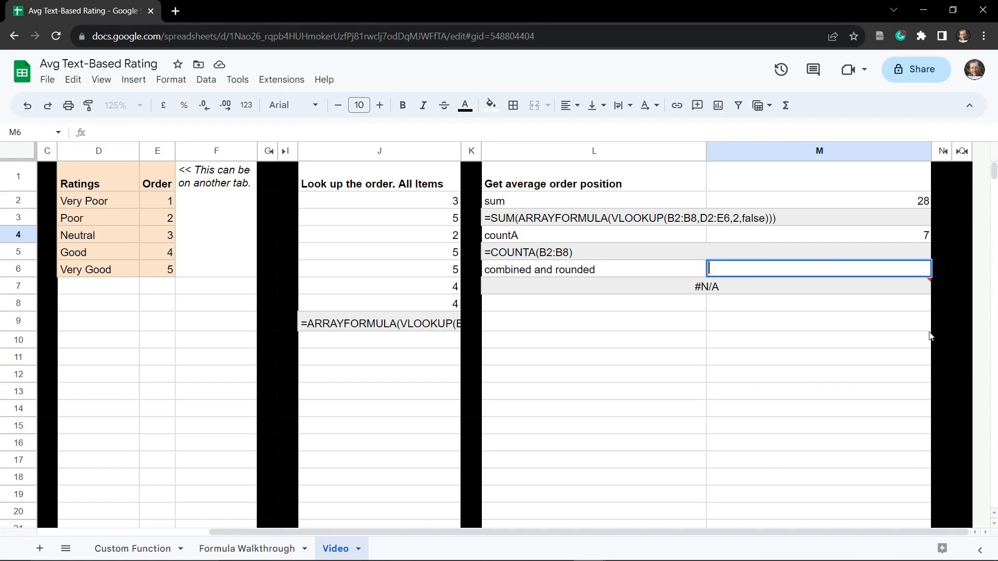
# Step: Copy the entire SUM formula from M2, including its equals sign
pyautogui.click(847, 200)
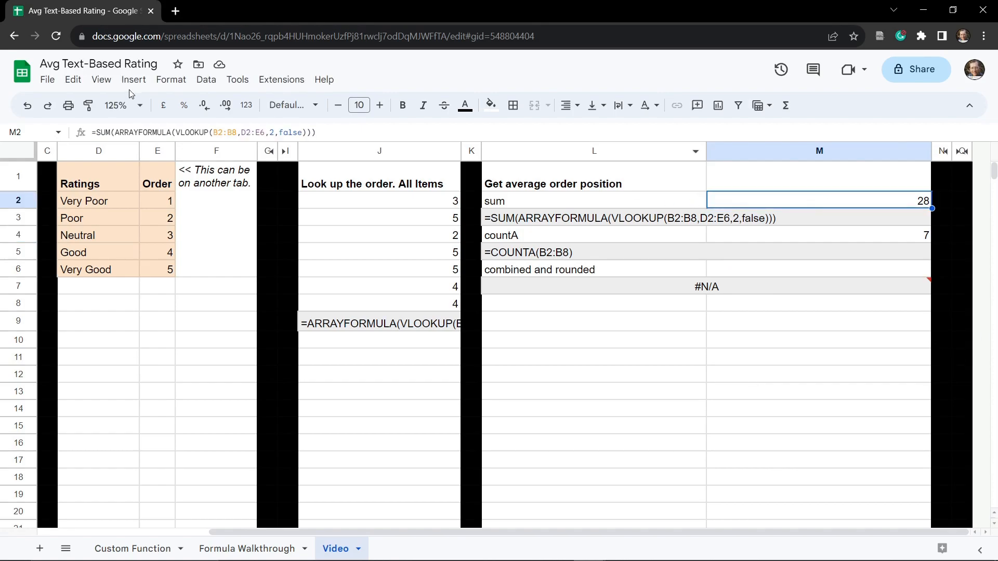
pyautogui.moveTo(318, 132); pyautogui.dragTo(90, 131)
pyautogui.hotkey('ctrl', 'c')
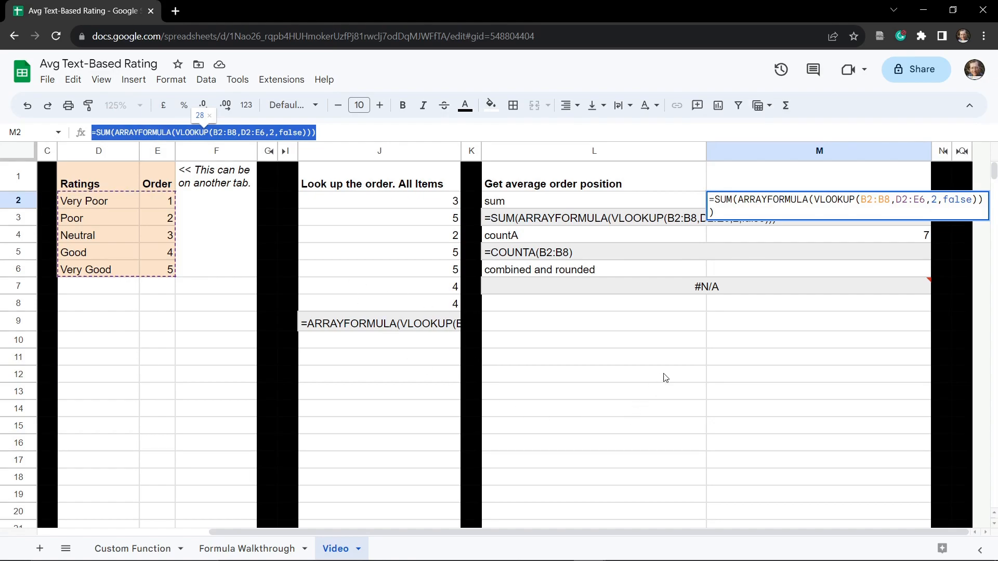
# Step: Enter =SUM(ARRAYFORMULA(VLOOKUP(B2:B8,D2:E6,2,false)))/COUNTA(B2:B8) in M6, reusing the copied SUM formula
pyautogui.click(733, 270)
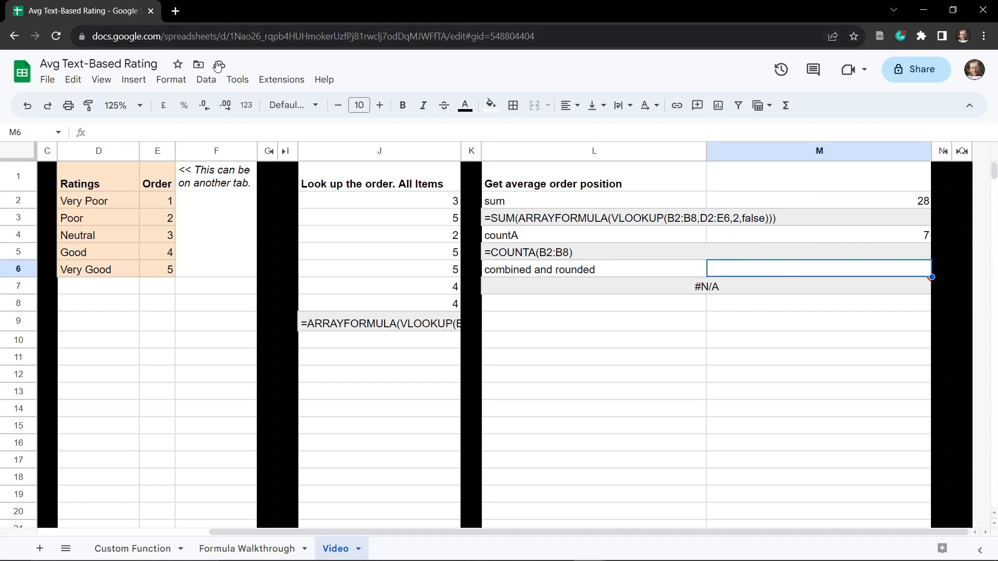
pyautogui.press('Return')
pyautogui.hotkey('ctrl', 'v')
pyautogui.write('/')
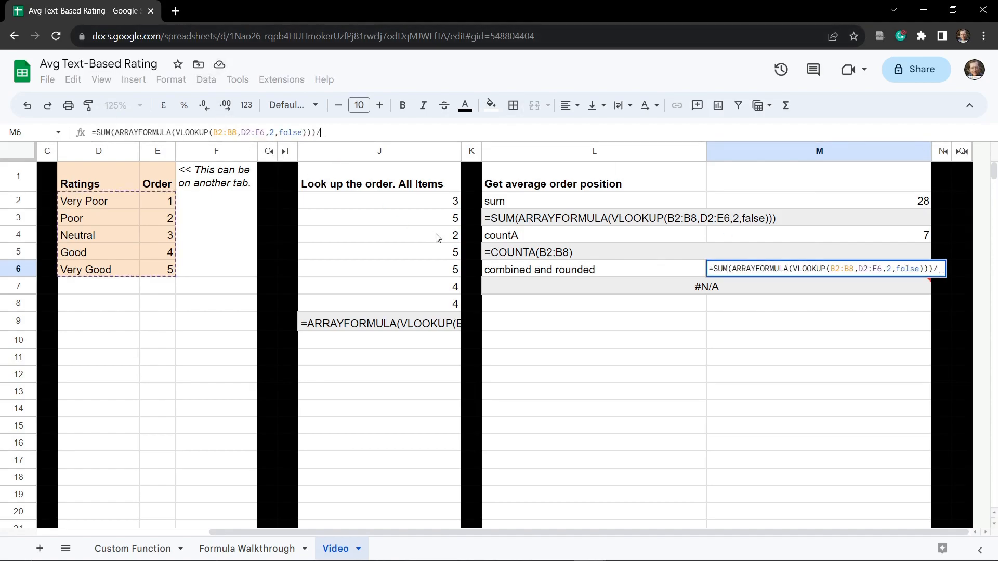
pyautogui.write('COUNT')
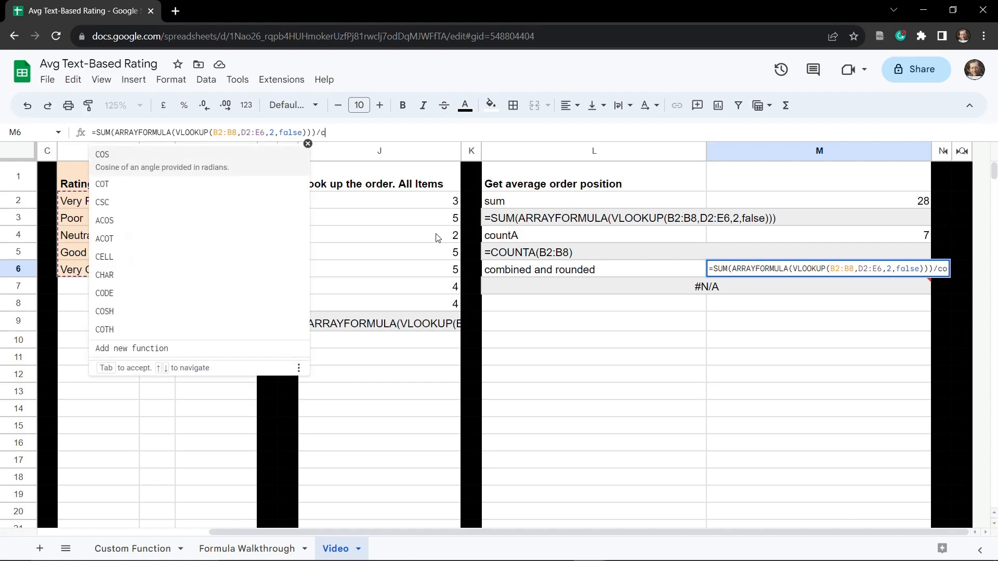
pyautogui.write('A(')
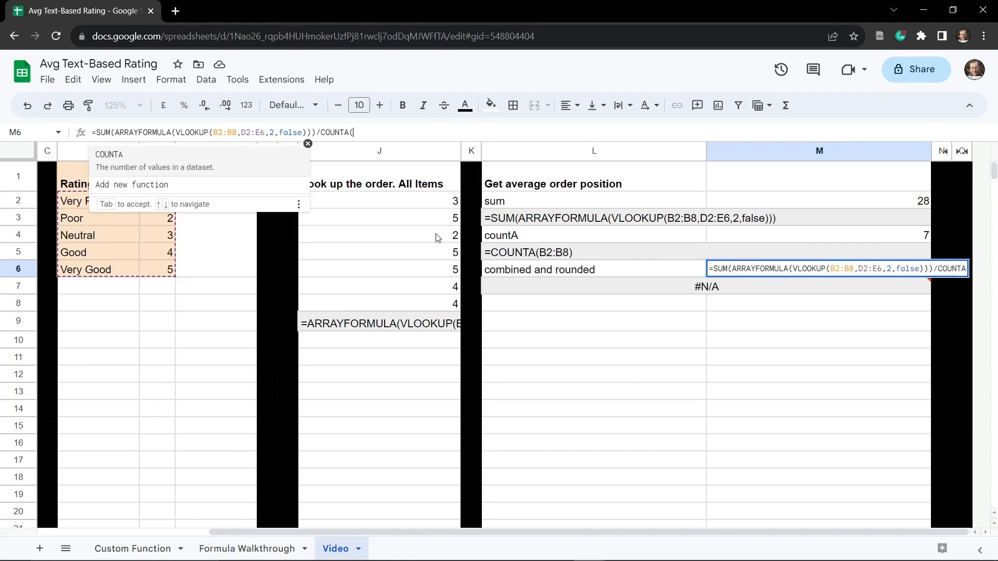
pyautogui.hscroll(-3, 196, 296)
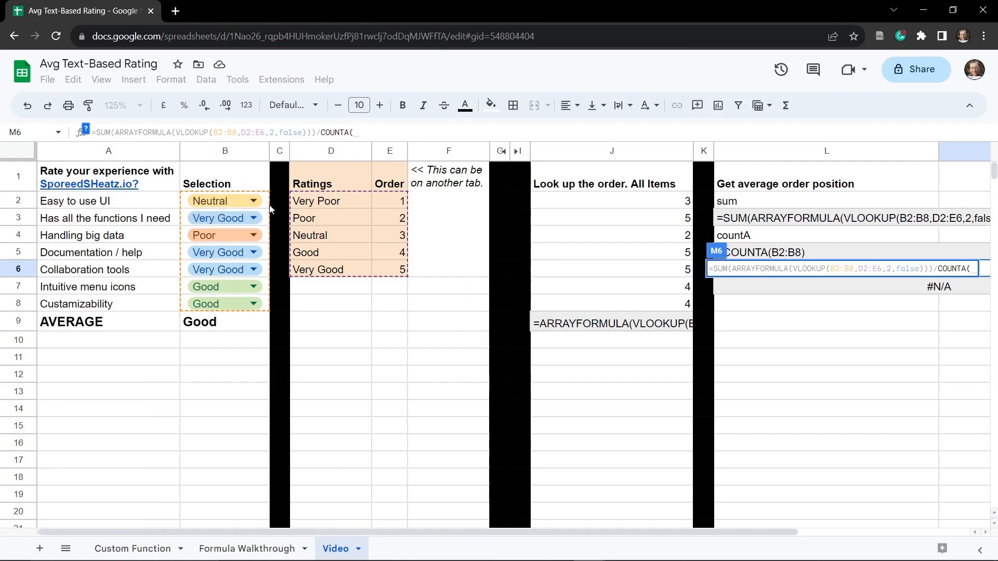
pyautogui.moveTo(266, 203); pyautogui.dragTo(262, 307)
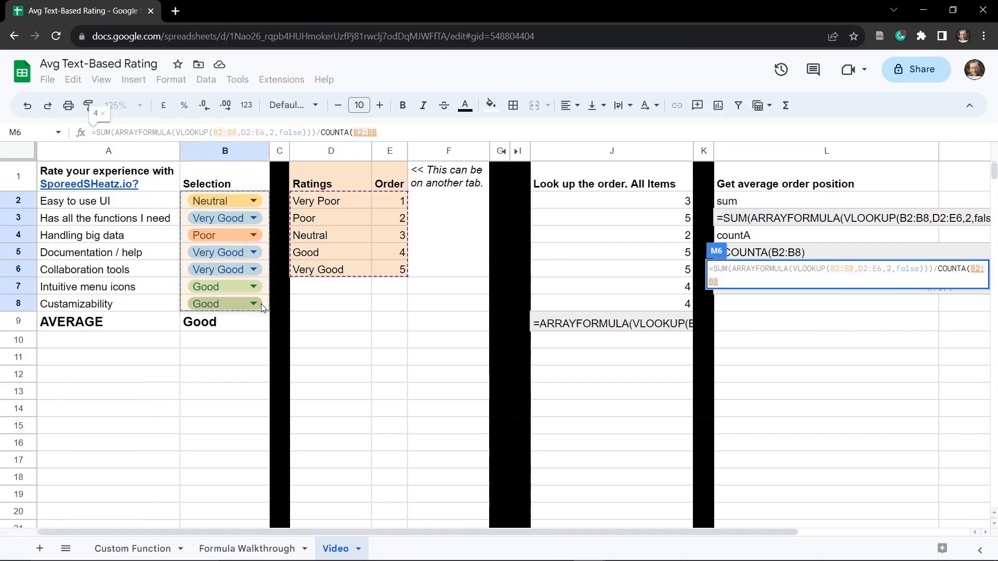
pyautogui.write(')')
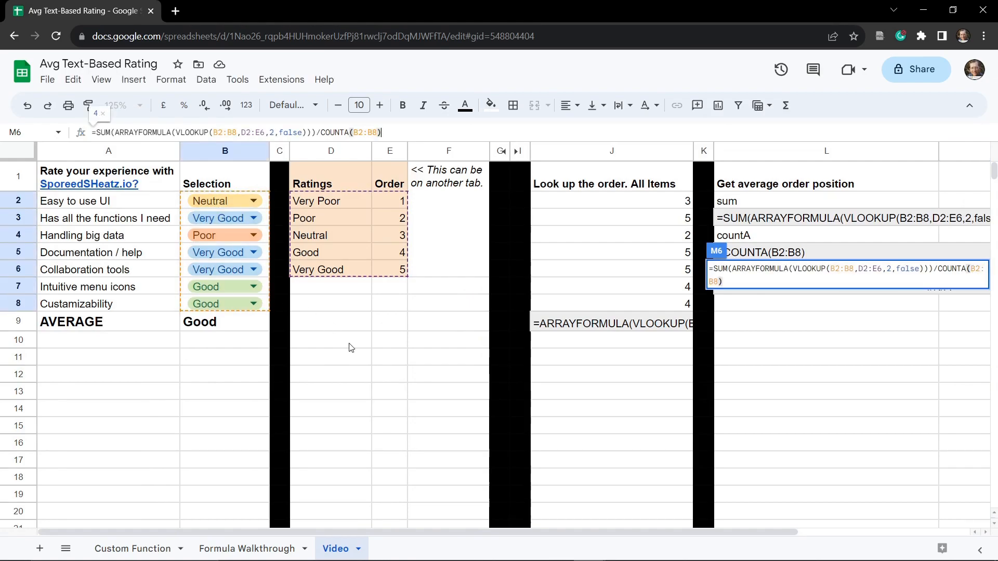
pyautogui.hscroll(3, 519, 364)
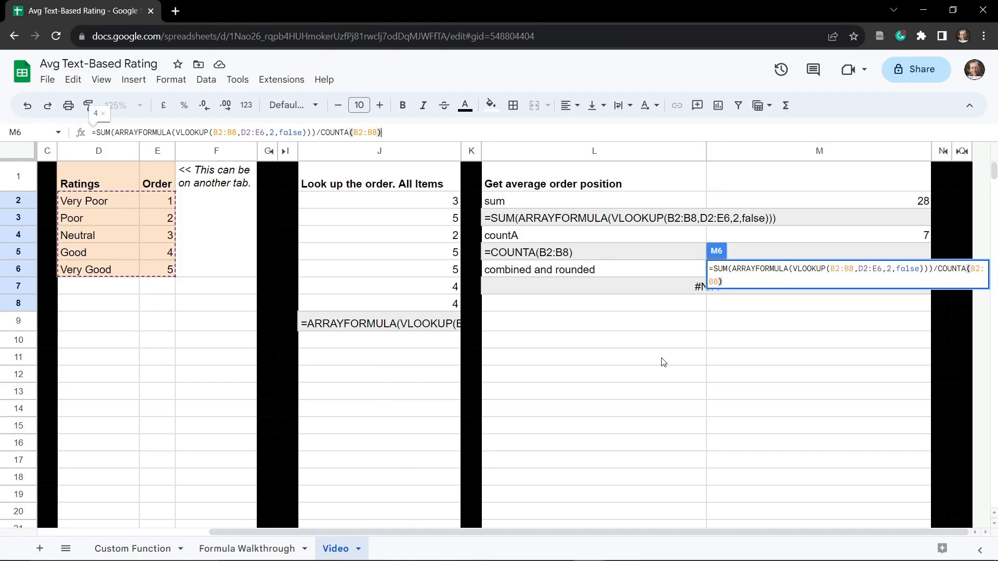
pyautogui.press('Tab')
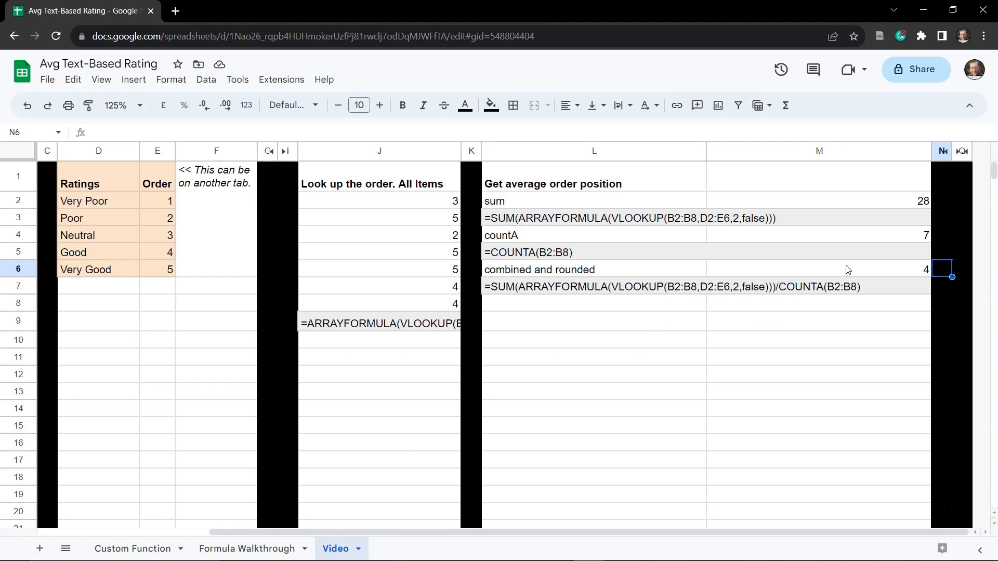
# Step: Change the Documentation / help rating in B5 to Neutral and check its effect on the average in M6
pyautogui.click(918, 272)
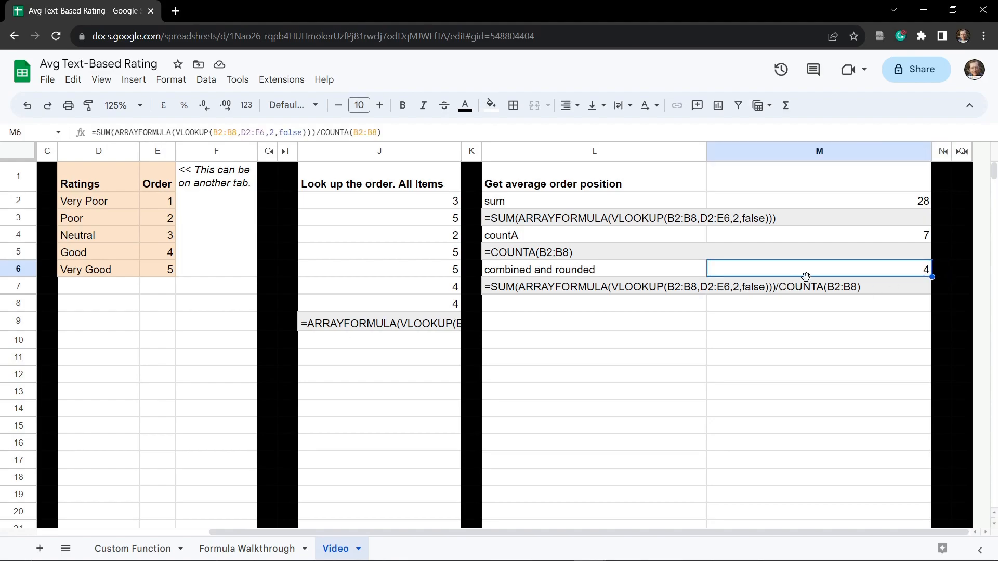
pyautogui.hscroll(-4, 771, 287)
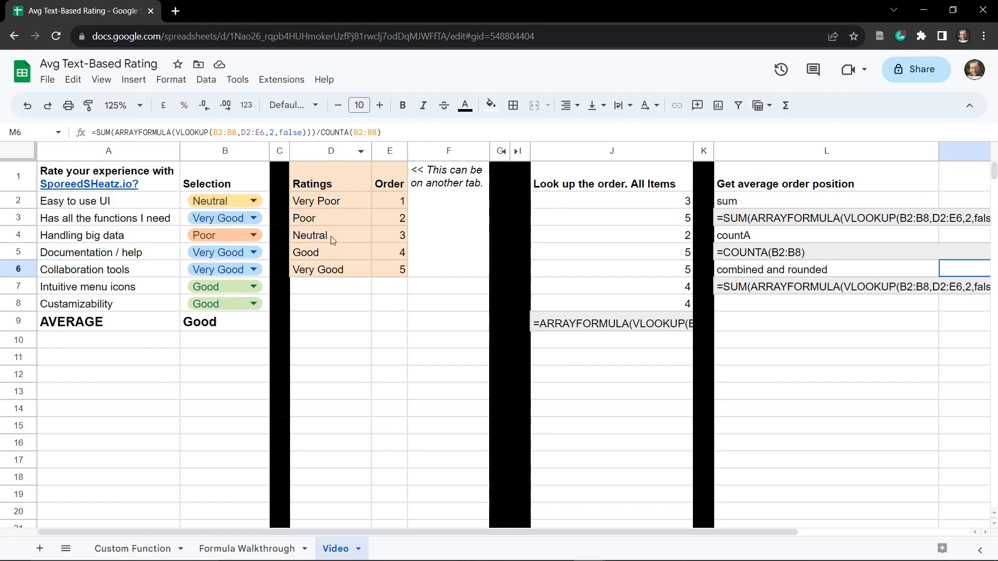
pyautogui.hscroll(4, 405, 265)
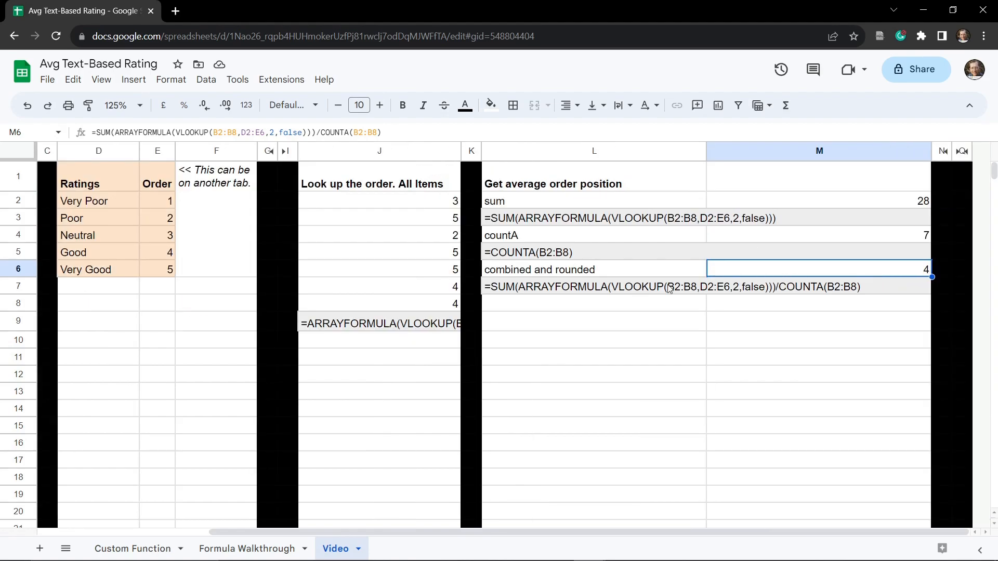
pyautogui.hscroll(-4, 598, 300)
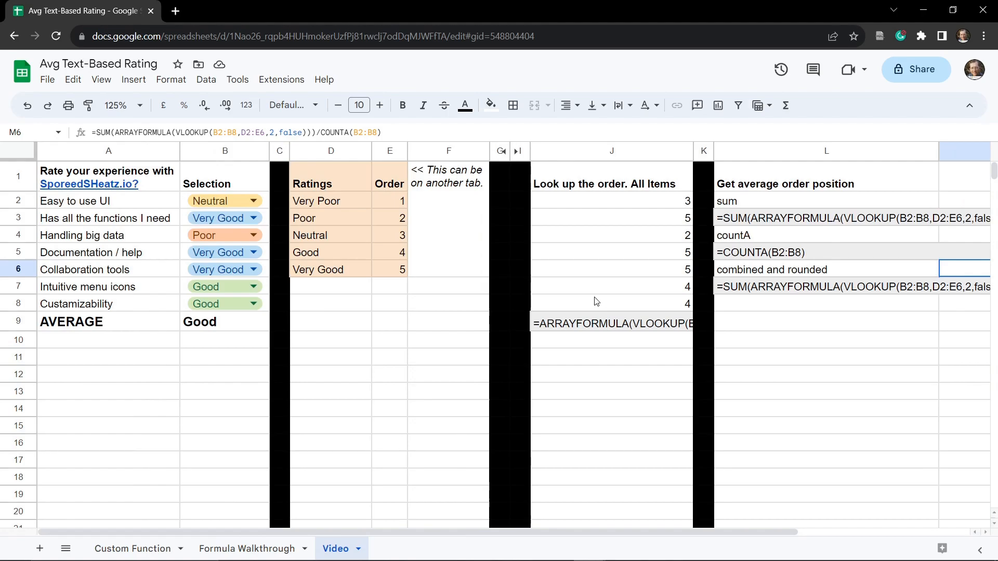
pyautogui.click(255, 253)
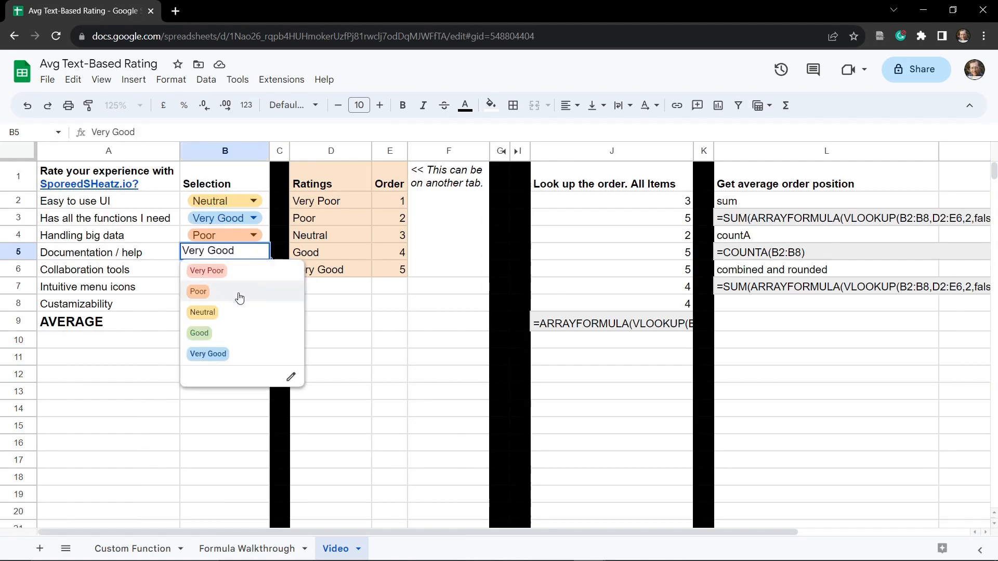
pyautogui.click(235, 313)
pyautogui.hscroll(4, 332, 308)
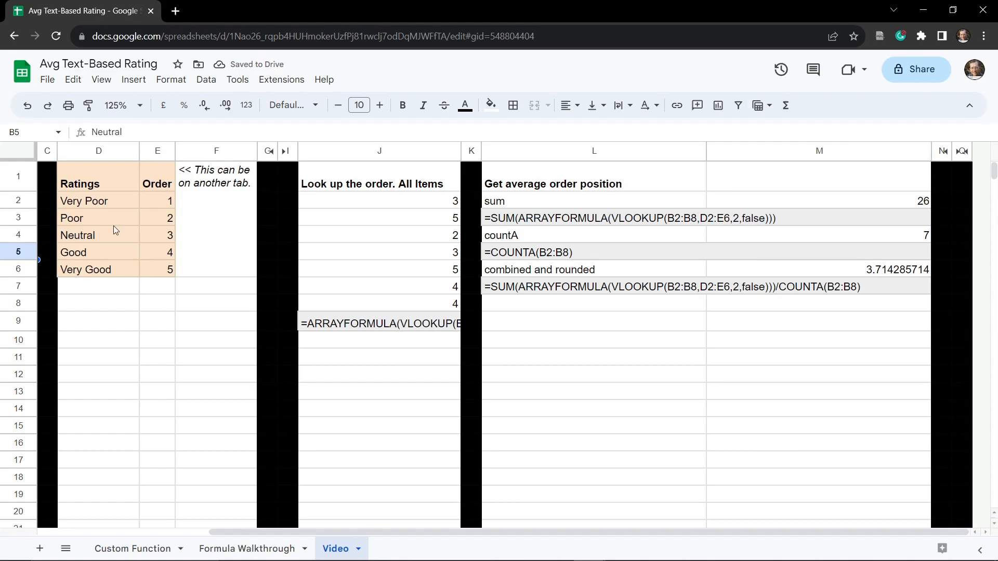
pyautogui.hscroll(-4, 93, 218)
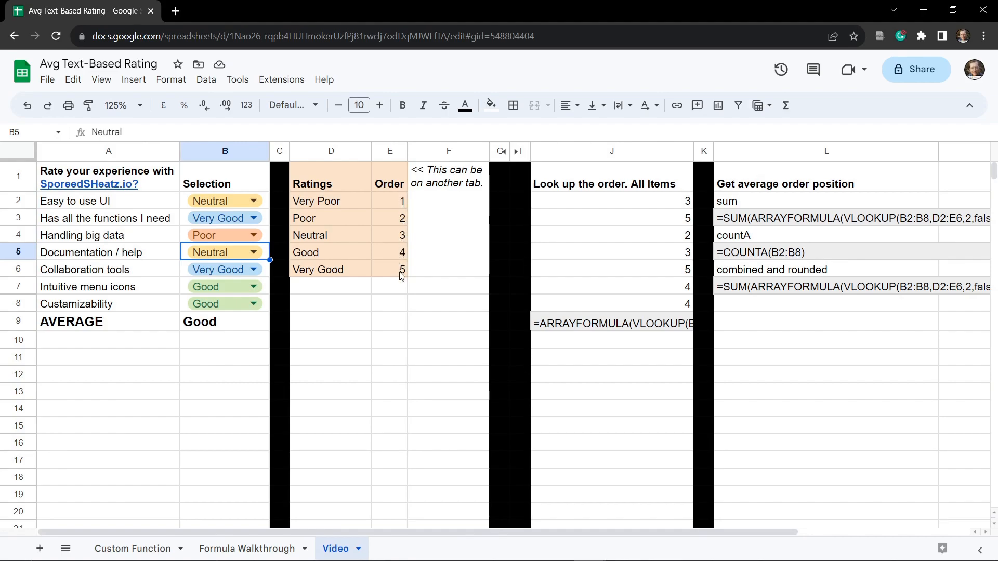
pyautogui.hscroll(4, 401, 275)
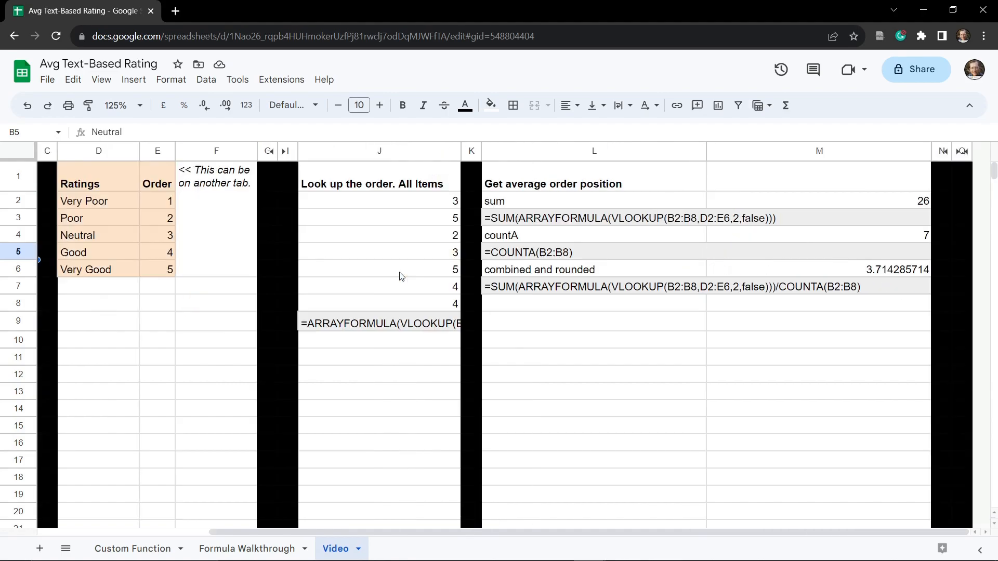
# Step: Wrap the whole average formula in M6 in ROUND( )
pyautogui.click(890, 275)
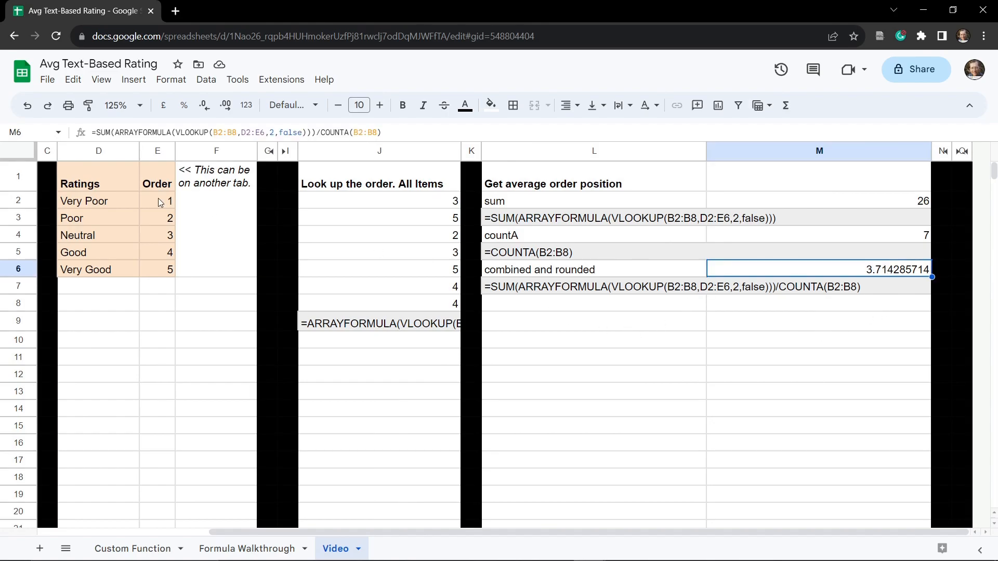
pyautogui.click(97, 133)
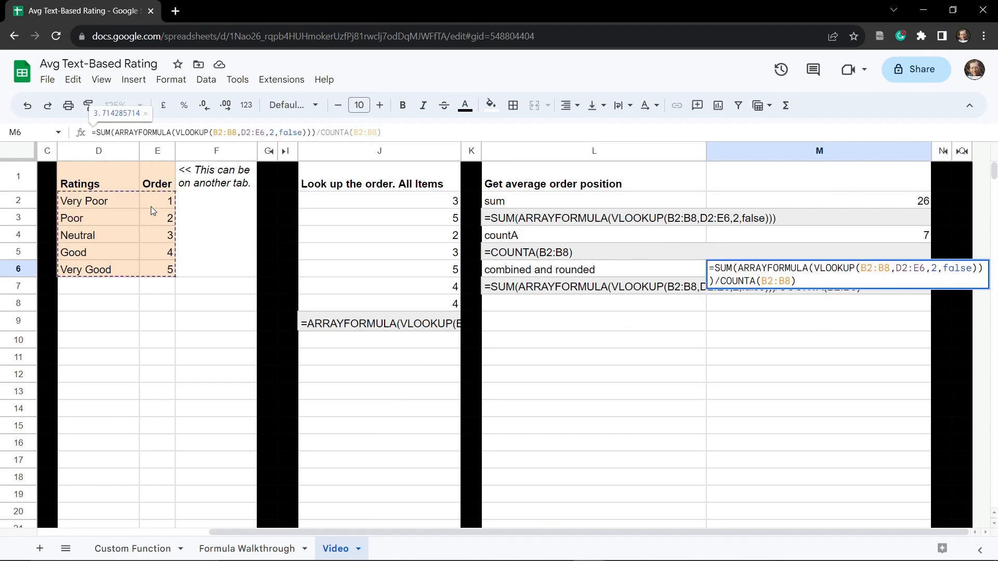
pyautogui.write('ROUND(')
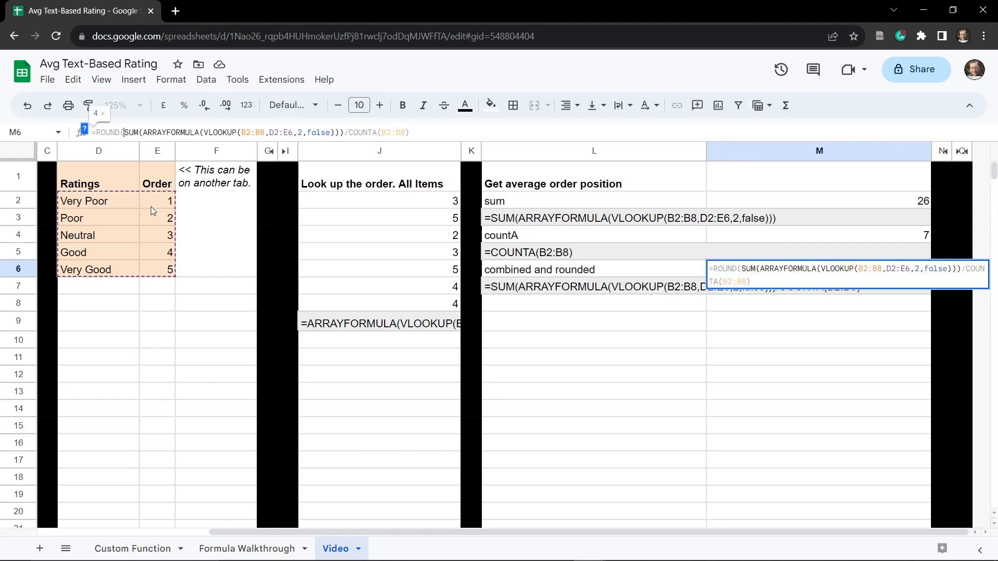
pyautogui.click(419, 132)
pyautogui.write(')')
pyautogui.press('Return')
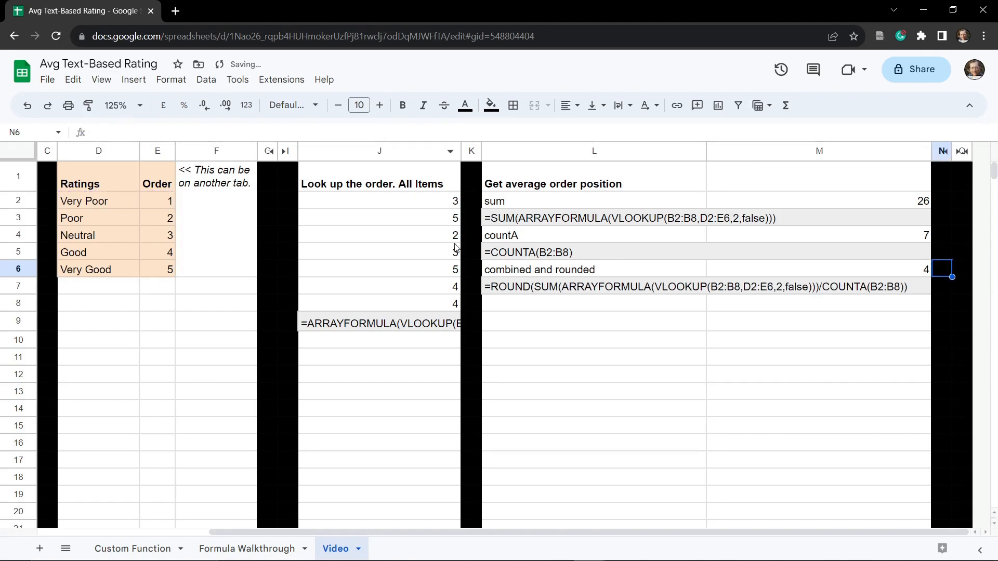
# Step: Hide column J and unhide columns O and P
pyautogui.click(608, 339)
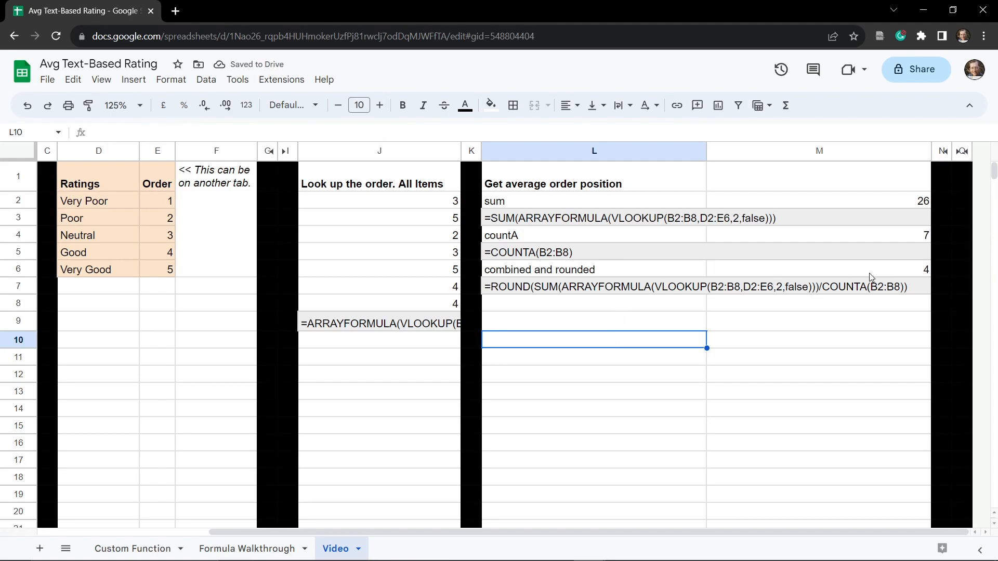
pyautogui.hscroll(-3, 491, 319)
pyautogui.hscroll(3, 491, 320)
pyautogui.click(368, 151)
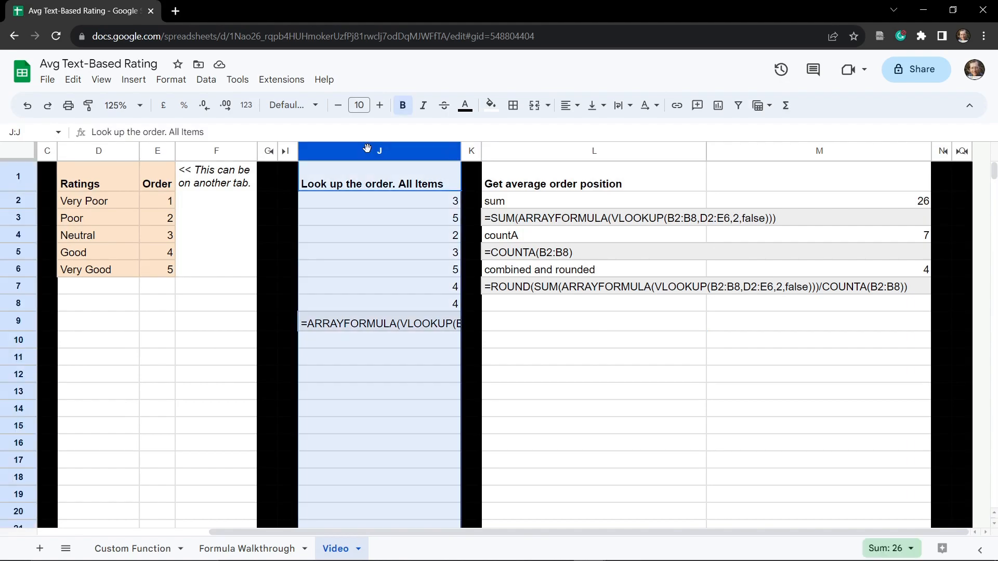
pyautogui.rightClick(368, 151)
pyautogui.click(443, 294)
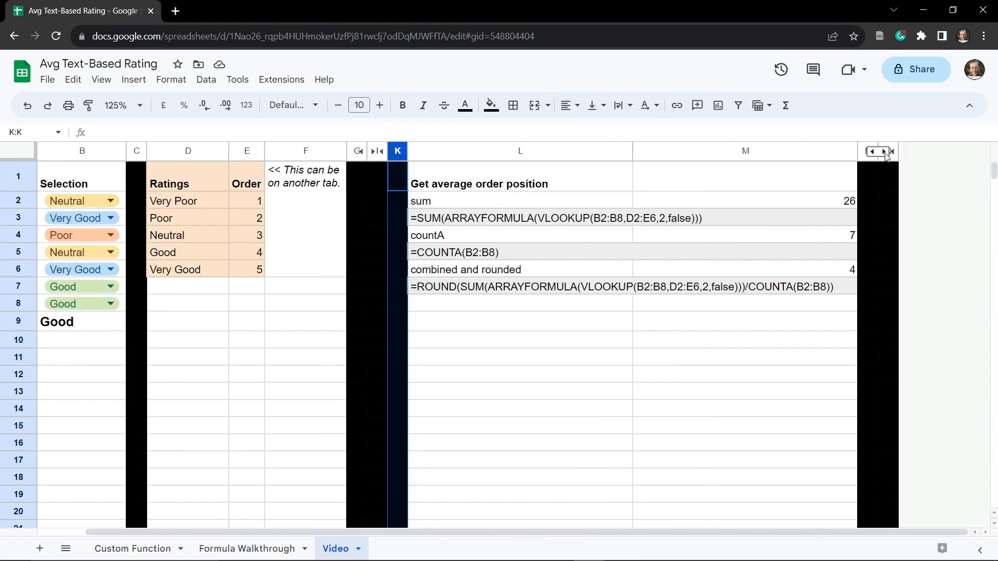
pyautogui.click(885, 153)
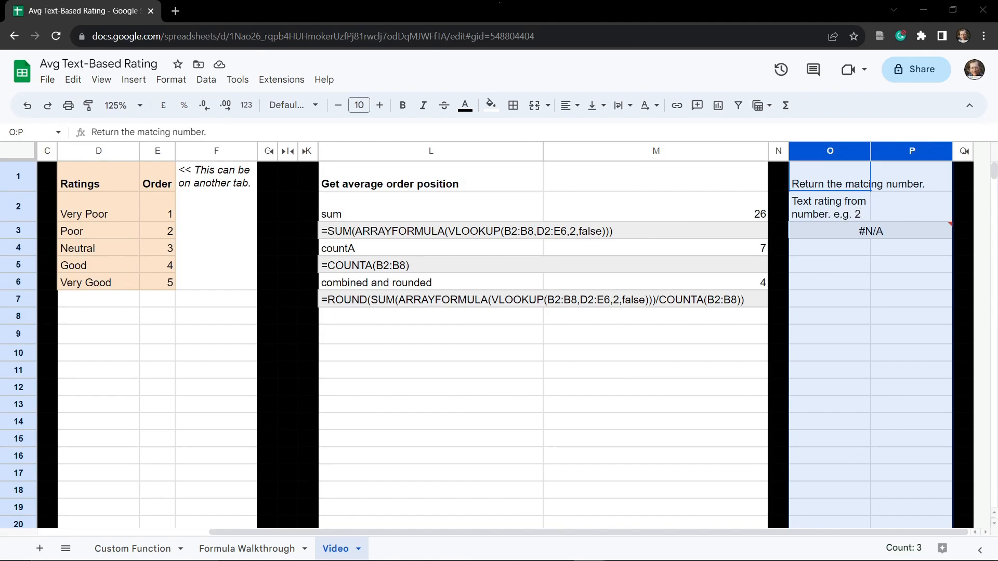
# Step: Start an XLOOKUP formula in P2 with the rounded average in M6 as its search key
pyautogui.click(885, 214)
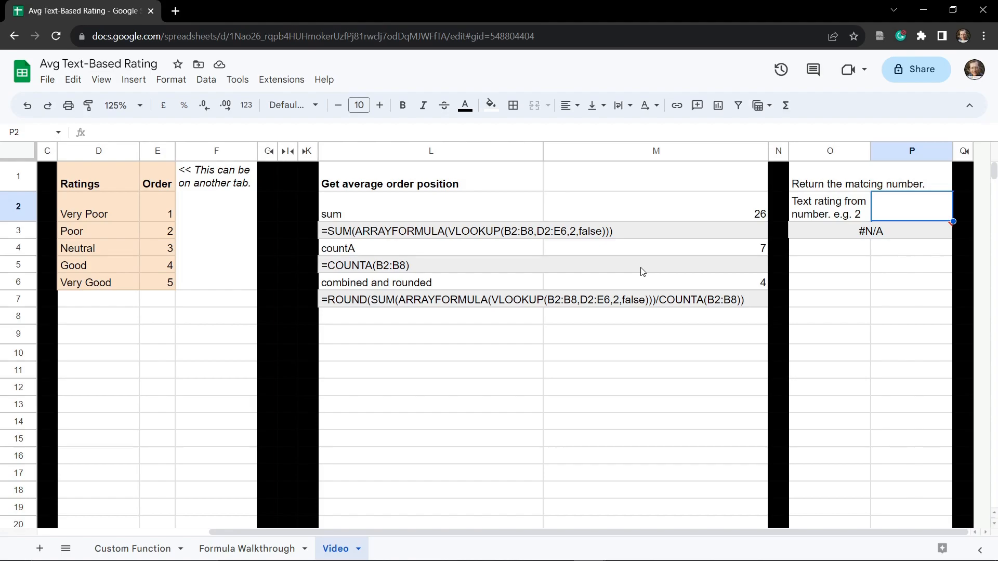
pyautogui.hscroll(-5, 643, 271)
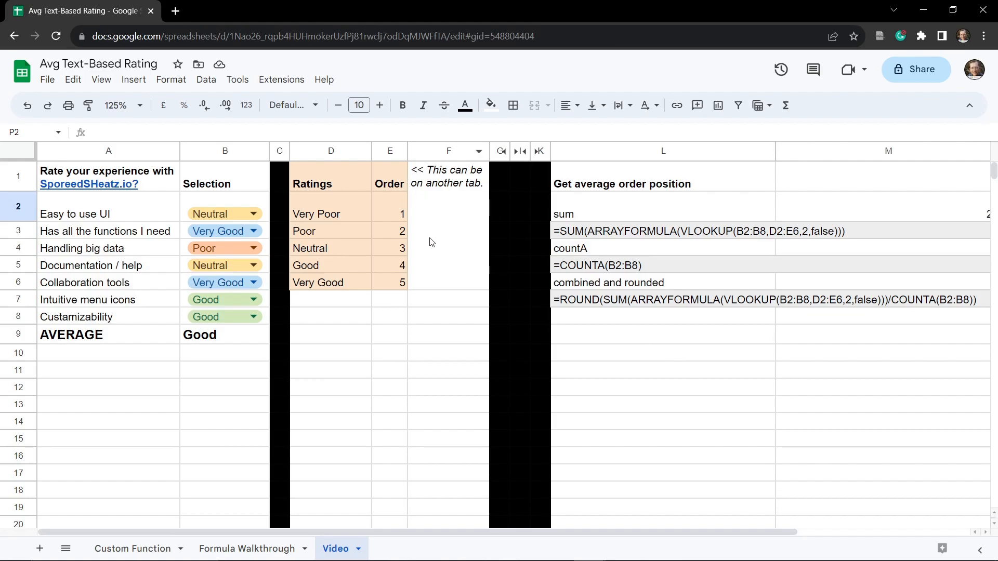
pyautogui.hscroll(2, 443, 236)
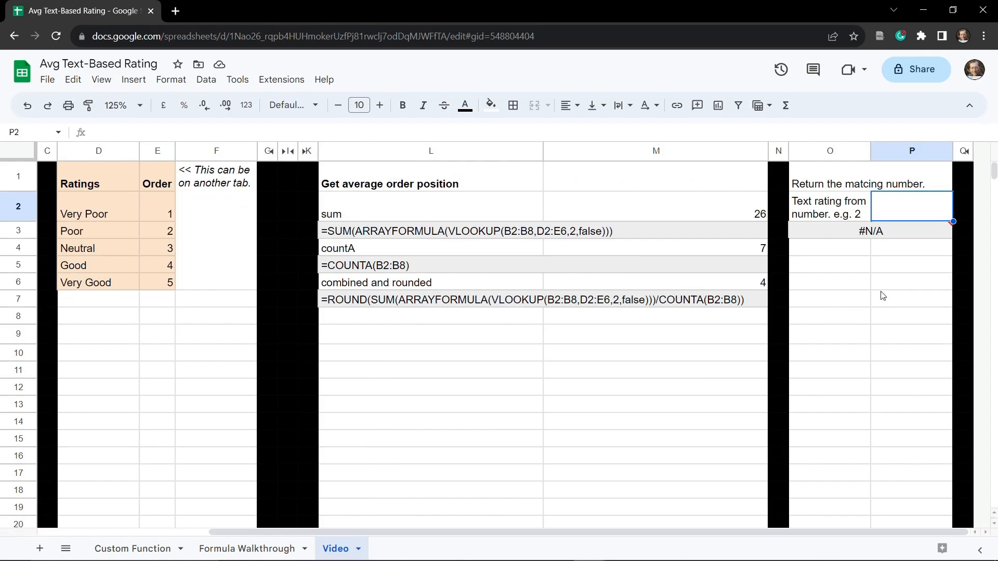
pyautogui.moveTo(888, 230)
pyautogui.write('=')
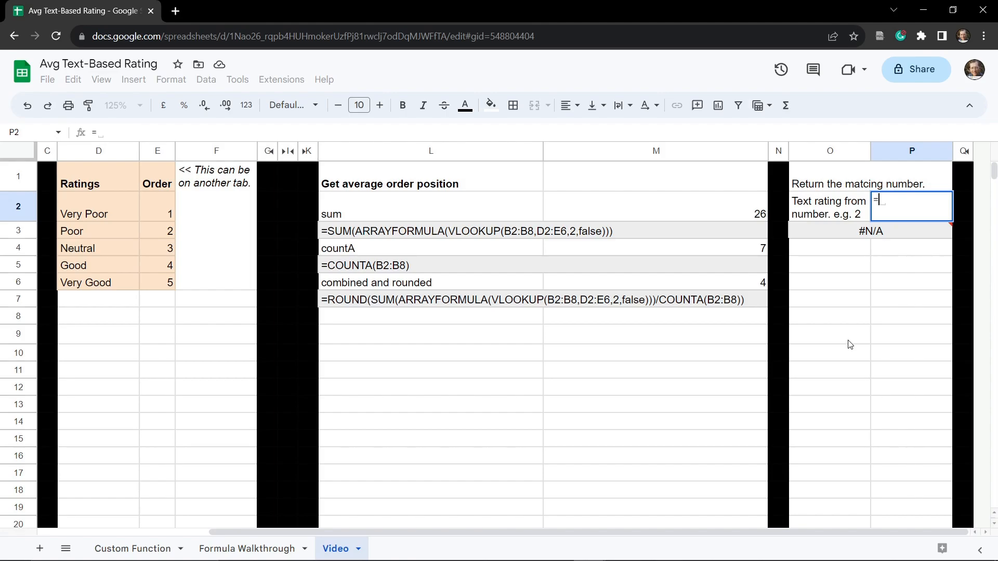
pyautogui.write('XL')
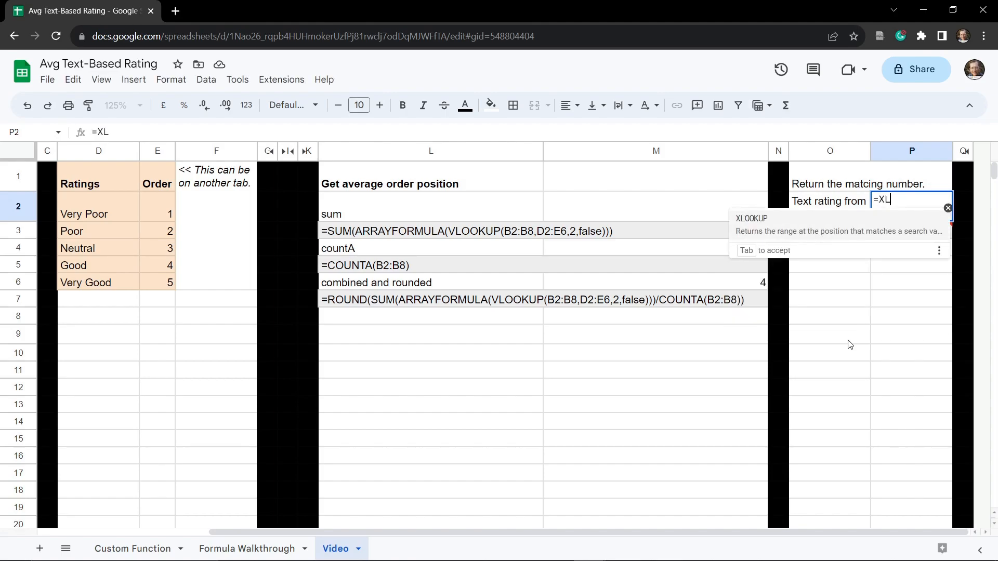
pyautogui.write('OOKUP')
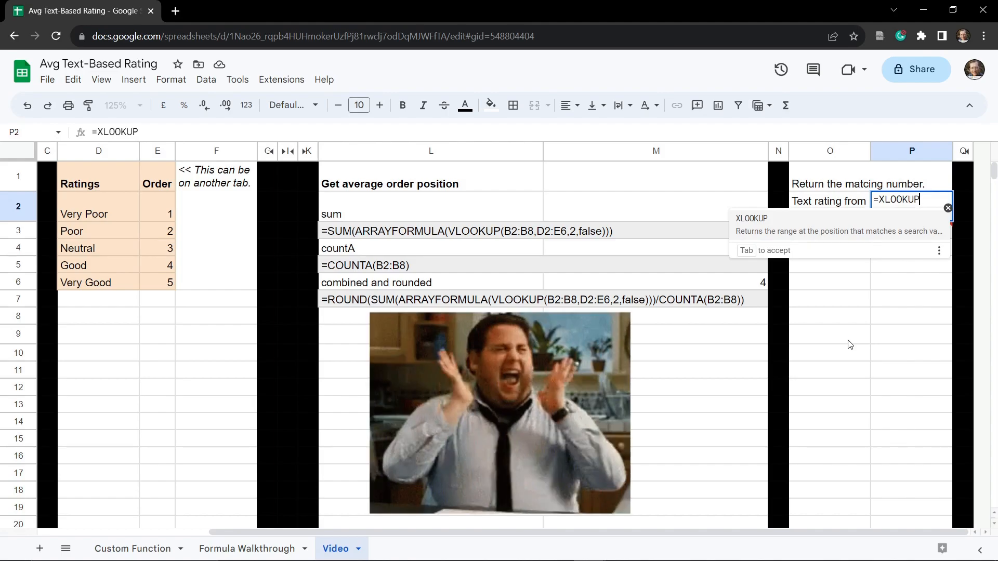
pyautogui.write('(')
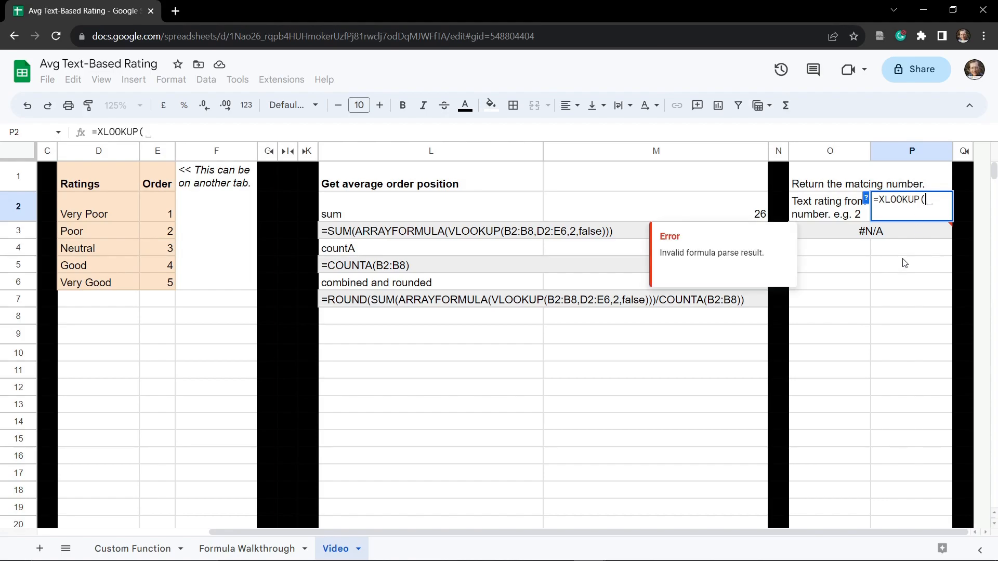
pyautogui.click(865, 198)
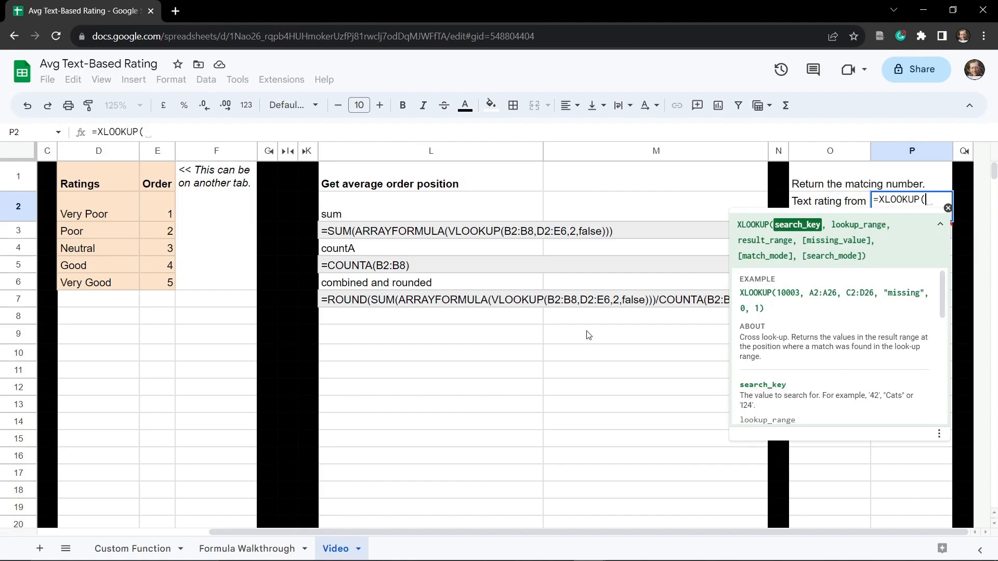
pyautogui.click(941, 225)
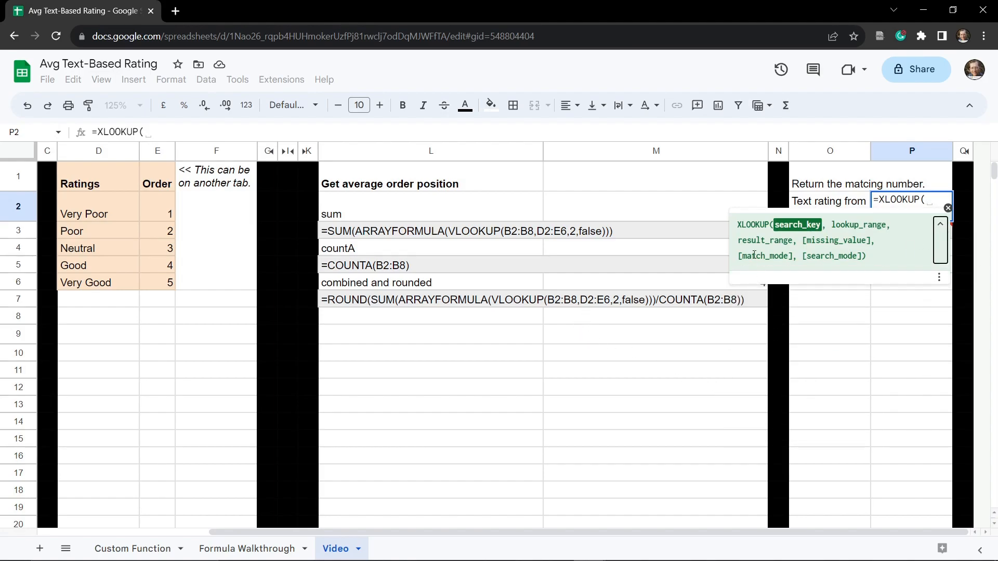
pyautogui.click(702, 286)
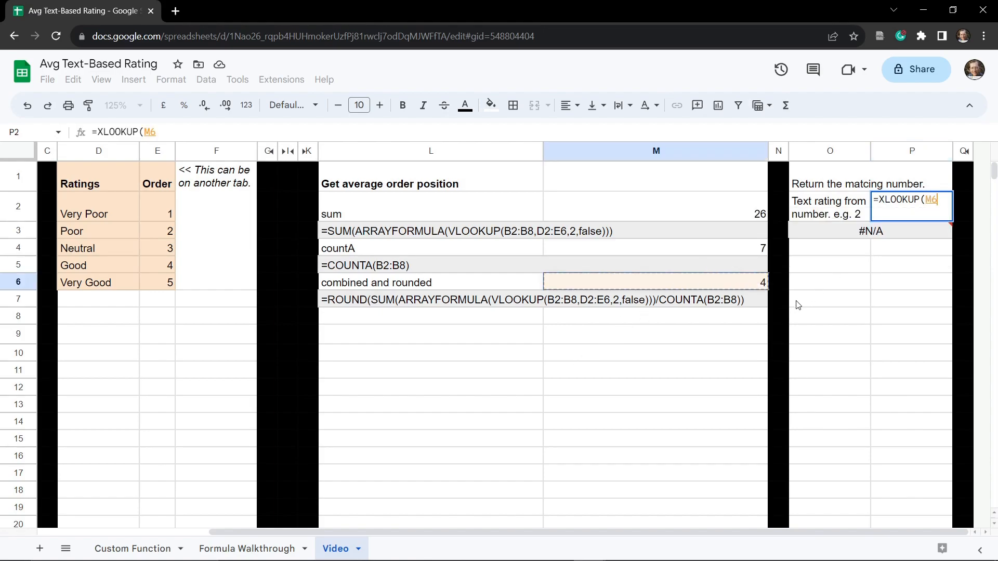
pyautogui.write(',')
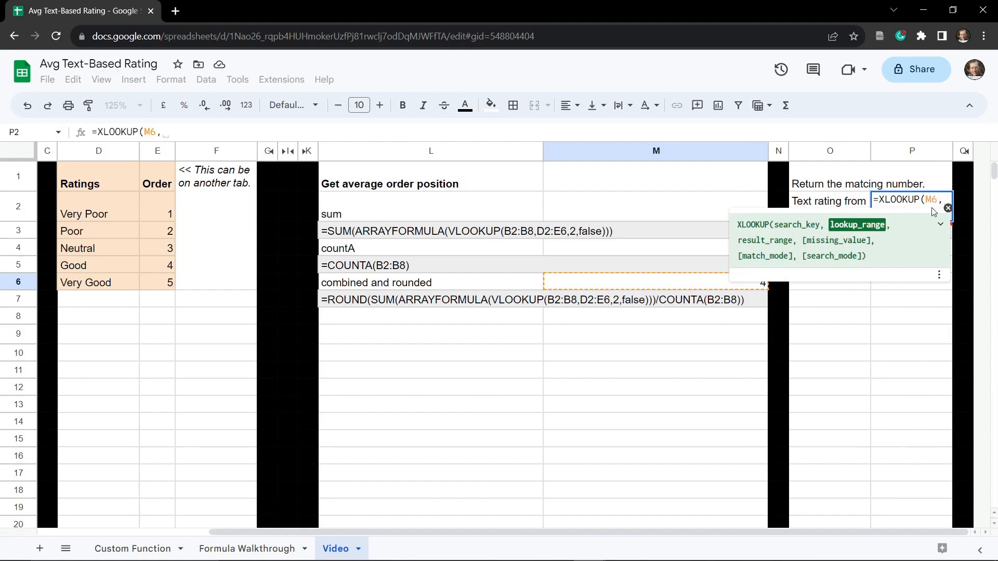
# Step: Complete the P2 formula as =XLOOKUP(M6,E2:E6,D2:D6), using the Order column as lookup range and Ratings as result range
pyautogui.hscroll(-5, 694, 280)
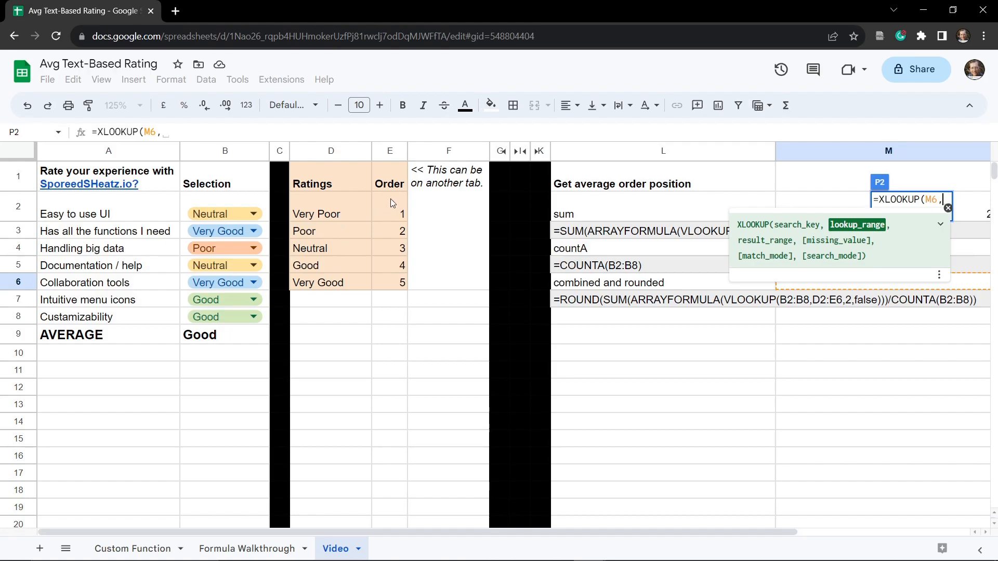
pyautogui.moveTo(391, 204); pyautogui.dragTo(380, 284)
pyautogui.hscroll(5, 523, 282)
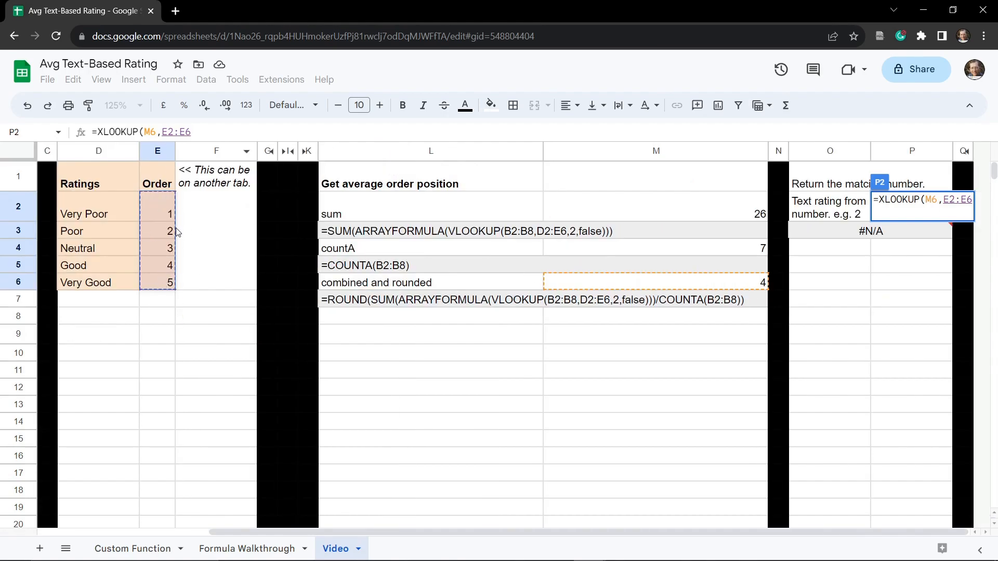
pyautogui.hscroll(-5, 198, 246)
pyautogui.hscroll(4, 361, 259)
pyautogui.write(',')
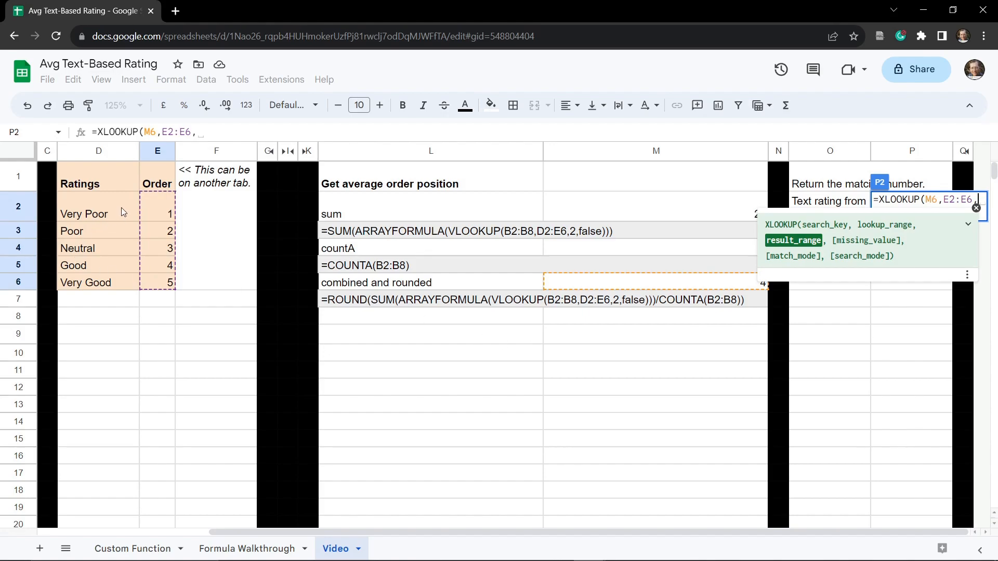
pyautogui.moveTo(121, 208); pyautogui.dragTo(109, 290)
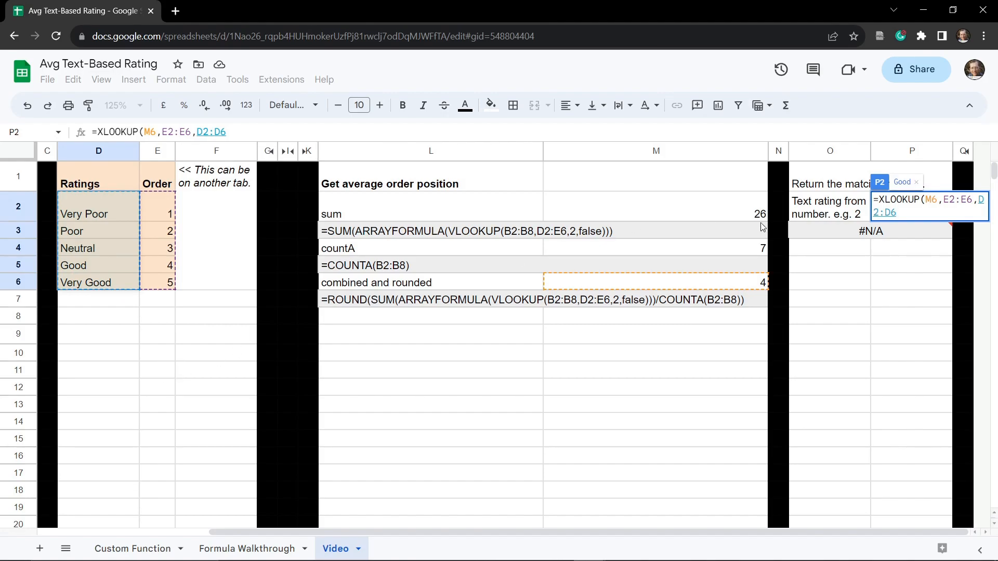
pyautogui.click(288, 129)
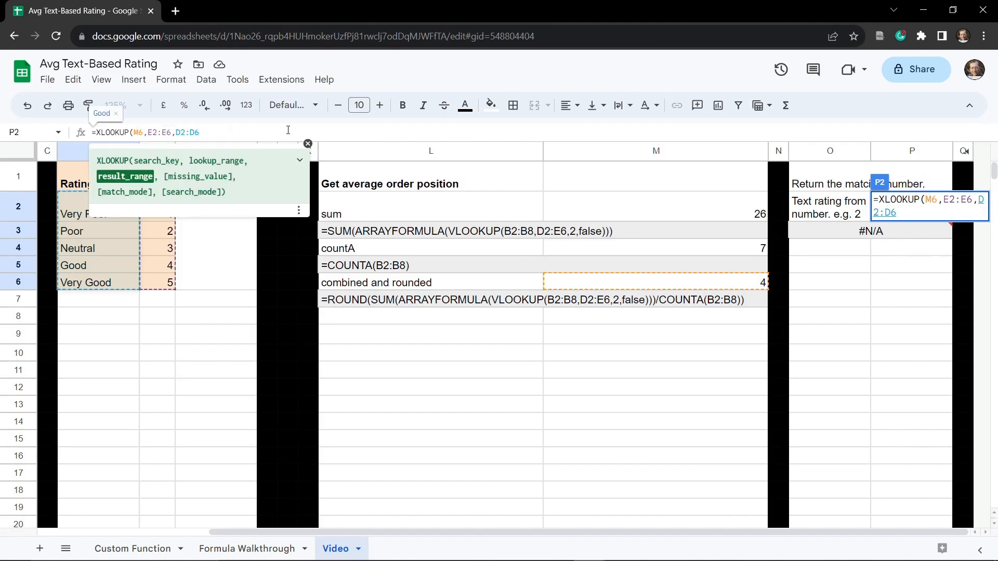
pyautogui.write(')')
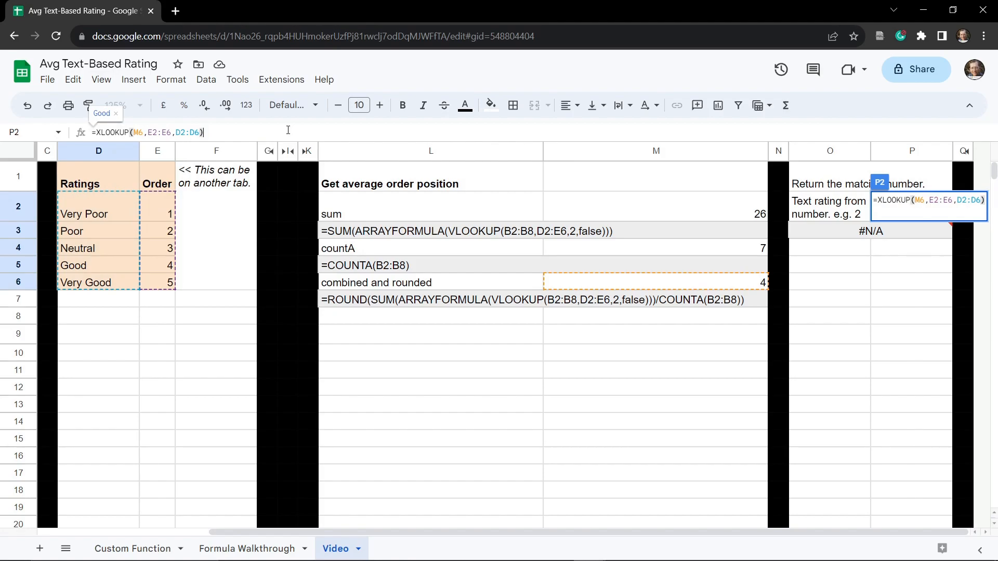
pyautogui.press('Tab')
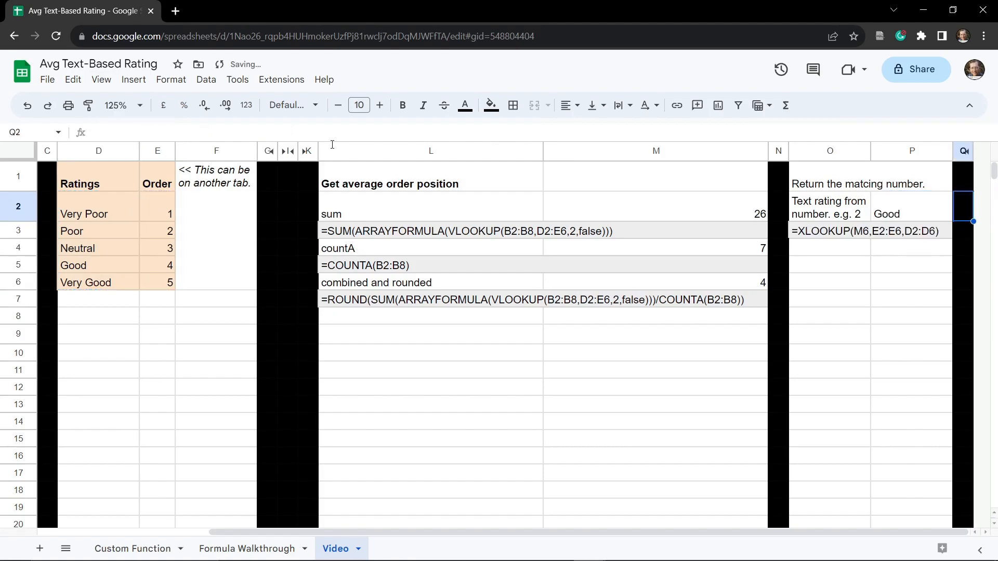
# Step: Compare the XLOOKUP result in P2 with the M6 average and the overall AVERAGE rating in B9
pyautogui.click(685, 283)
pyautogui.click(910, 217)
pyautogui.hscroll(-5, 711, 298)
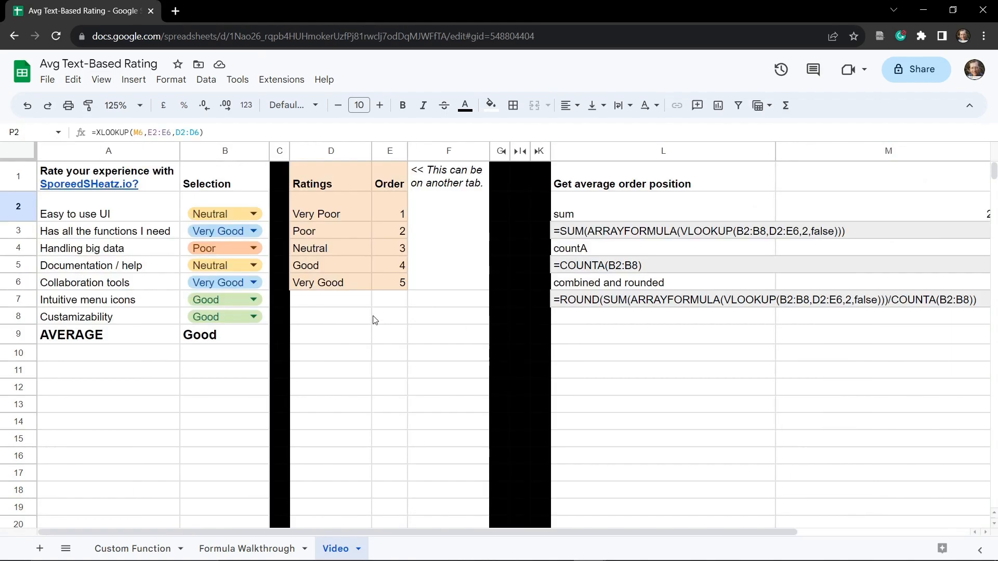
pyautogui.hscroll(3, 409, 303)
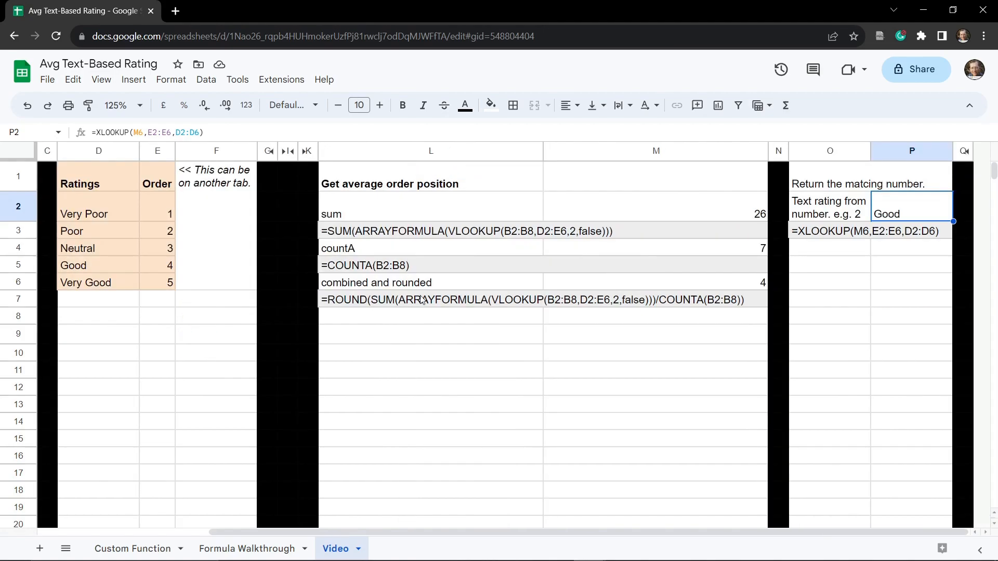
pyautogui.hscroll(-3, 337, 359)
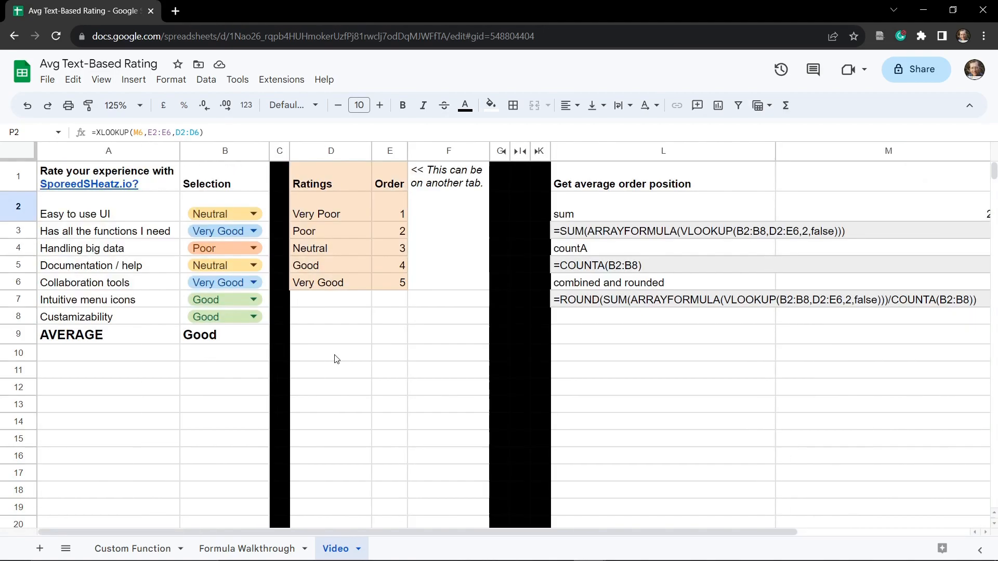
pyautogui.click(232, 342)
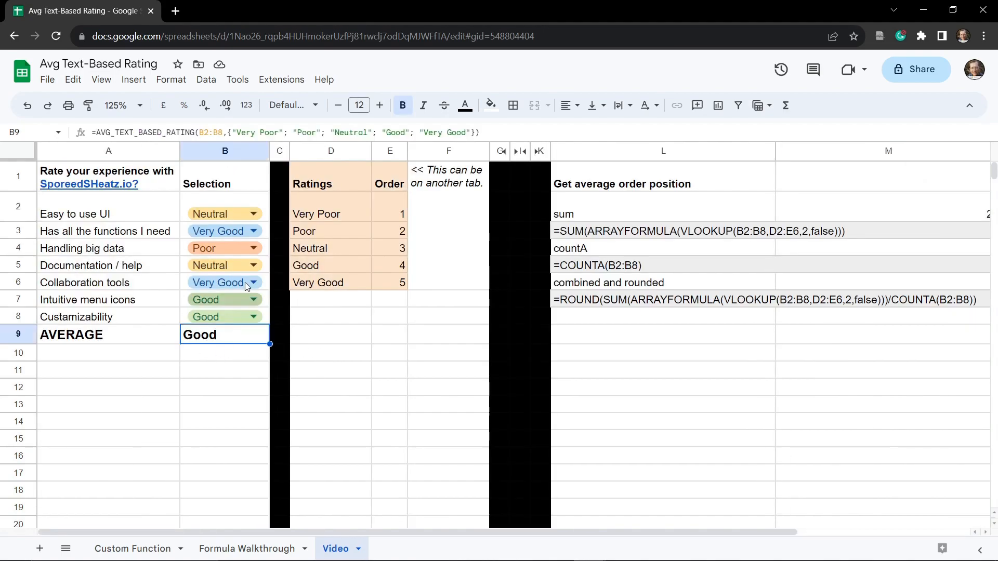
pyautogui.click(216, 356)
pyautogui.hscroll(3, 538, 330)
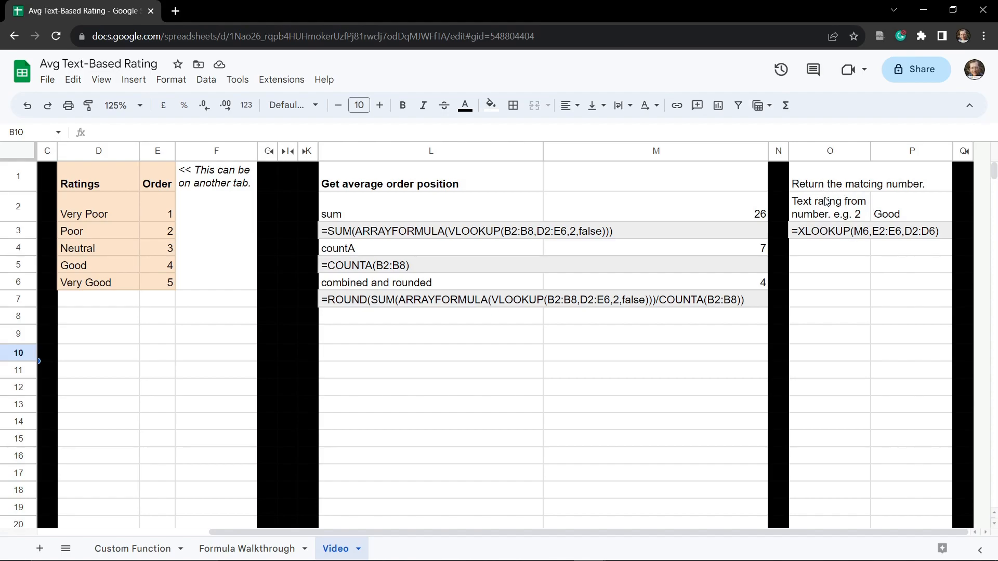
# Step: Copy the ROUND formula text from M6 without its equals sign
pyautogui.click(644, 285)
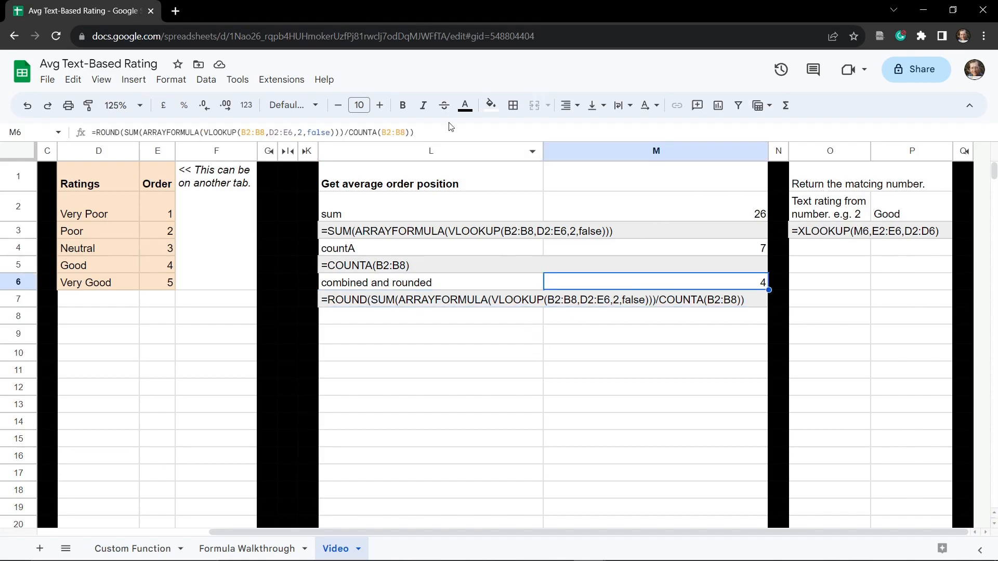
pyautogui.moveTo(448, 132); pyautogui.dragTo(97, 130)
pyautogui.hotkey('ctrl', 'c')
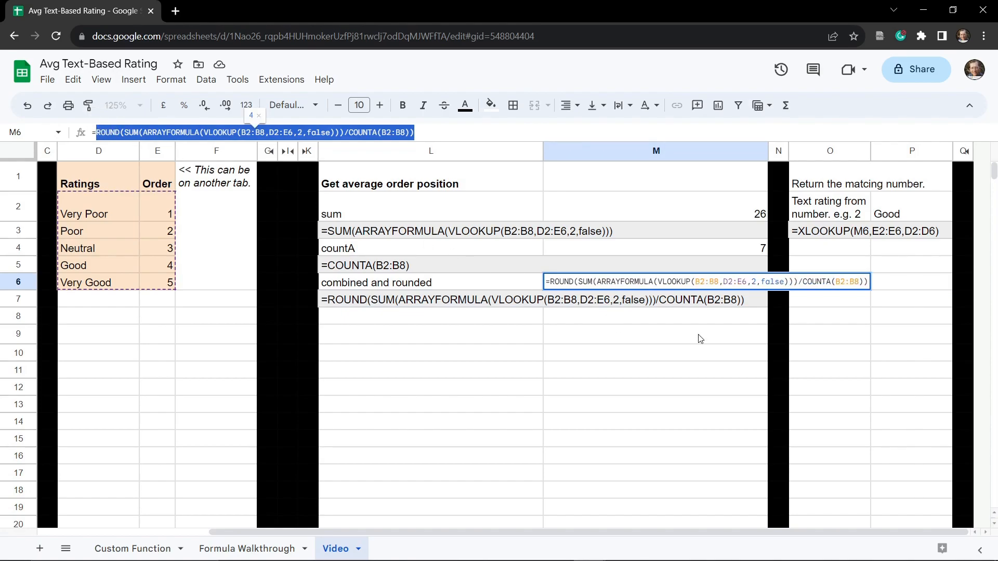
pyautogui.press('Tab')
# Step: Hide columns L and M and unhide column R for the final formula
pyautogui.click(401, 152)
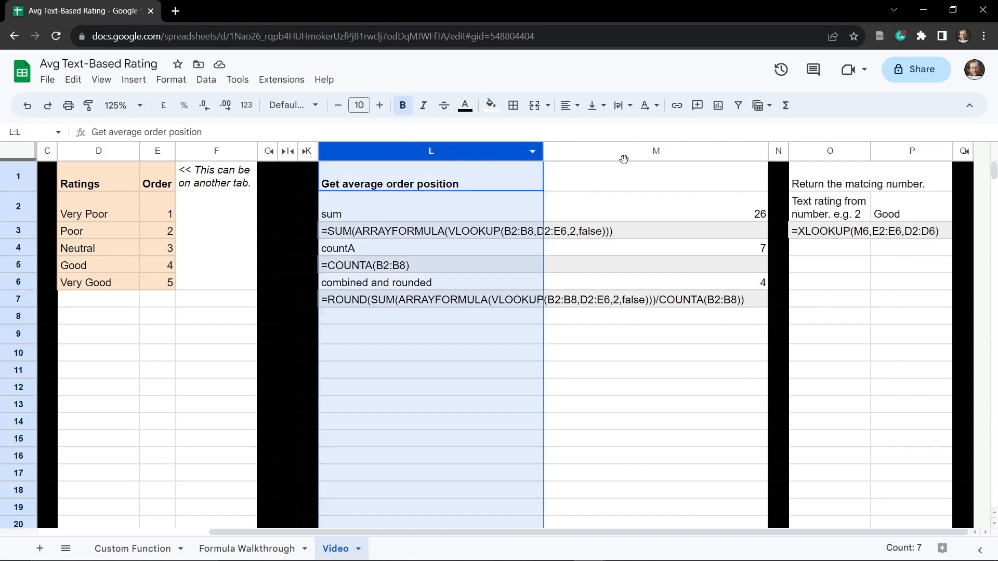
pyautogui.keyDown('shift'); pyautogui.click(639, 148); pyautogui.keyUp('shift')
pyautogui.rightClick(640, 151)
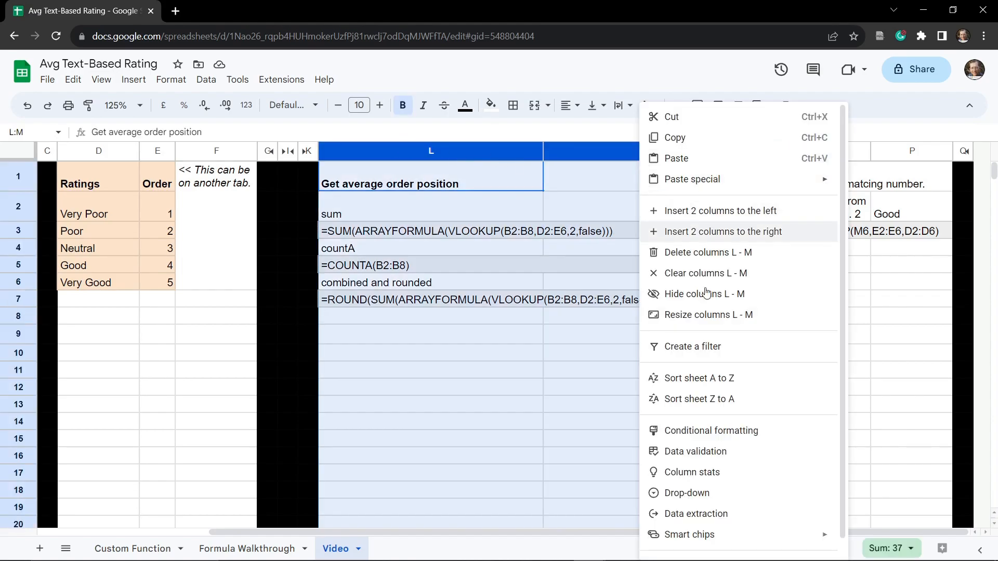
pyautogui.click(698, 294)
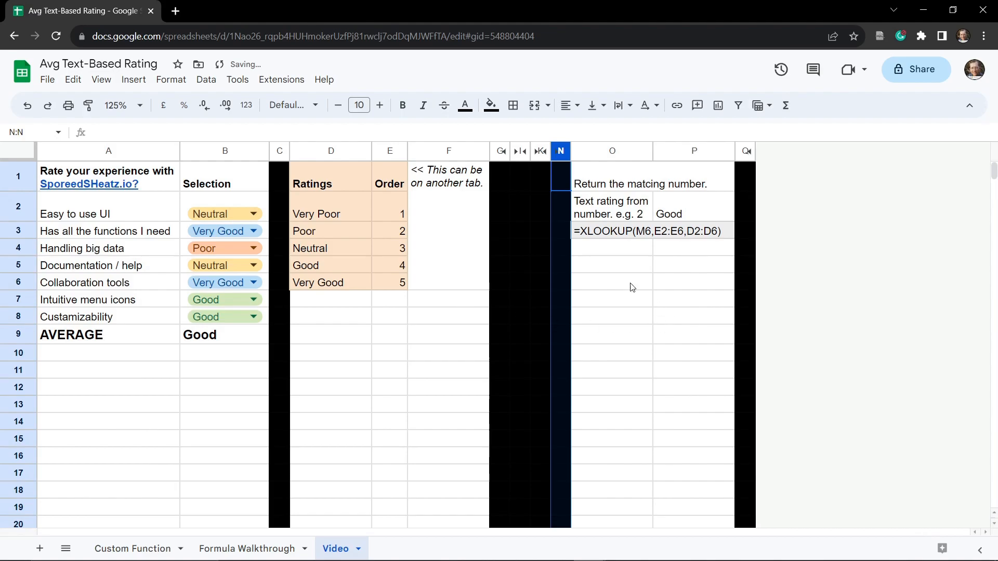
pyautogui.click(749, 152)
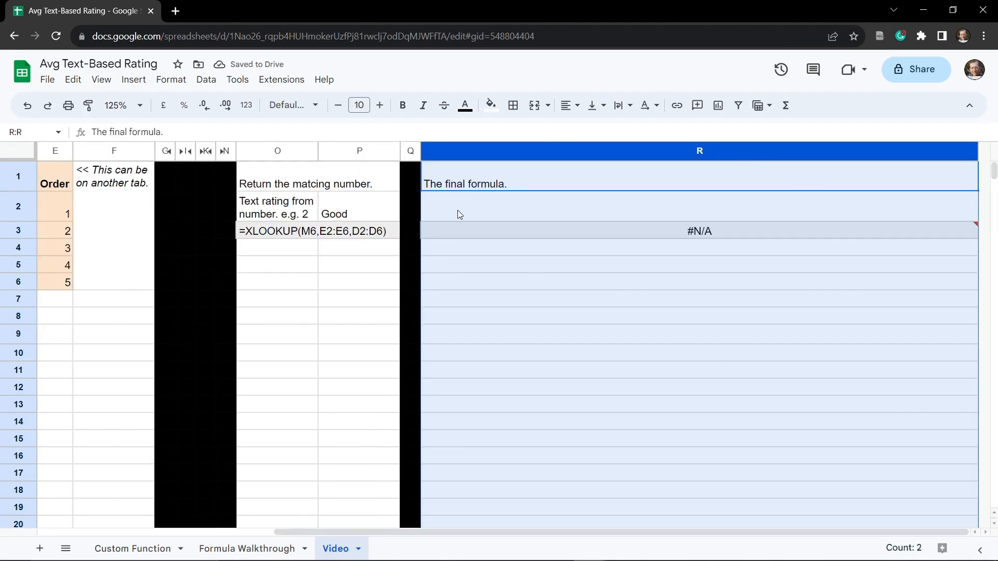
# Step: Paste the copied expression ROUND(SUM(ARRAYFORMULA(VLOOKUP(B2:B8,D2:E6,2,false)))/COUNTA(B2:B8)) into R5 as plain text
pyautogui.click(510, 265)
pyautogui.click(395, 129)
pyautogui.hotkey('ctrl', 'v')
pyautogui.press('Return')
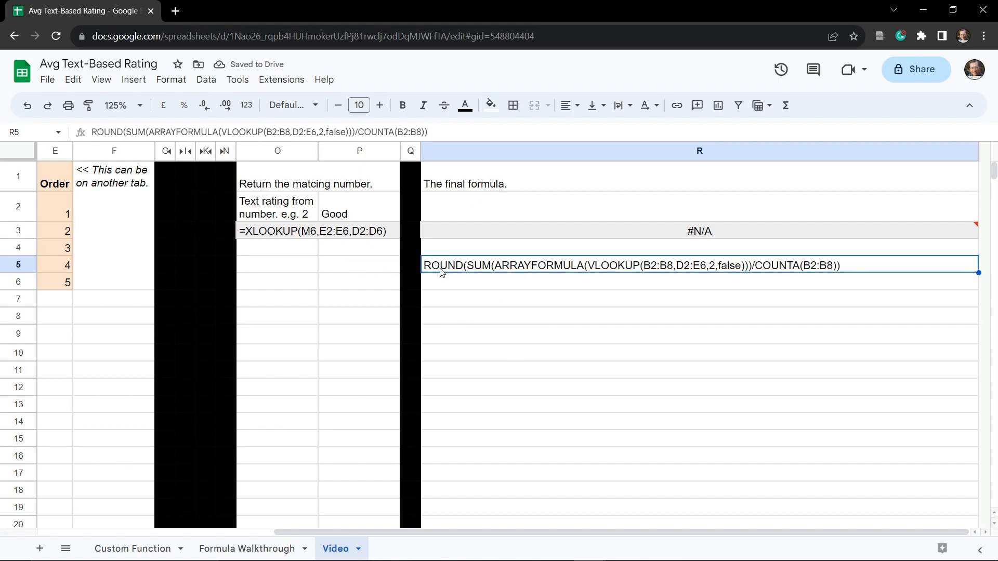
# Step: Copy the formula text =XLOOKUP(M6,E2:E6,D2:D6) from P2 into R2 under the final formula heading
pyautogui.click(302, 234)
pyautogui.click(327, 200)
pyautogui.moveTo(204, 132); pyautogui.dragTo(92, 132)
pyautogui.hotkey('ctrl', 'c')
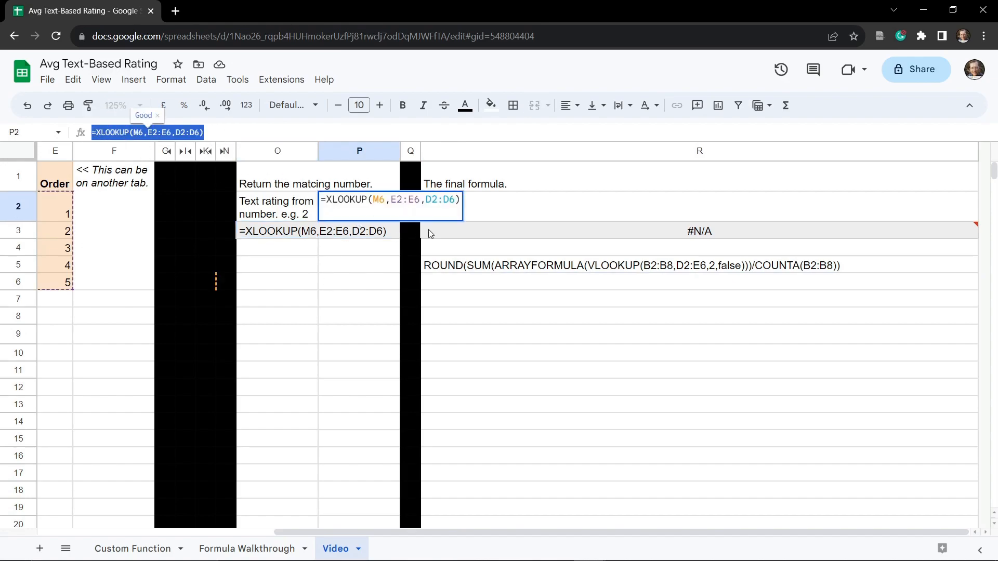
pyautogui.click(557, 212)
pyautogui.hotkey('ctrl', 'v')
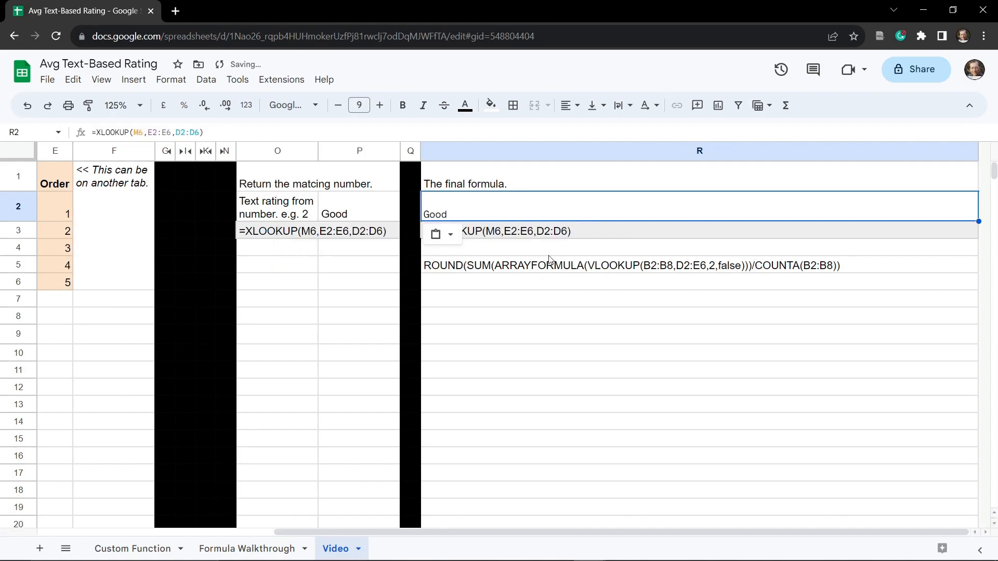
# Step: Replace the M6 search key in R2's XLOOKUP formula with the ROUND expression copied from R5
pyautogui.click(140, 132)
pyautogui.doubleClick(140, 132)
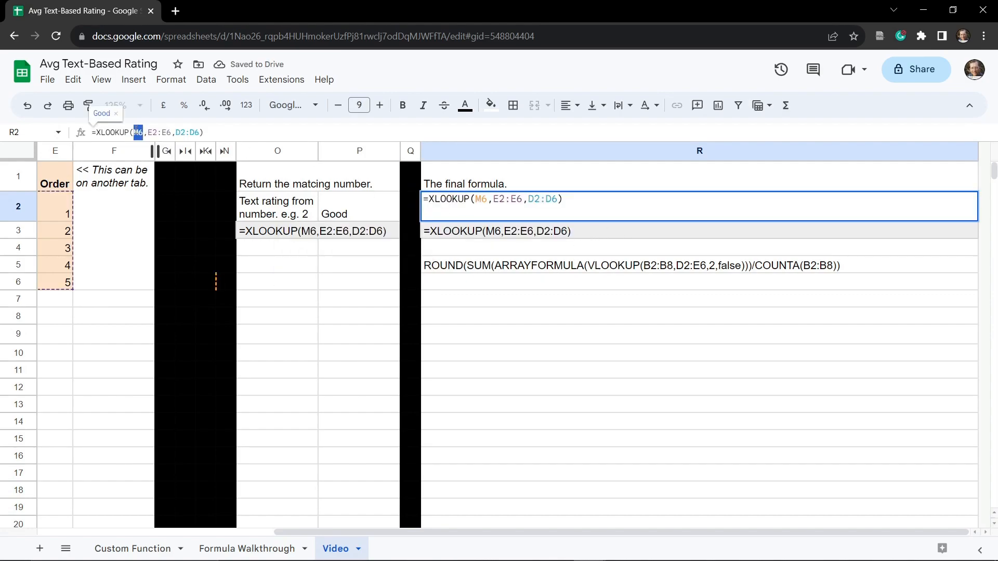
pyautogui.click(494, 269)
pyautogui.hotkey('ctrl', 'c')
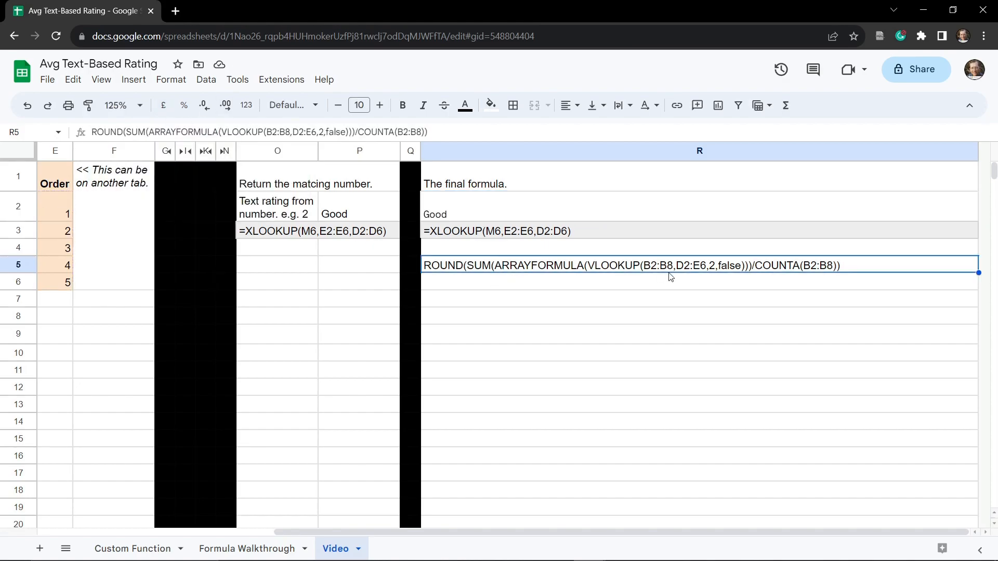
pyautogui.click(470, 211)
pyautogui.doubleClick(139, 132)
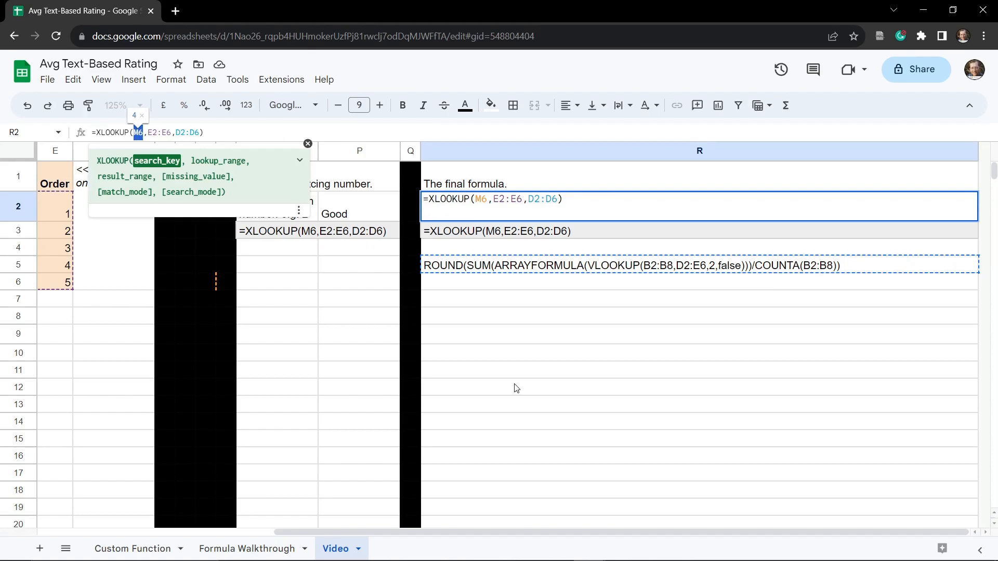
pyautogui.hotkey('ctrl', 'v')
pyautogui.press('Return')
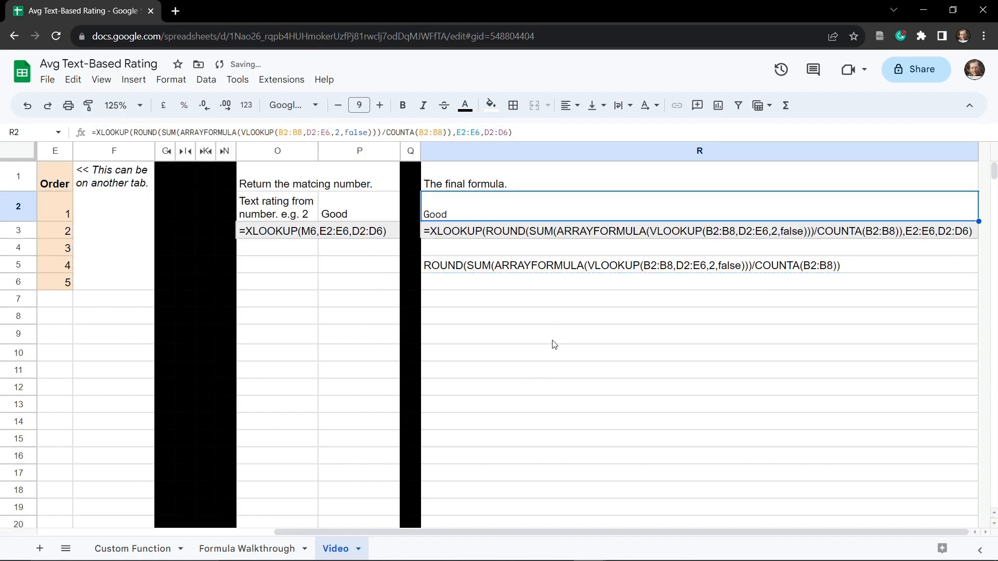
# Step: Clear the helper ROUND expression from R5 and hide columns O and P
pyautogui.click(525, 267)
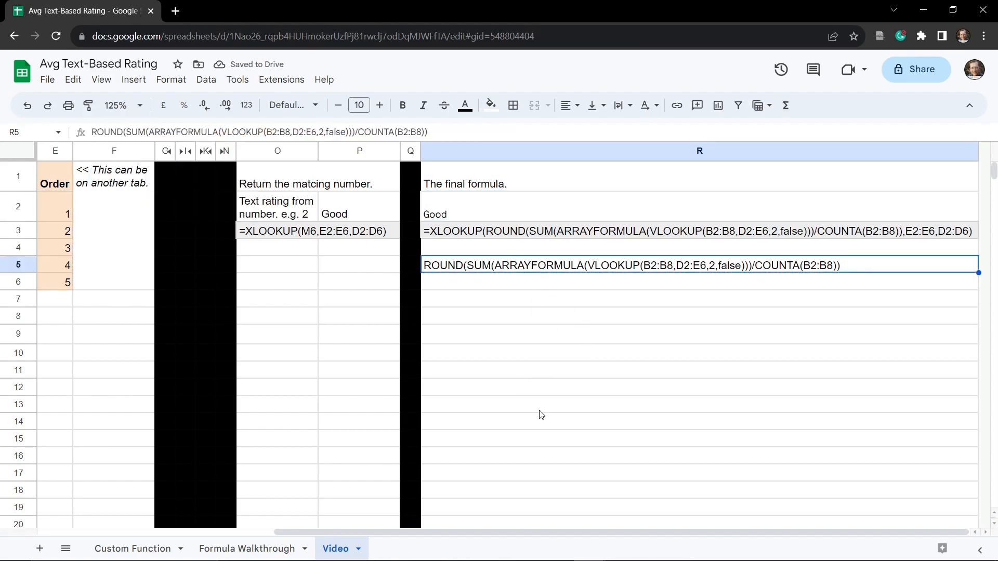
pyautogui.press('Delete')
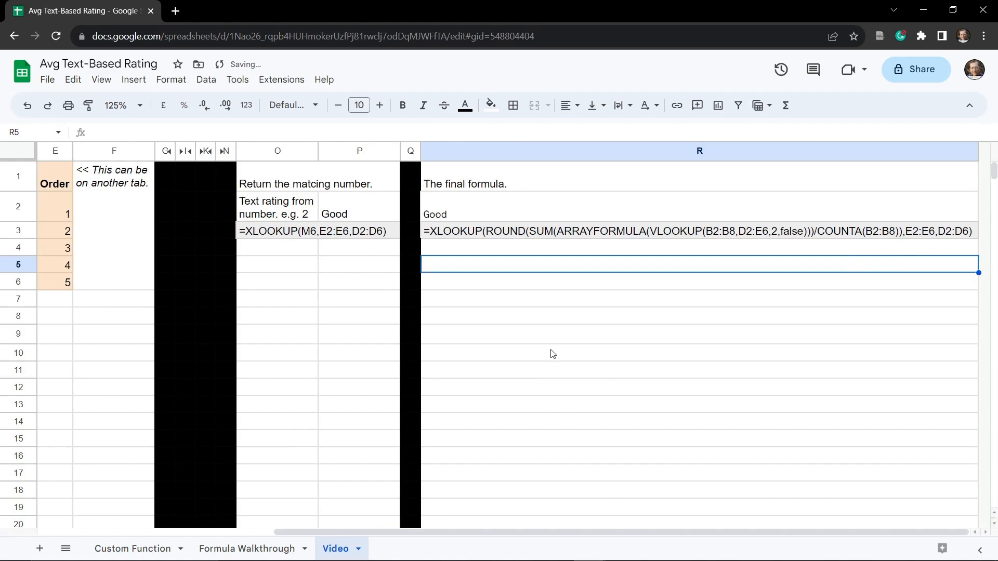
pyautogui.click(264, 154)
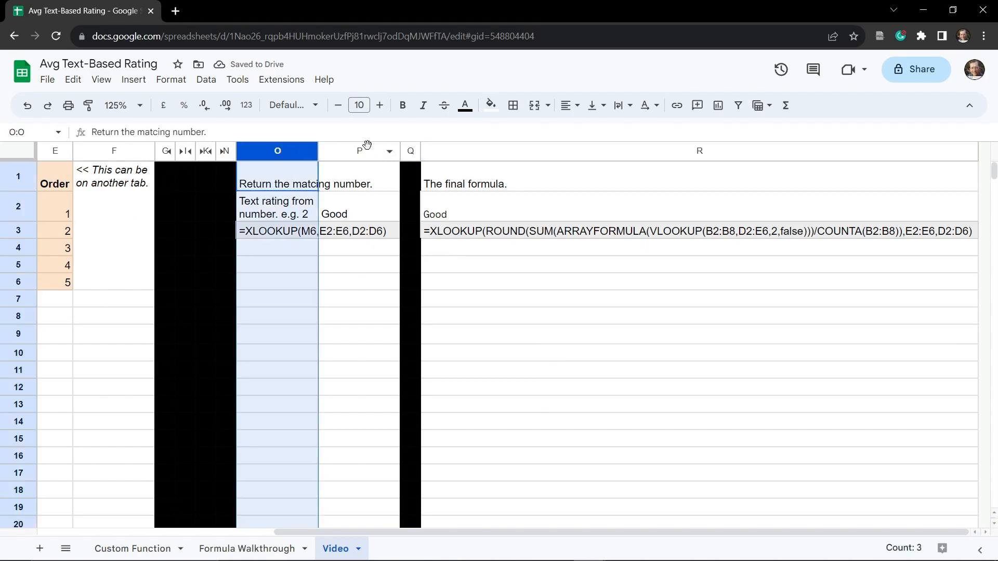
pyautogui.keyDown('shift'); pyautogui.click(367, 150); pyautogui.keyUp('shift')
pyautogui.rightClick(367, 150)
pyautogui.click(451, 294)
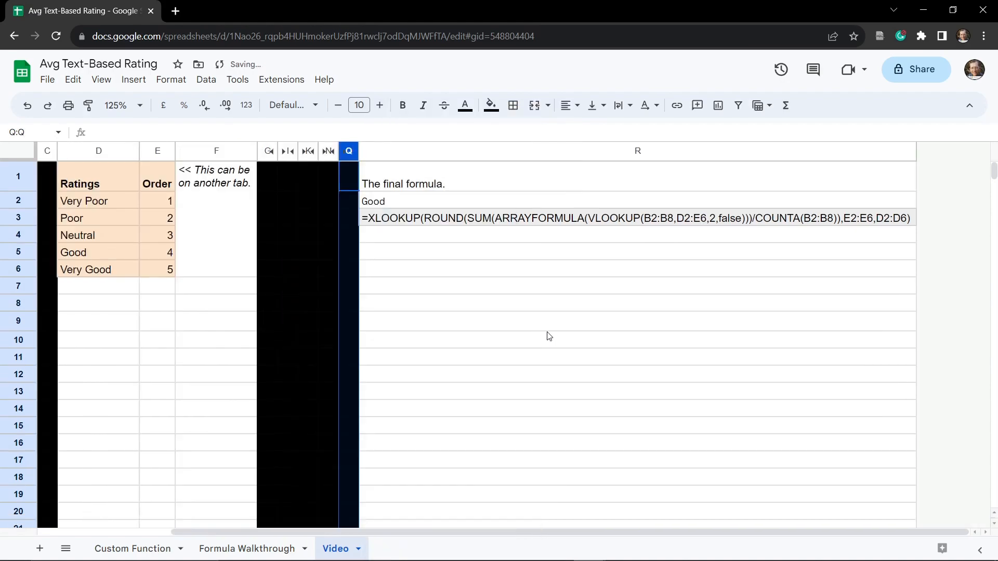
# Step: Set the first four survey ratings, Easy to use UI through Documentation / help, to Very Poor to test the average
pyautogui.hscroll(-3, 381, 343)
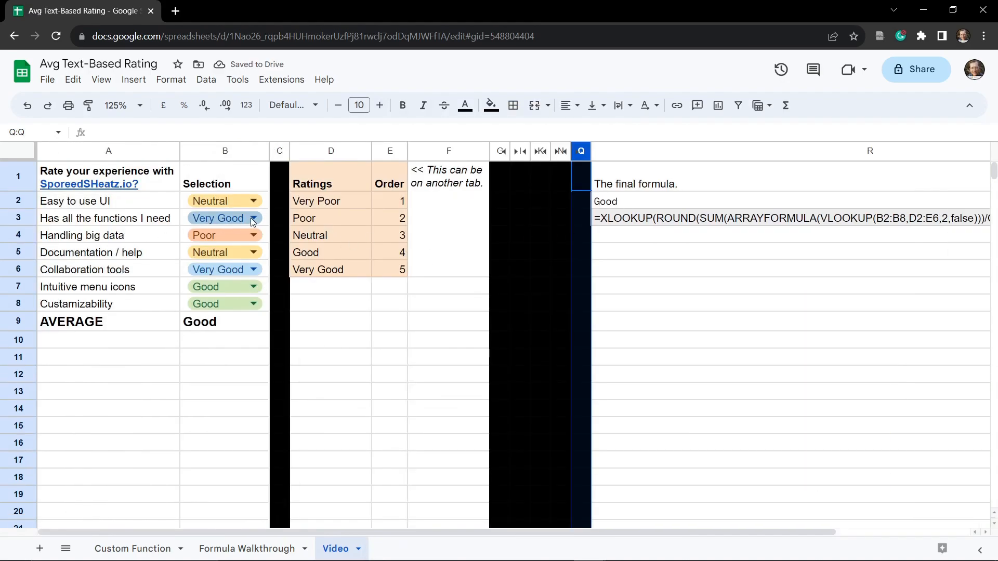
pyautogui.click(253, 201)
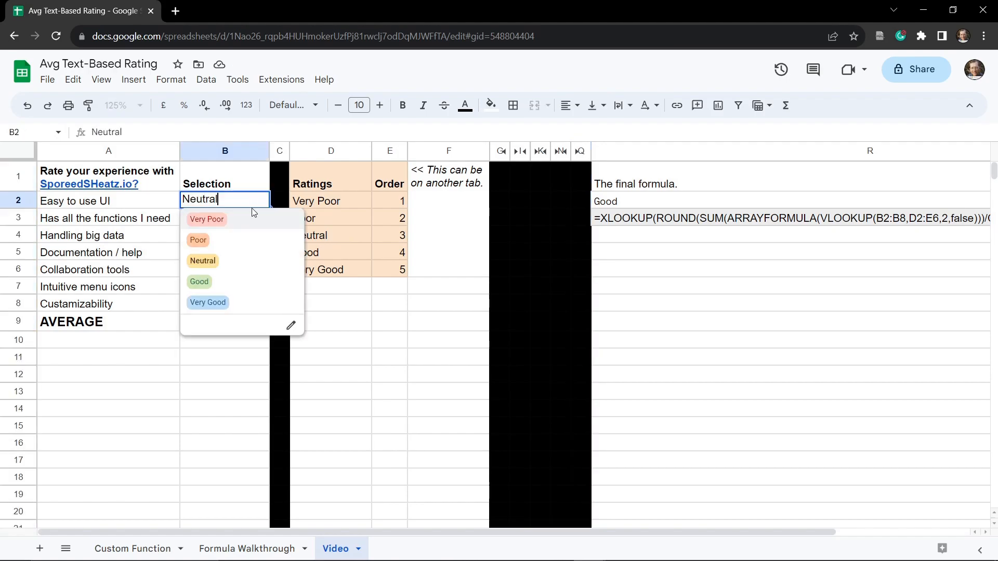
pyautogui.click(223, 220)
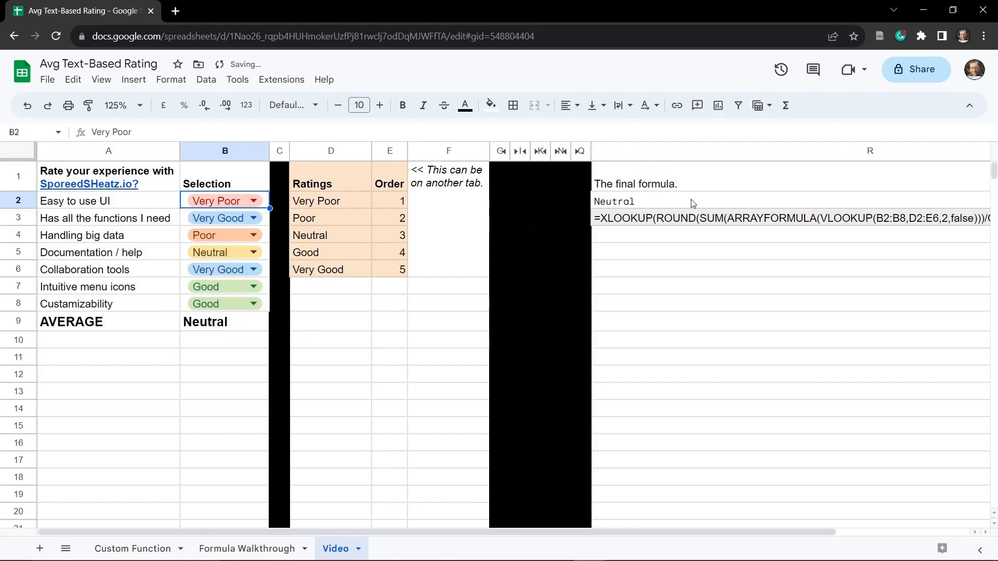
pyautogui.click(234, 218)
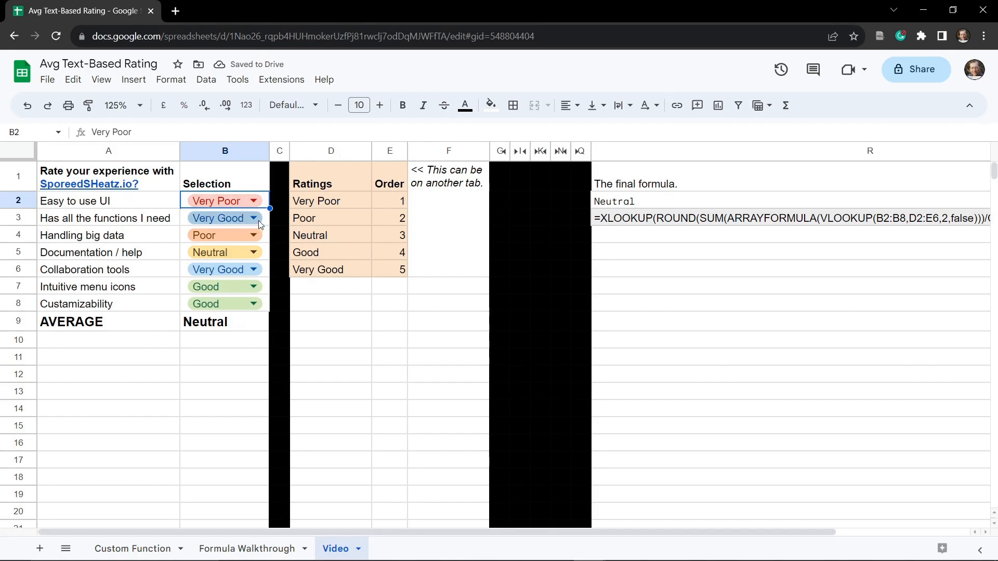
pyautogui.click(253, 218)
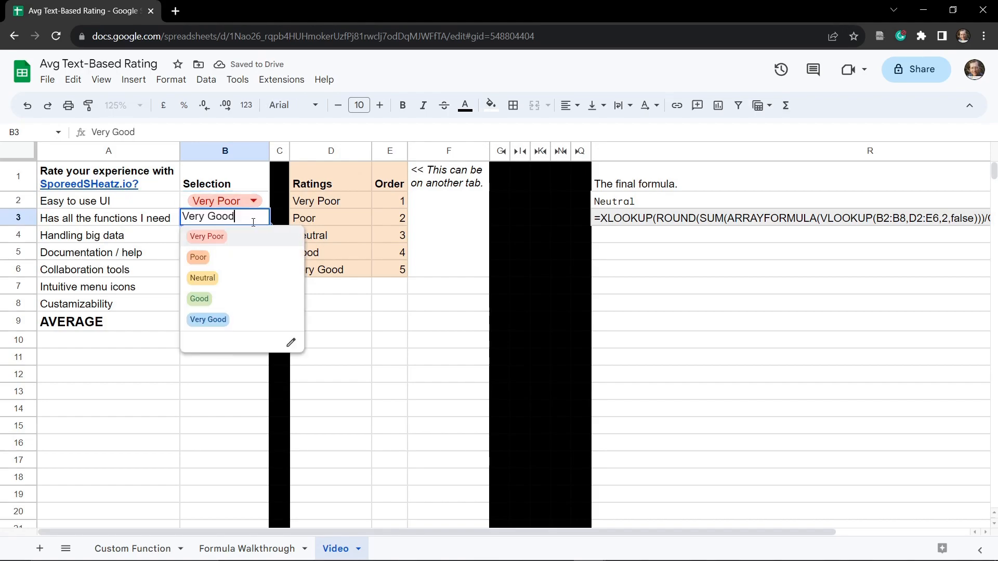
pyautogui.click(220, 240)
pyautogui.click(223, 235)
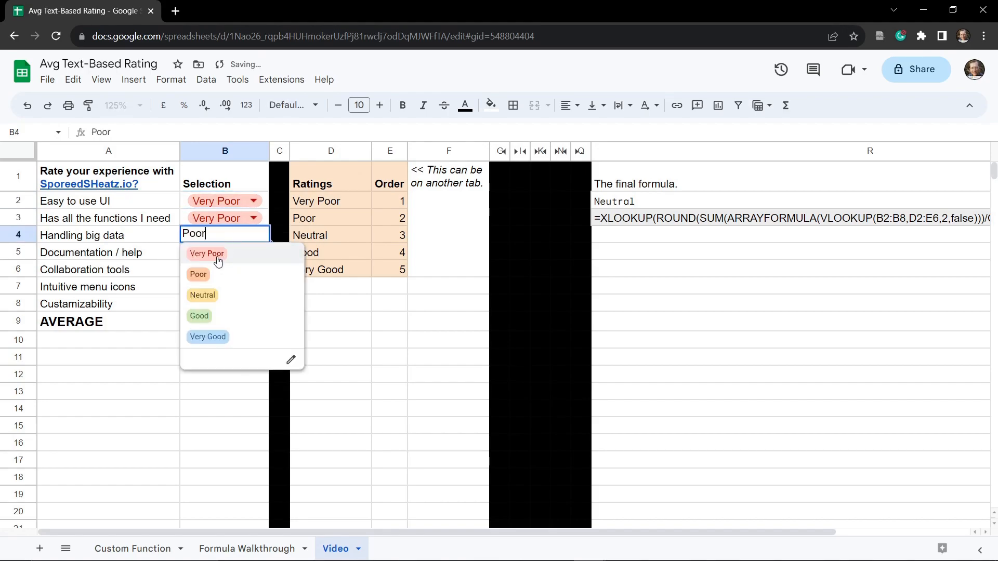
pyautogui.click(215, 255)
pyautogui.click(253, 252)
pyautogui.click(253, 253)
pyautogui.click(207, 271)
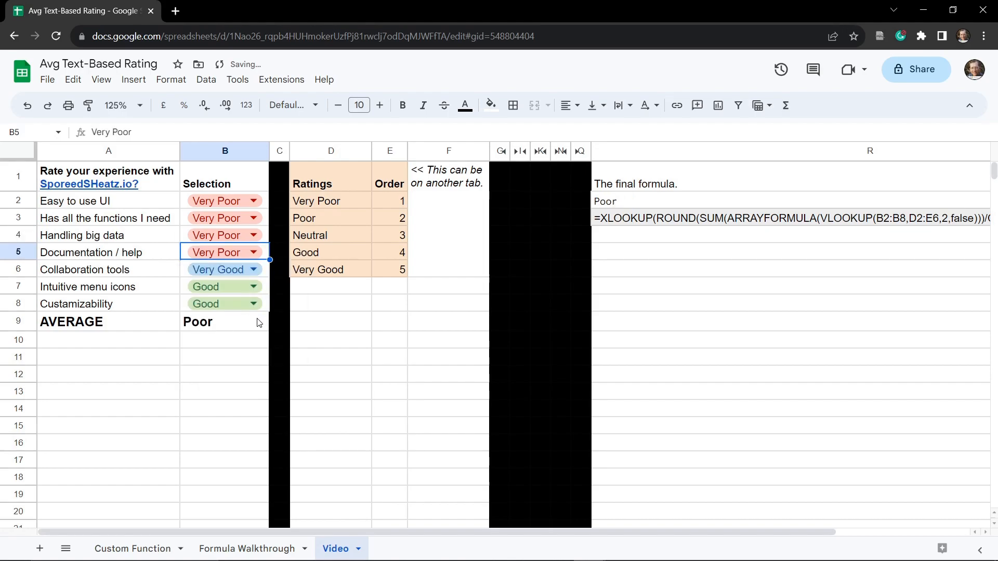
# Step: Set the Collaboration tools, Intuitive menu icons and Custamizability ratings to Very Poor
pyautogui.click(255, 270)
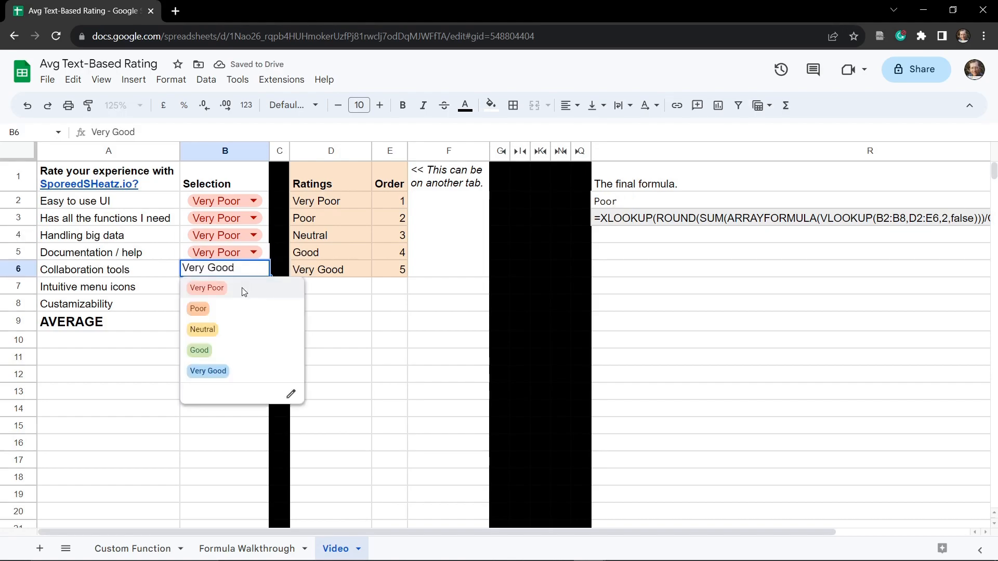
pyautogui.click(258, 290)
pyautogui.click(254, 289)
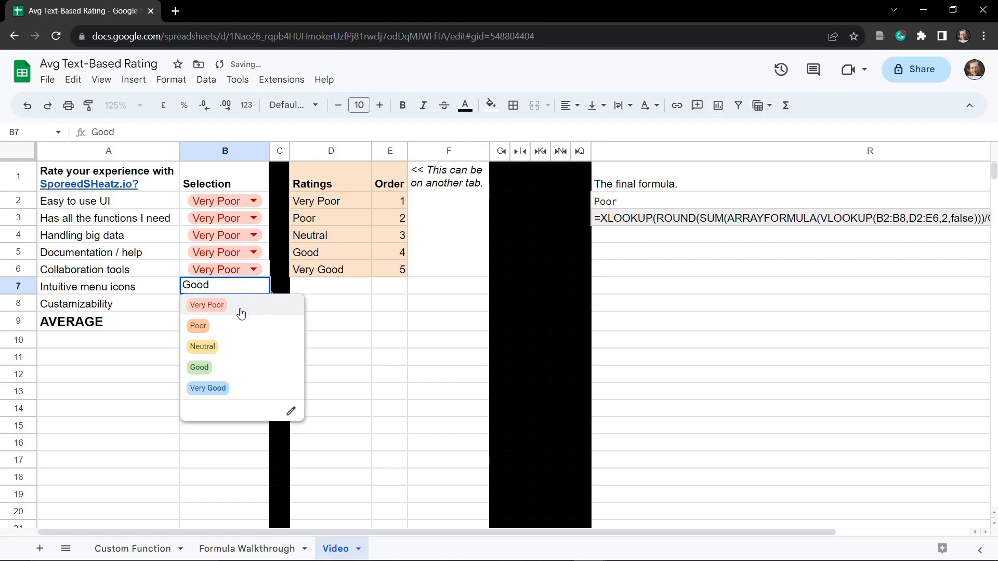
pyautogui.click(241, 306)
pyautogui.click(254, 304)
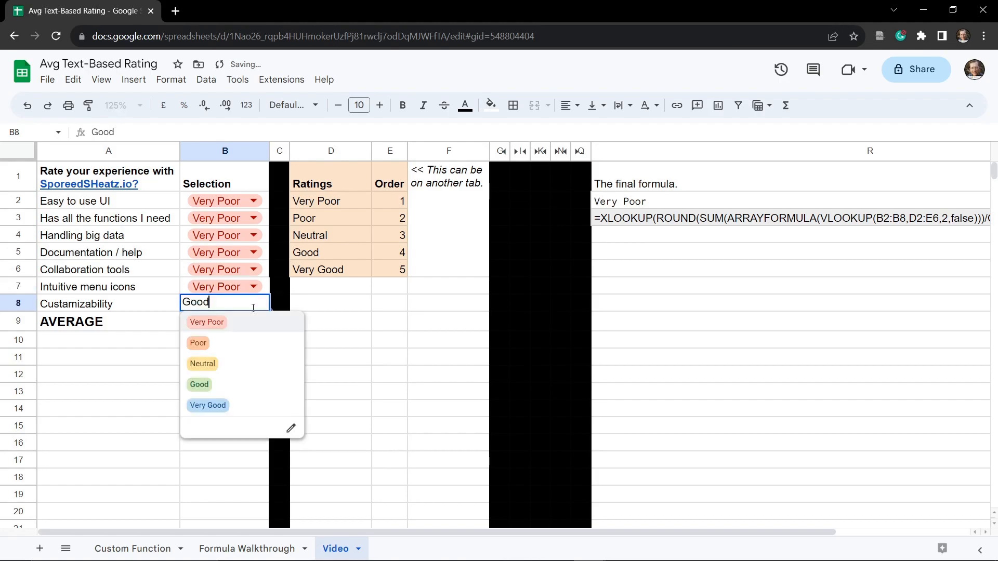
pyautogui.click(205, 321)
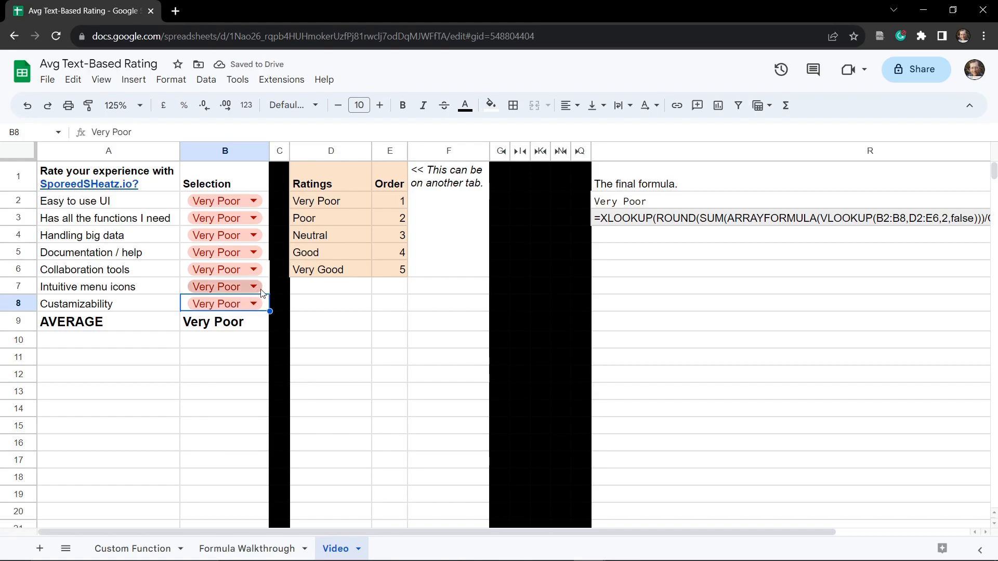
# Step: Set the Custamizability rating in B8 to Neutral and fill it upward through B5
pyautogui.click(253, 304)
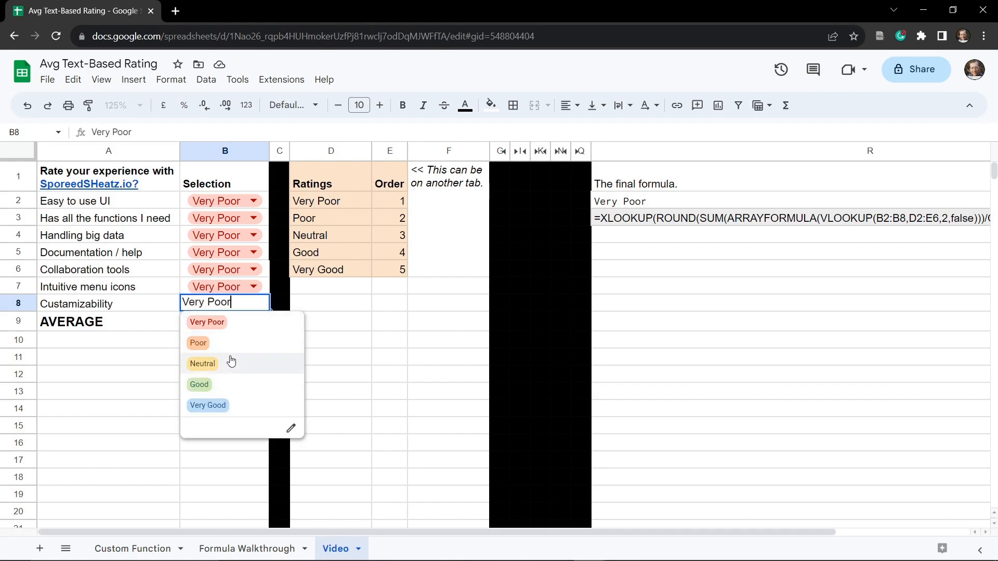
pyautogui.press('Return')
pyautogui.moveTo(270, 311); pyautogui.dragTo(267, 253)
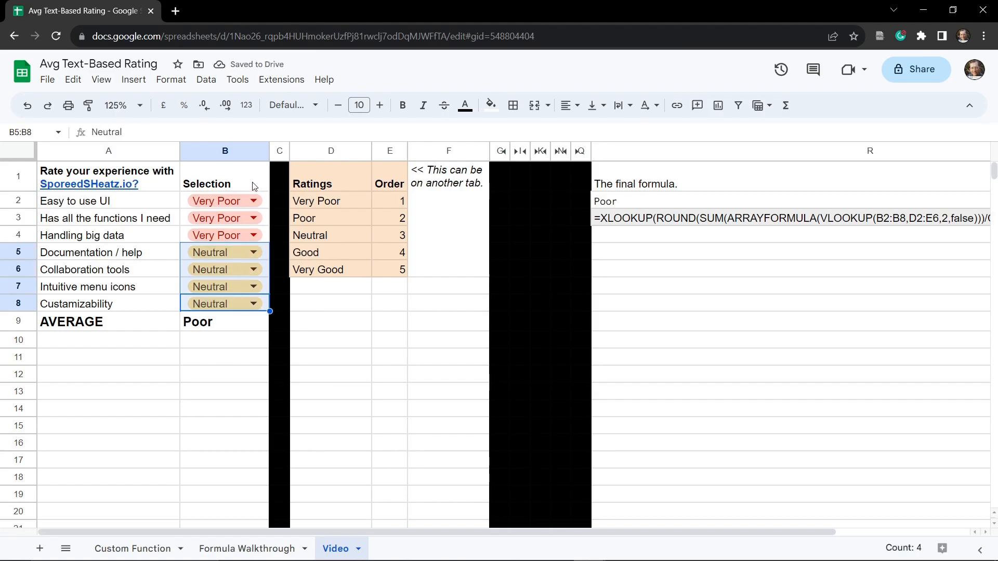
# Step: Set the Handling big data and Has all the functions I need ratings to Neutral
pyautogui.doubleClick(264, 256)
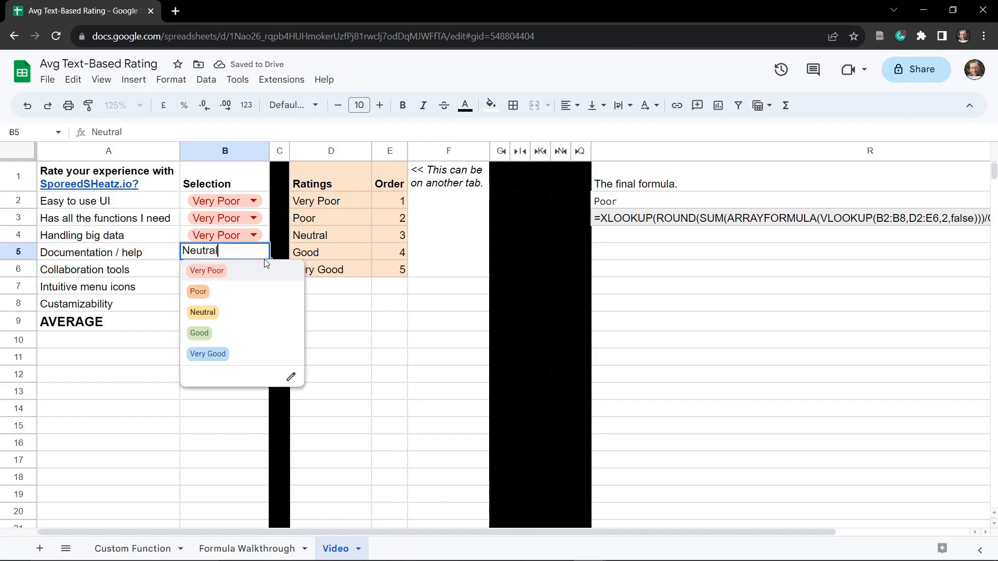
pyautogui.click(265, 237)
pyautogui.click(255, 236)
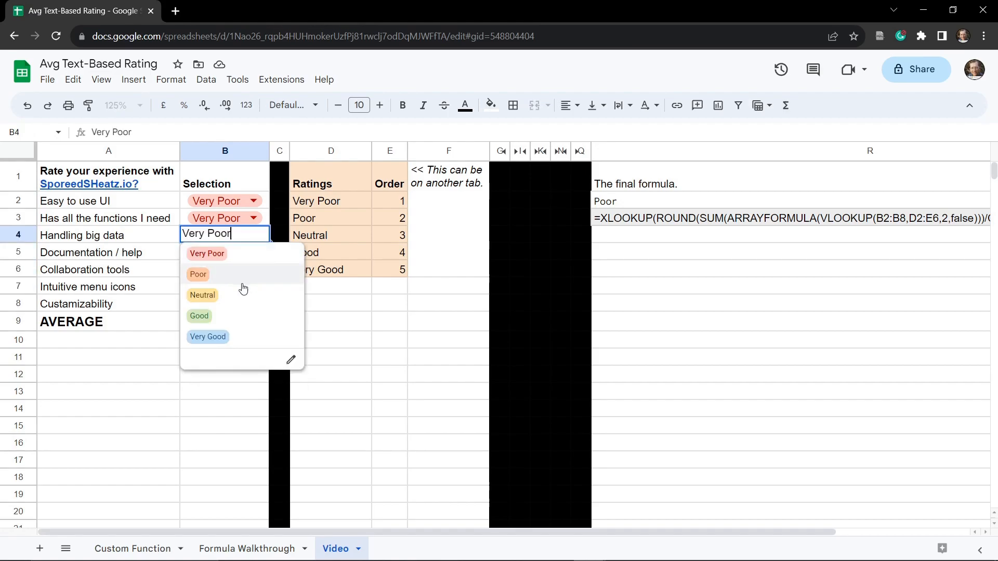
pyautogui.click(241, 294)
pyautogui.click(264, 216)
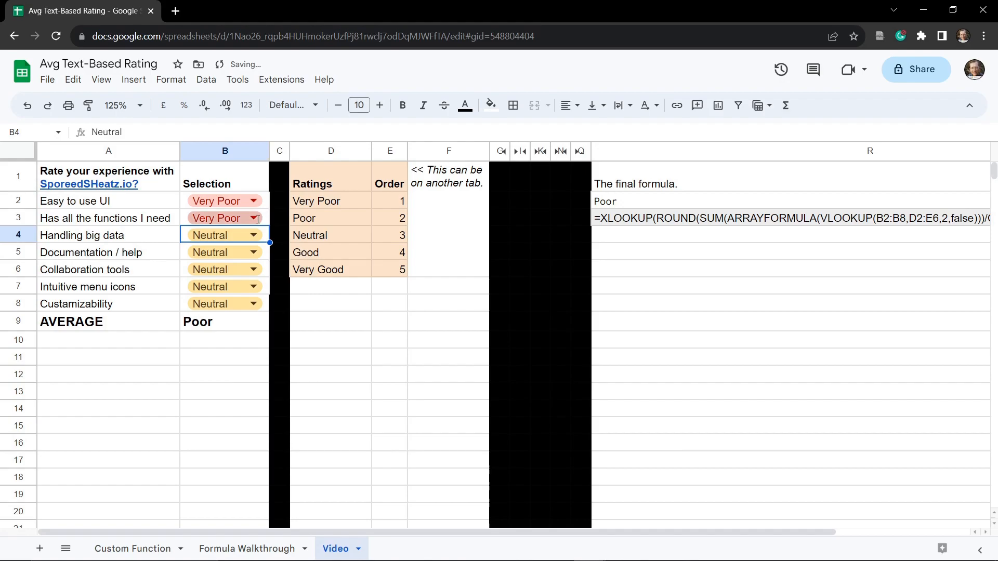
pyautogui.click(254, 218)
pyautogui.click(245, 278)
# Step: Set the Easy to use UI rating in B2 to Good and fill it down through B5
pyautogui.click(265, 204)
pyautogui.click(254, 201)
pyautogui.click(235, 282)
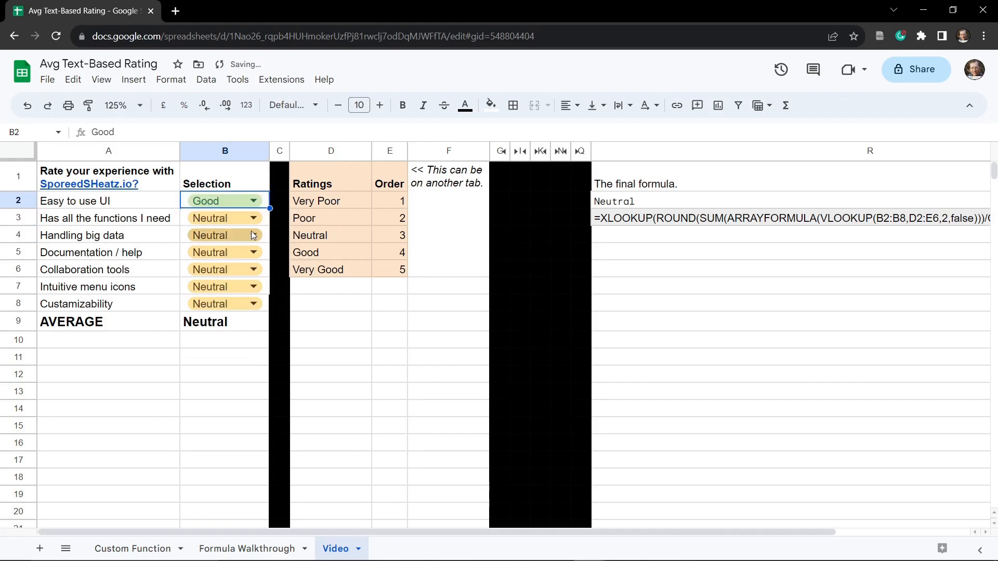
pyautogui.moveTo(270, 209); pyautogui.dragTo(255, 258)
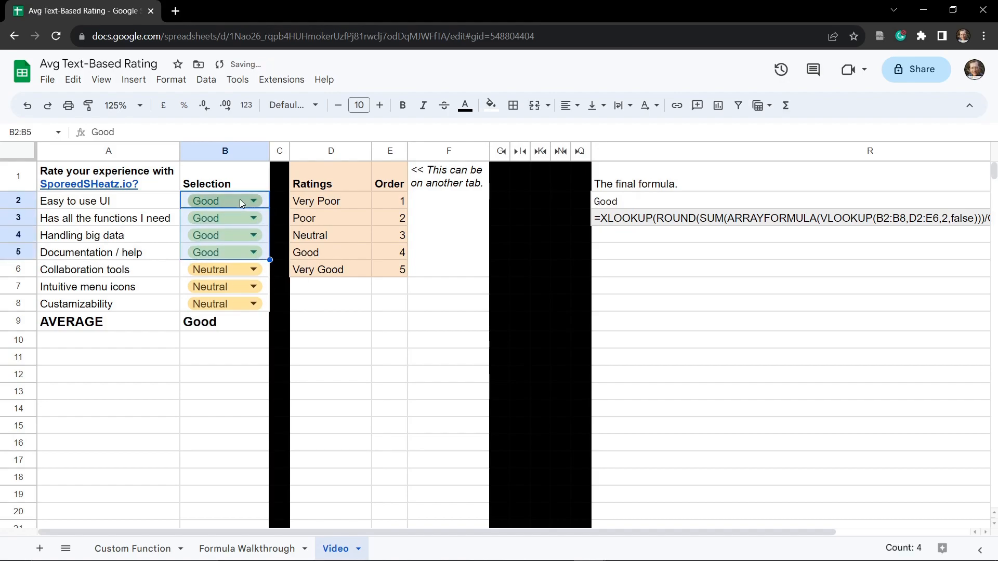
pyautogui.click(202, 359)
pyautogui.click(624, 202)
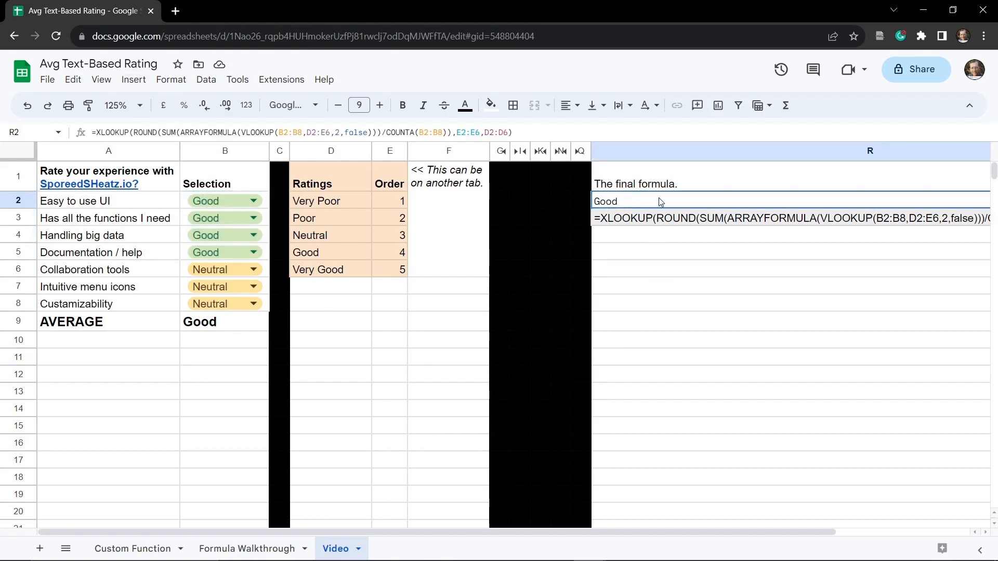
pyautogui.click(659, 289)
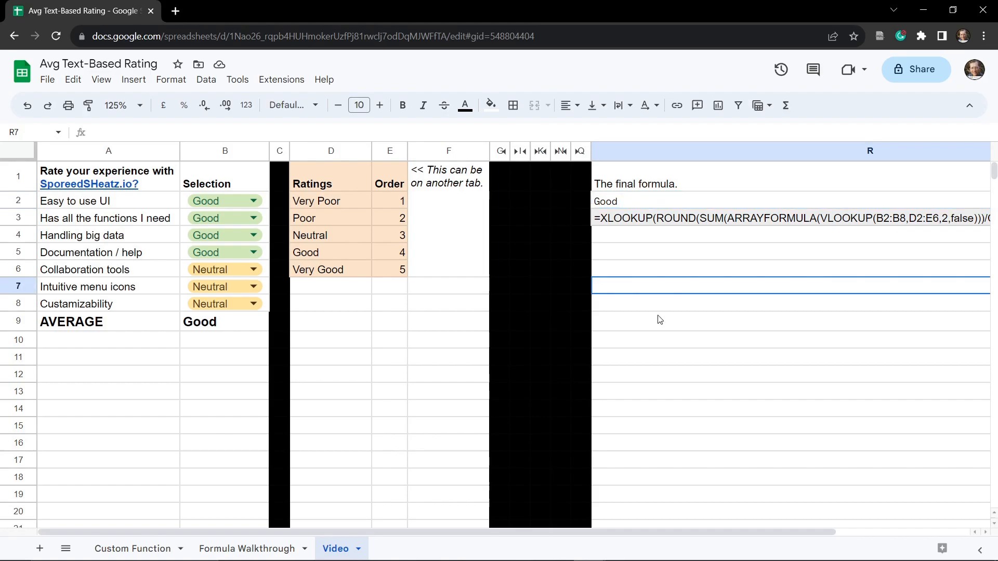